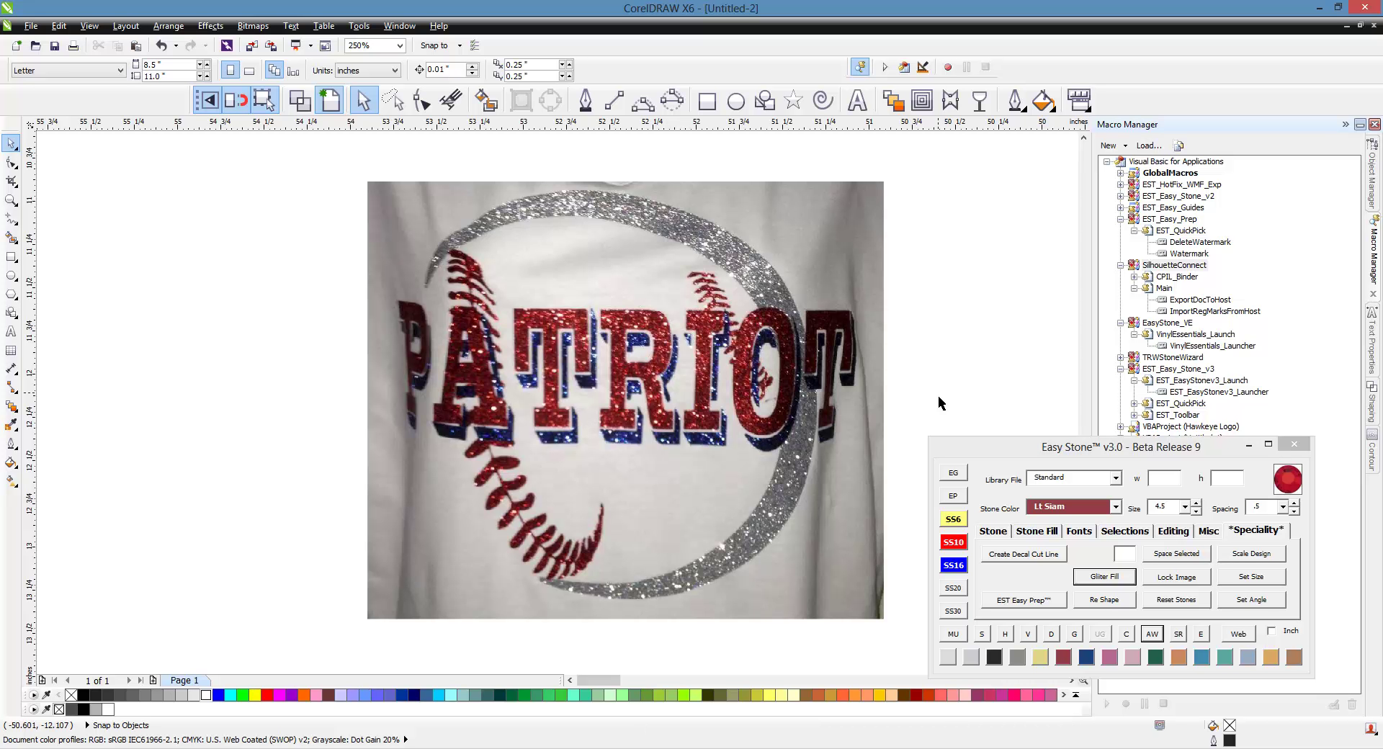
- Switch to Firefox and run a Google image search for "baseball clipart"
{"action": "key", "text": "alt+Tab"}
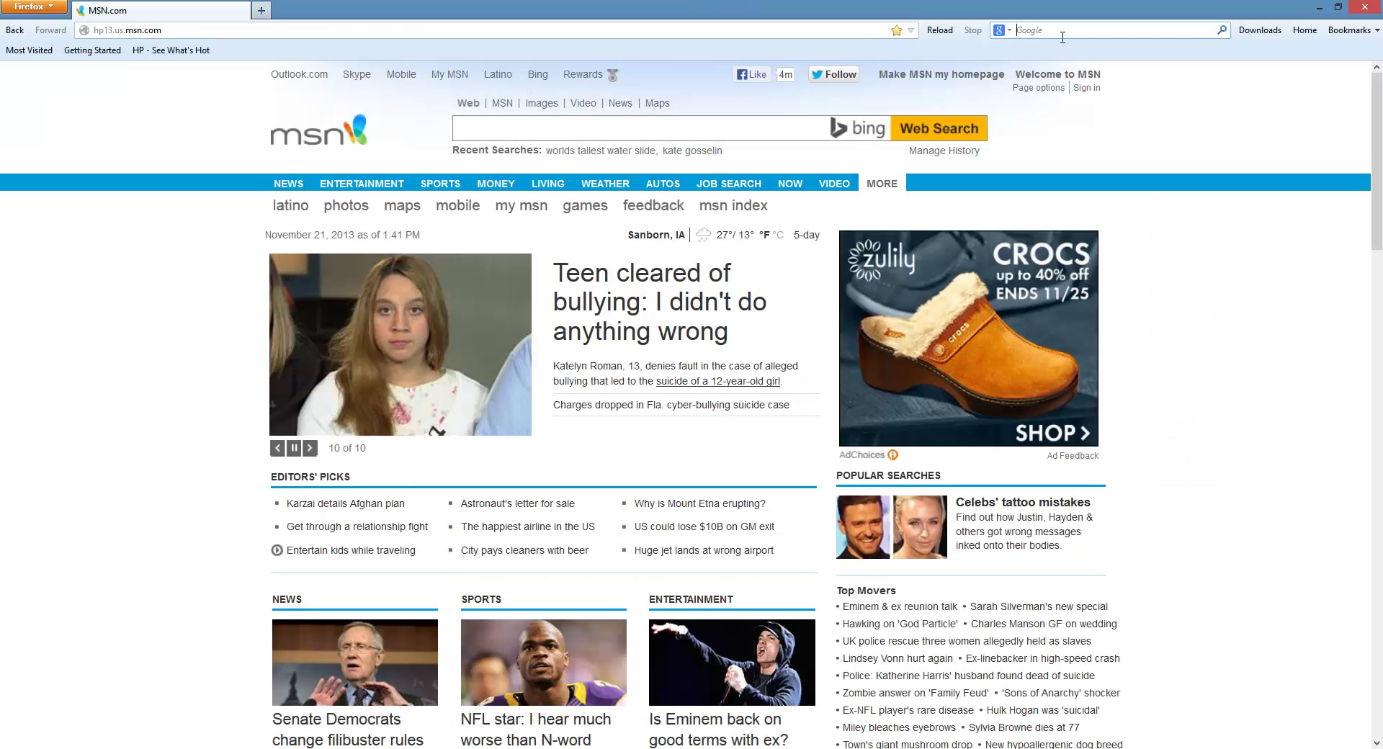
{"action": "left_click", "coordinate": [1062, 36]}
{"action": "type", "text": "baseball clipart"}
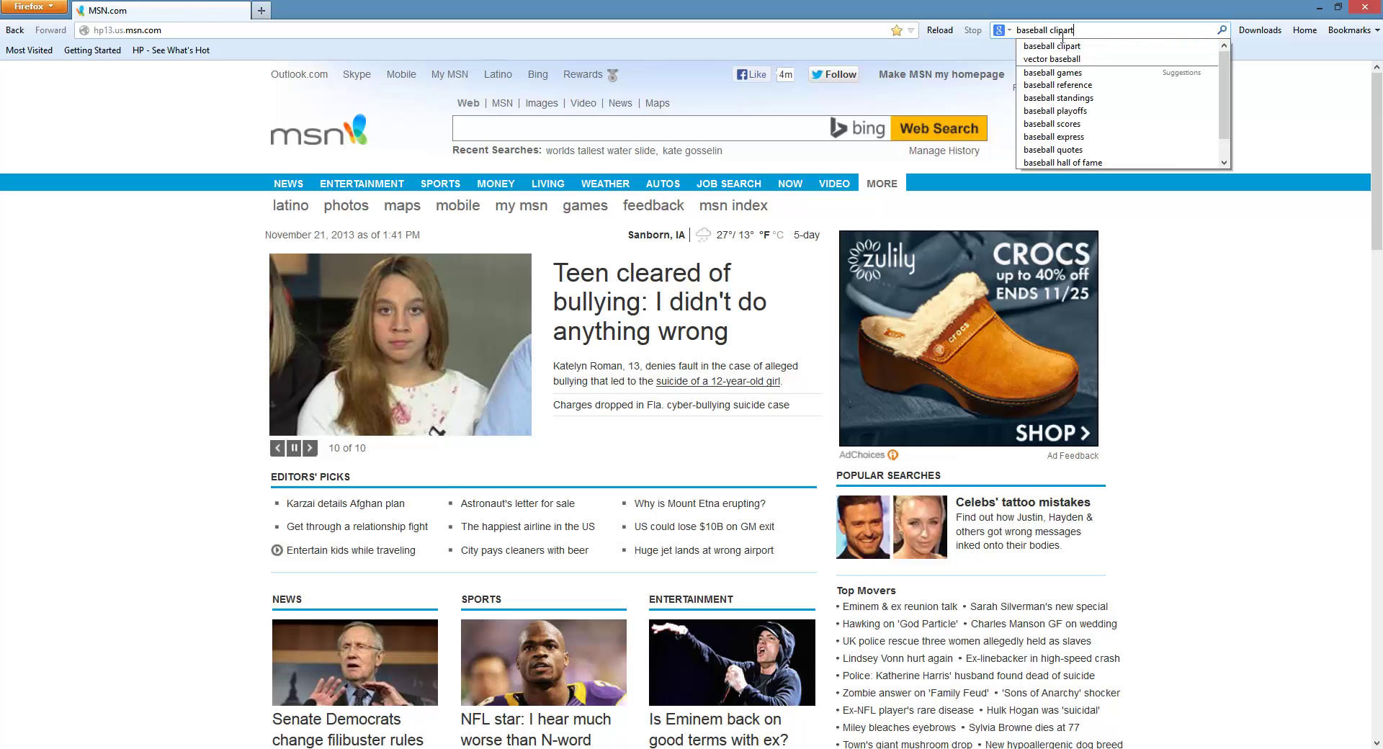
{"action": "key", "text": "Return"}
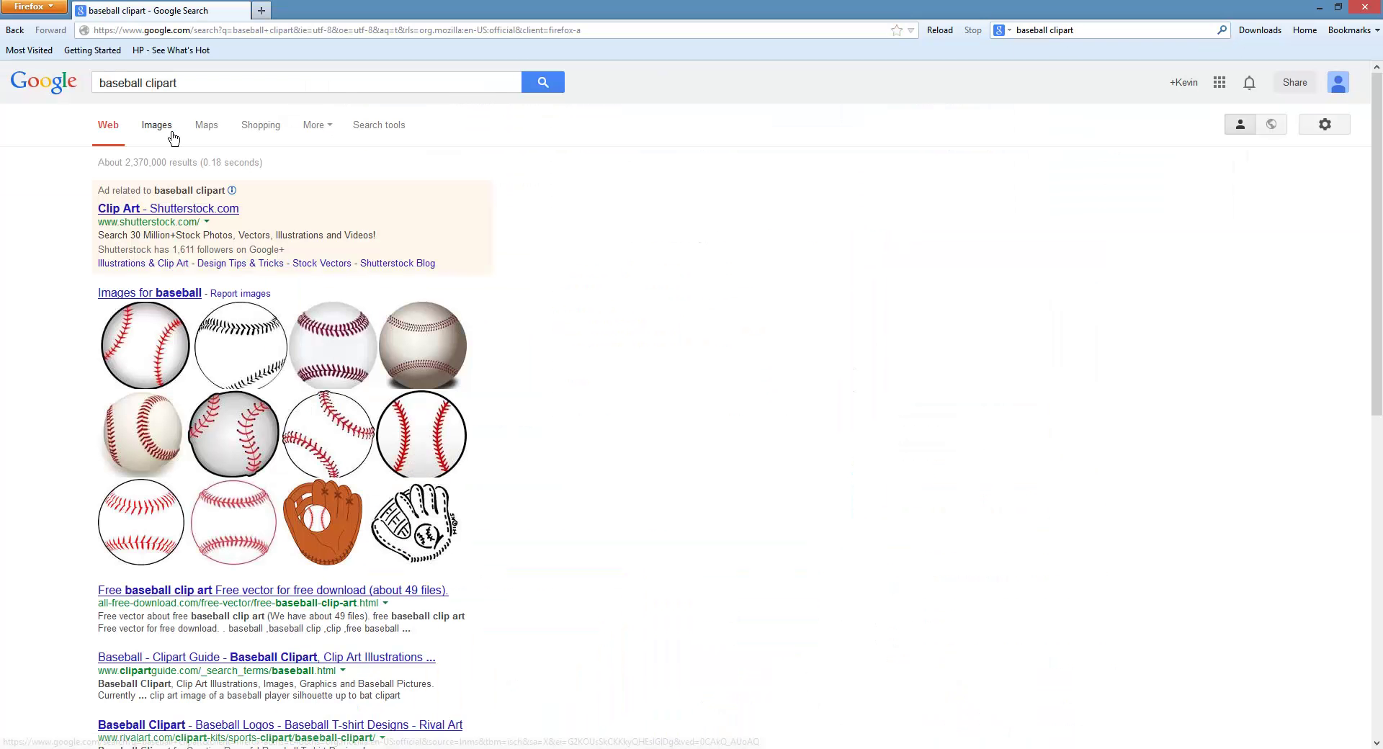
{"action": "left_click", "coordinate": [171, 135]}
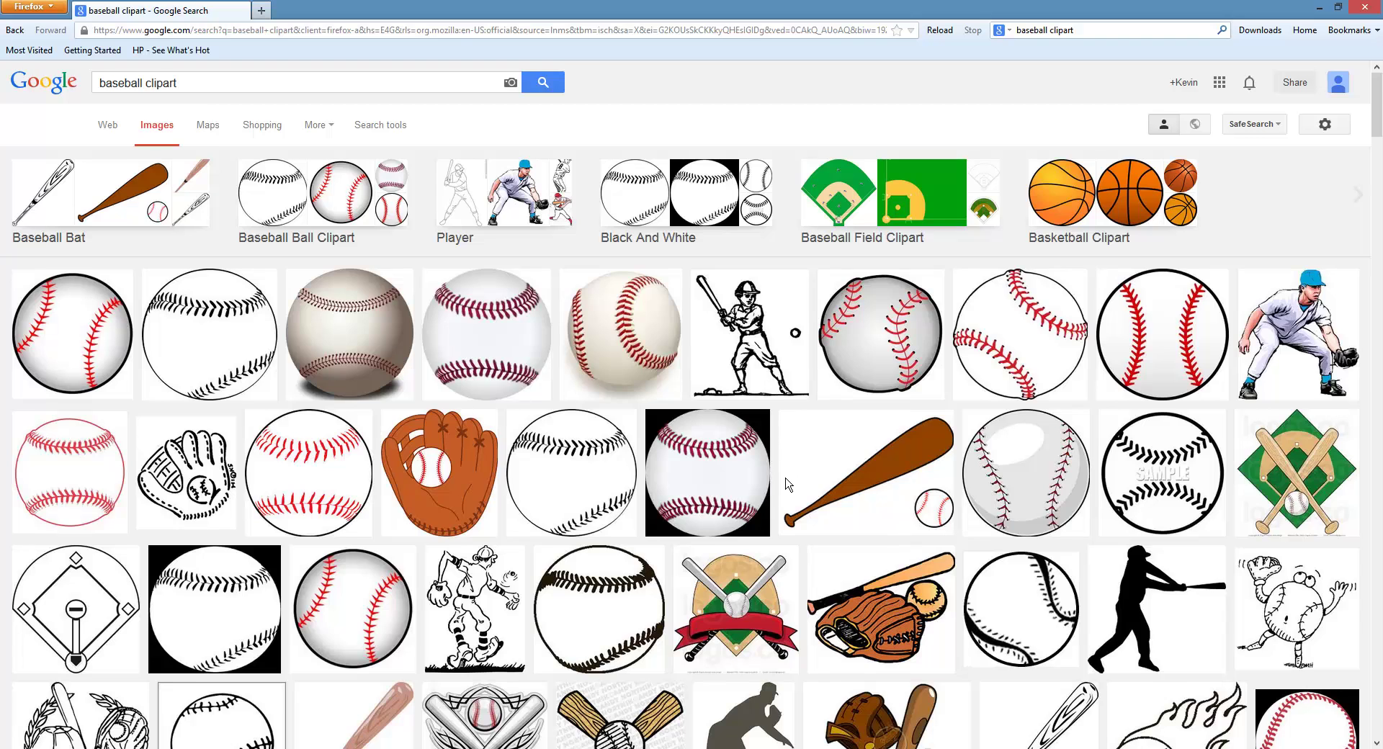
- Browse the baseball clipart results for a clean line-art ball and preview the black-and-white baseball from cliparts101.com
{"action": "scroll", "coordinate": [787, 485], "scroll_direction": "down", "scroll_amount": 3}
{"action": "scroll", "coordinate": [788, 485], "scroll_direction": "down", "scroll_amount": 1}
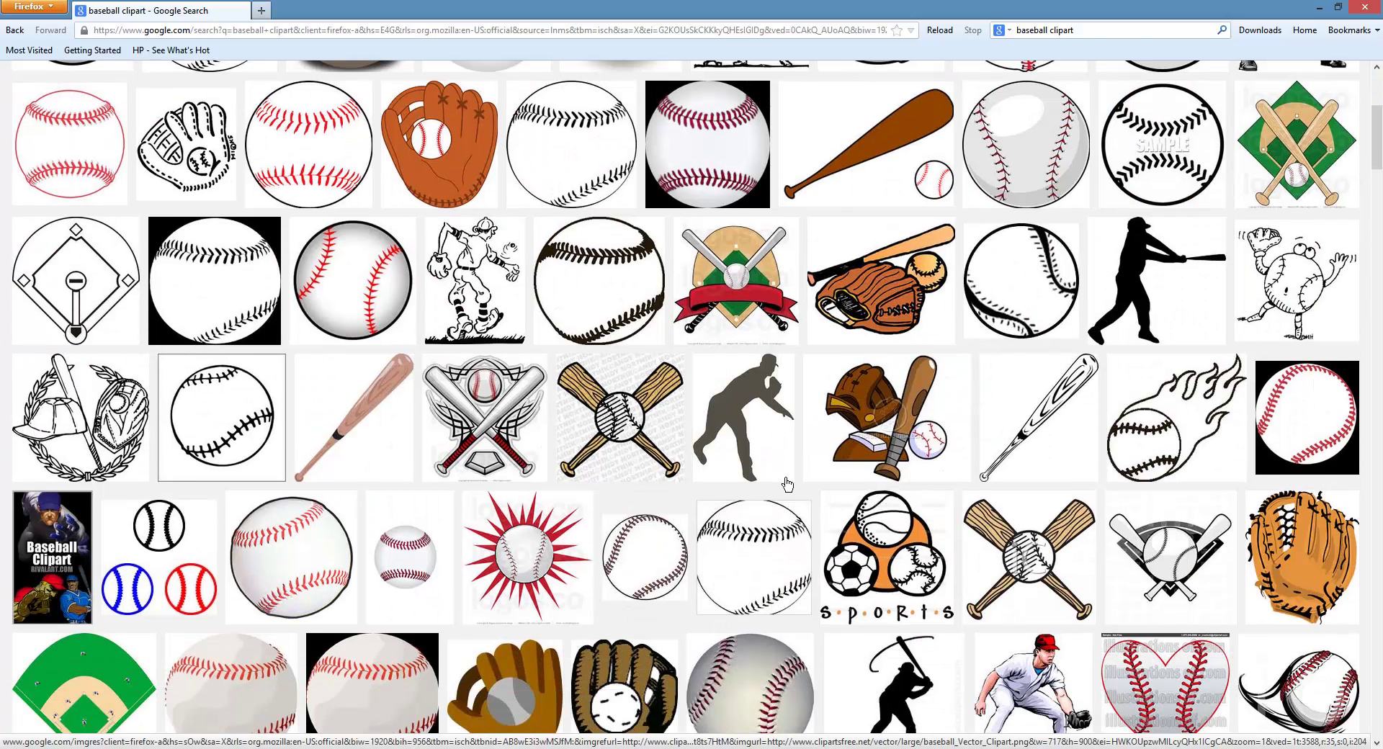
{"action": "scroll", "coordinate": [787, 485], "scroll_direction": "down", "scroll_amount": 3}
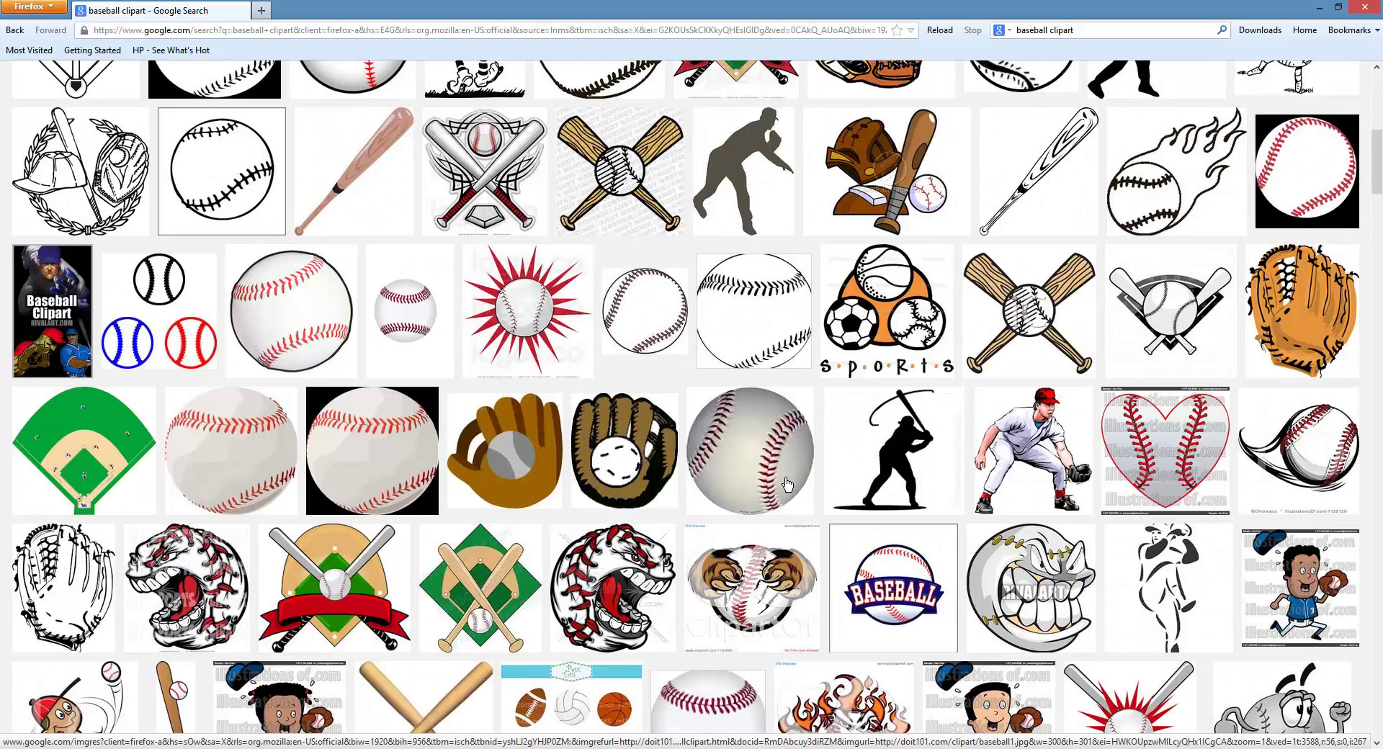
{"action": "scroll", "coordinate": [787, 485], "scroll_direction": "down", "scroll_amount": 7}
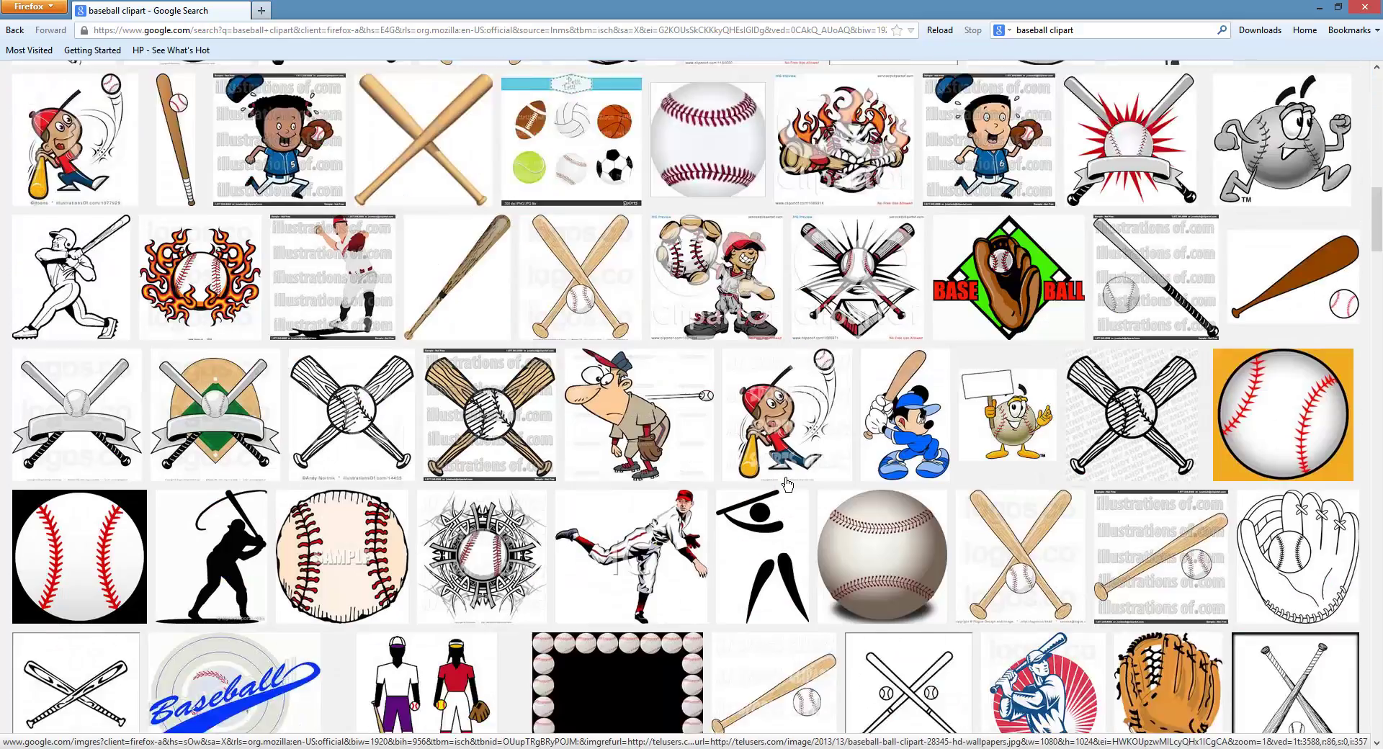
{"action": "scroll", "coordinate": [787, 484], "scroll_direction": "down", "scroll_amount": 4}
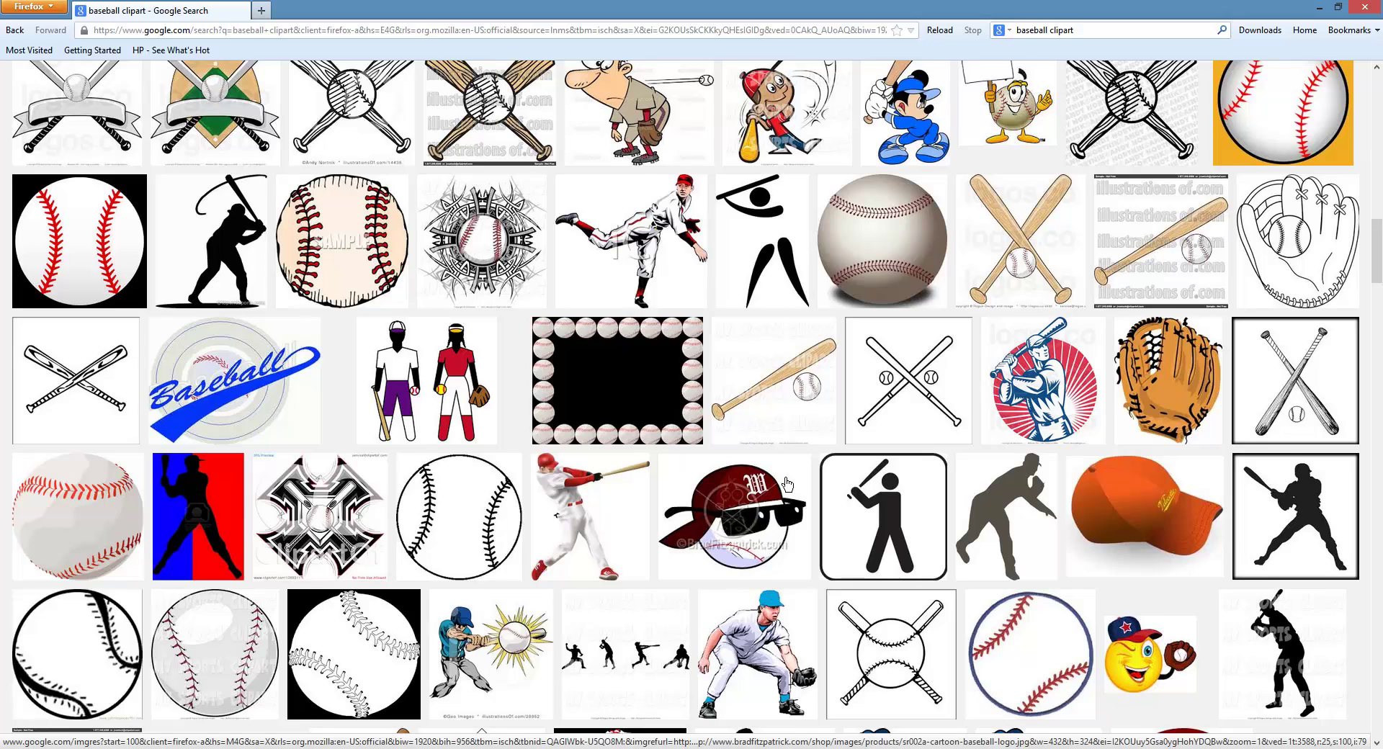
{"action": "scroll", "coordinate": [787, 485], "scroll_direction": "down", "scroll_amount": 5}
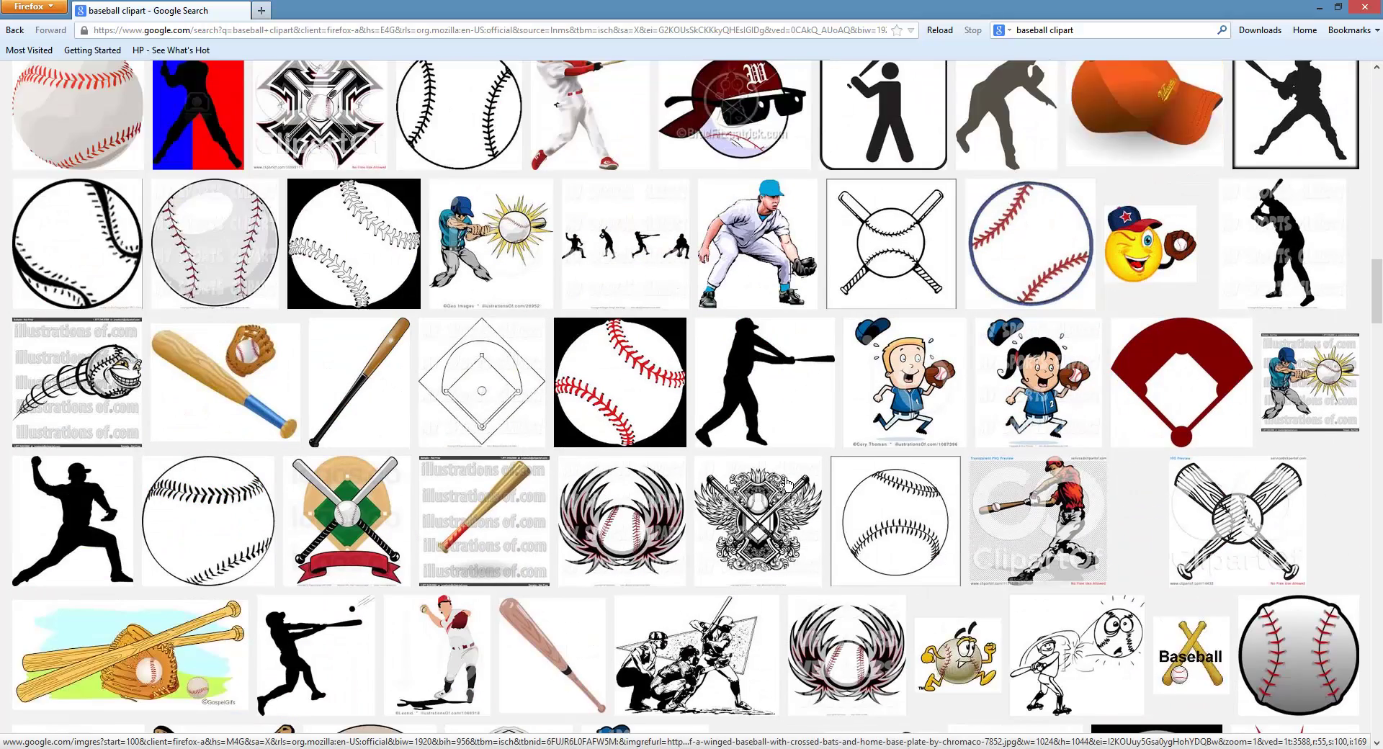
{"action": "scroll", "coordinate": [788, 485], "scroll_direction": "down", "scroll_amount": 6}
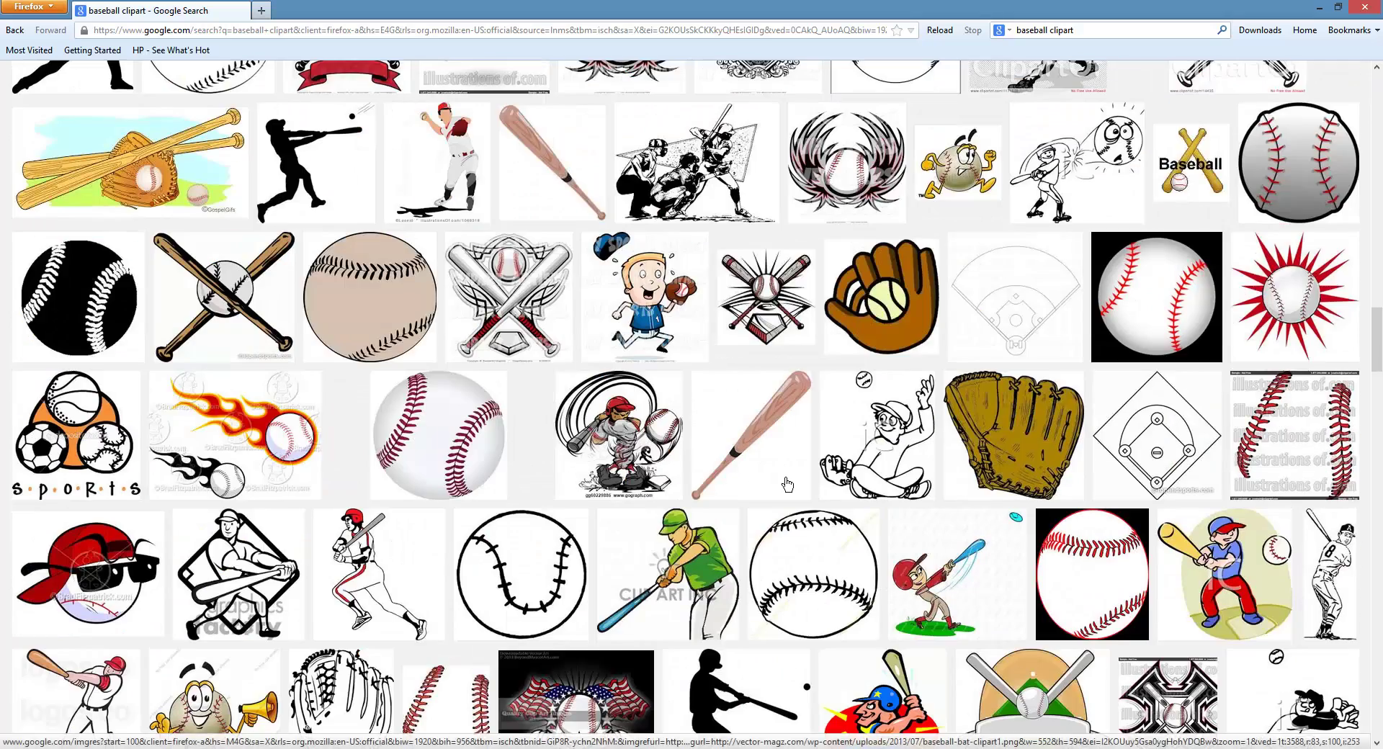
{"action": "scroll", "coordinate": [787, 485], "scroll_direction": "down", "scroll_amount": 2}
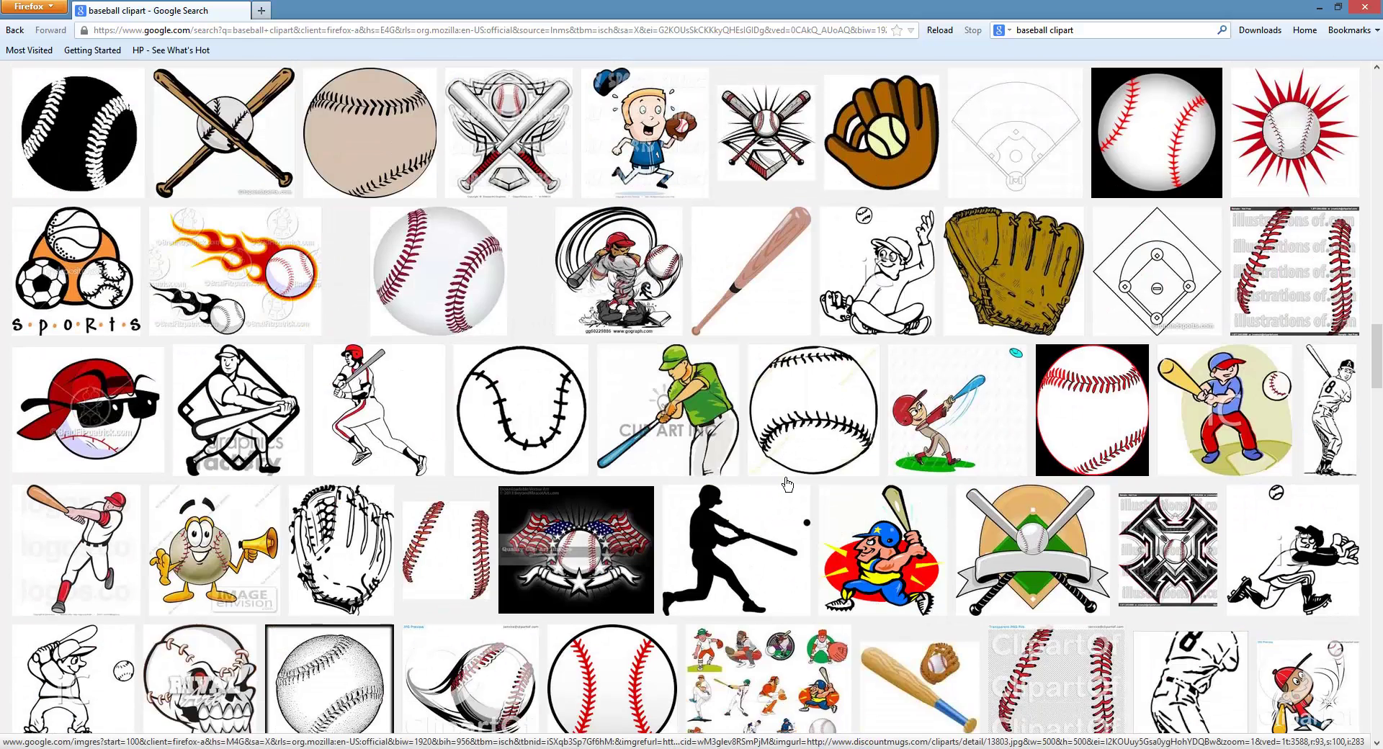
{"action": "scroll", "coordinate": [787, 484], "scroll_direction": "down", "scroll_amount": 3}
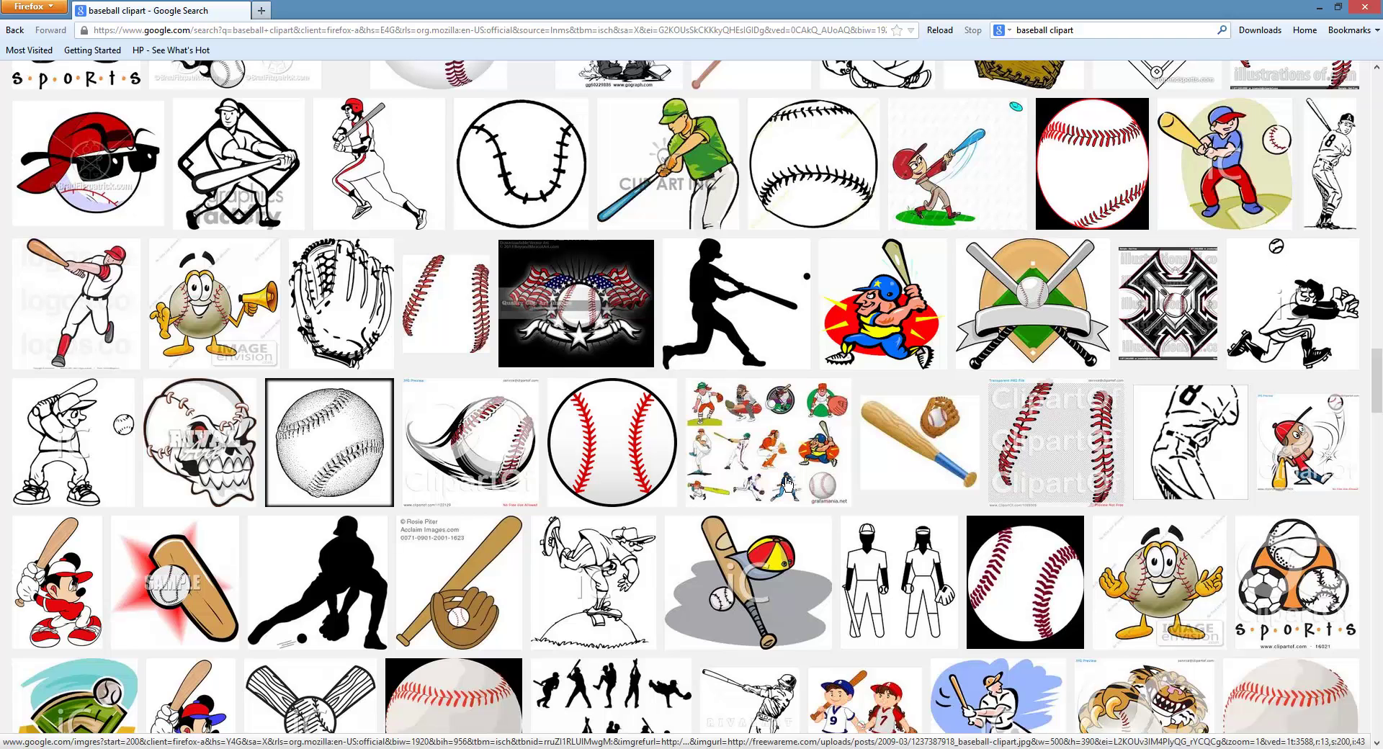
{"action": "scroll", "coordinate": [787, 485], "scroll_direction": "down", "scroll_amount": 2}
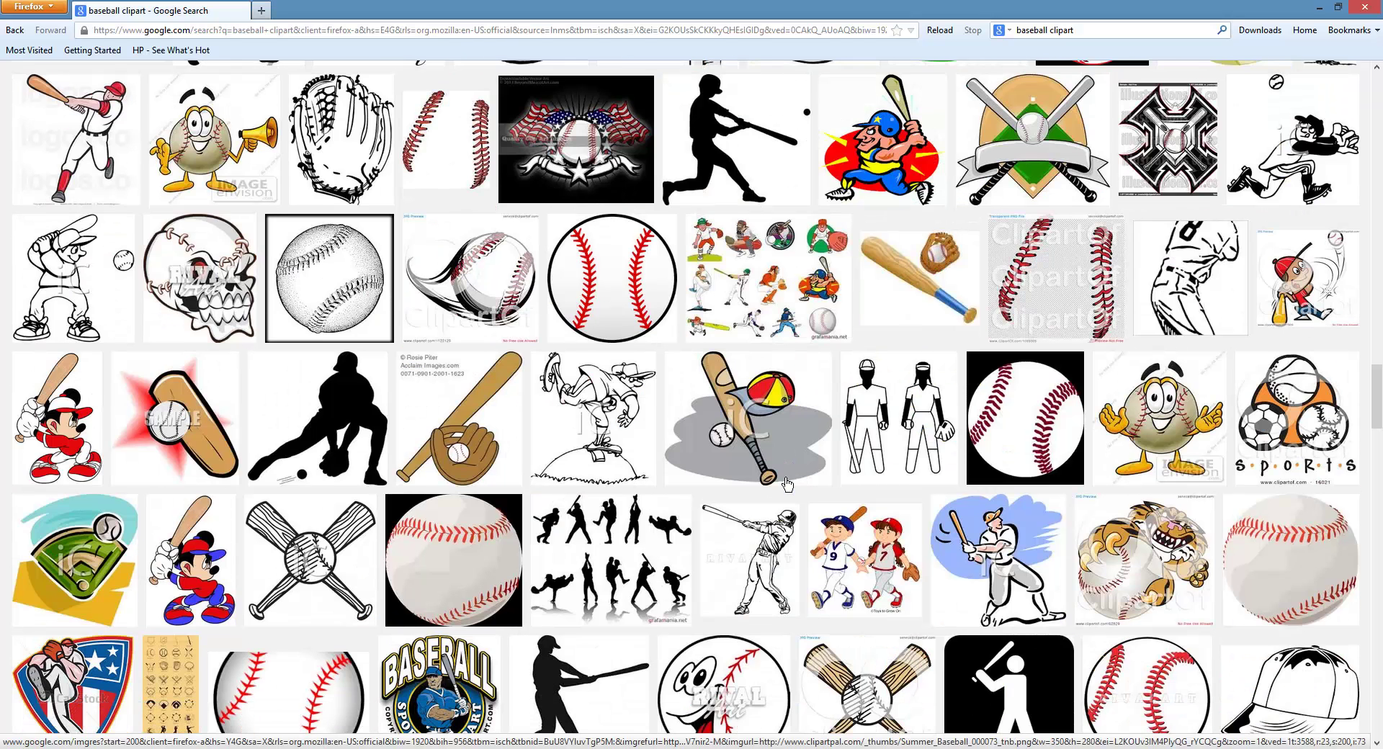
{"action": "scroll", "coordinate": [787, 484], "scroll_direction": "down", "scroll_amount": 4}
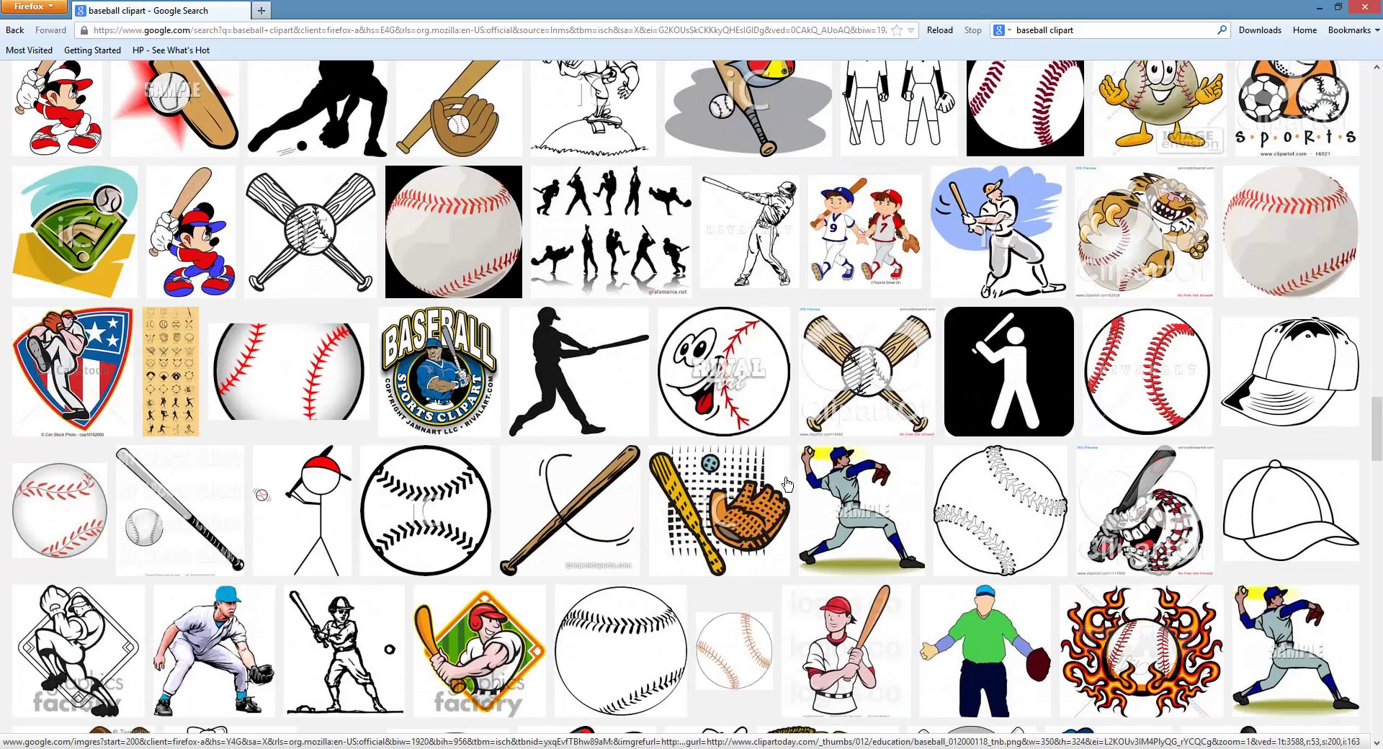
{"action": "scroll", "coordinate": [787, 485], "scroll_direction": "down", "scroll_amount": 3}
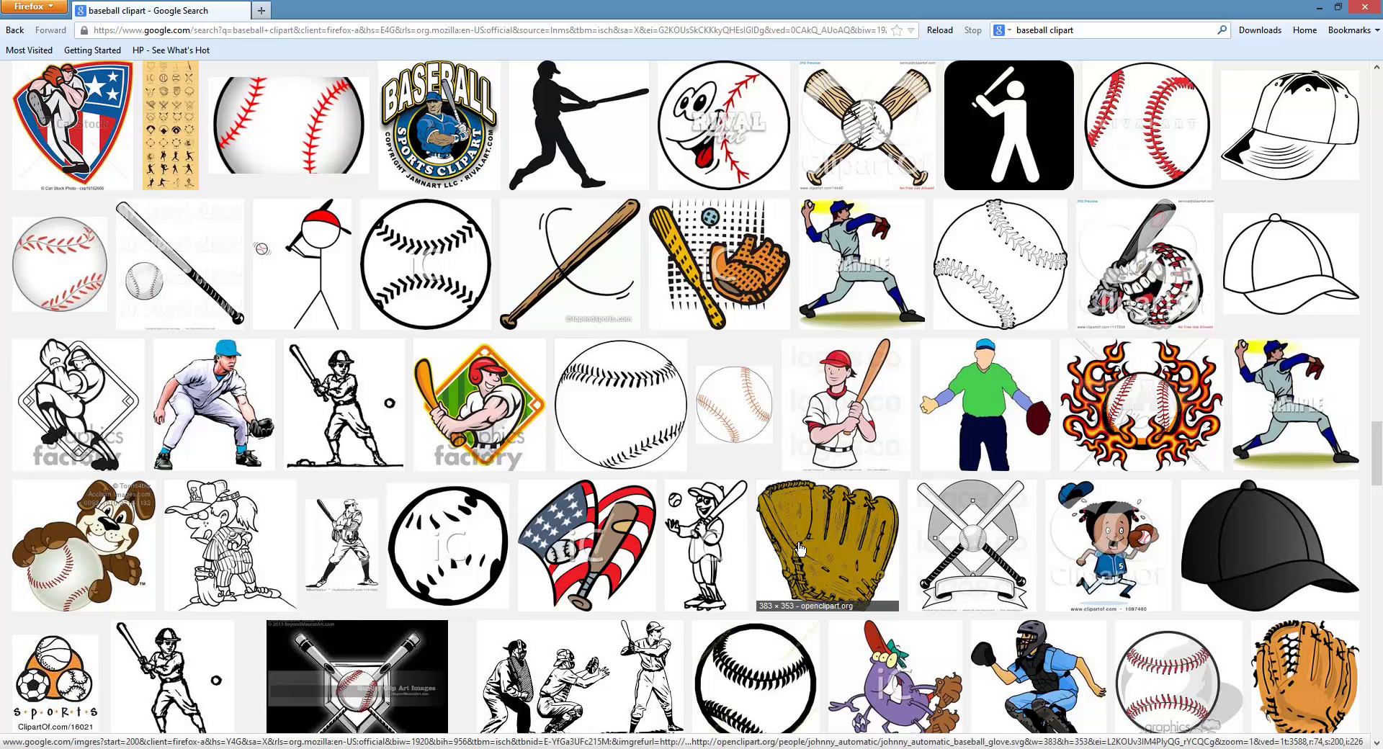
{"action": "scroll", "coordinate": [800, 549], "scroll_direction": "down", "scroll_amount": 3}
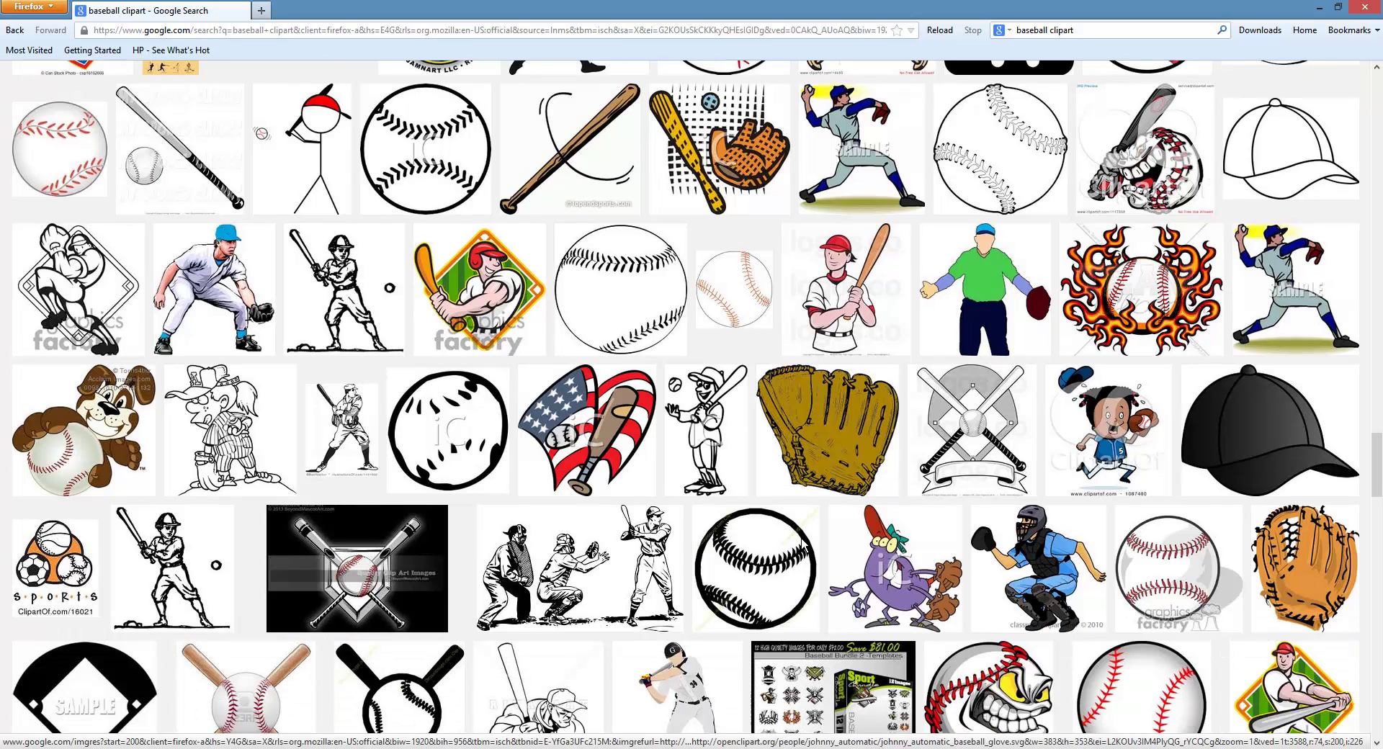
{"action": "scroll", "coordinate": [798, 533], "scroll_direction": "up", "scroll_amount": 3}
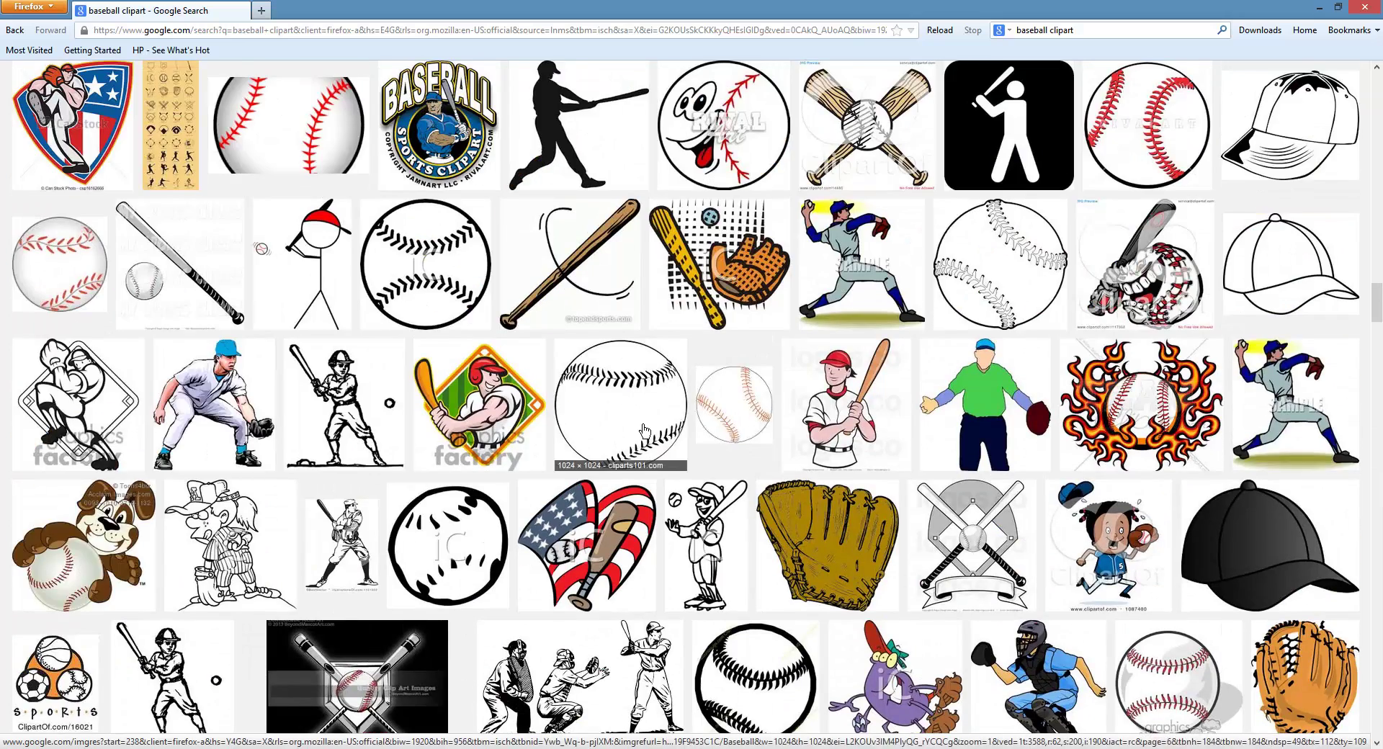
{"action": "left_click", "coordinate": [642, 432]}
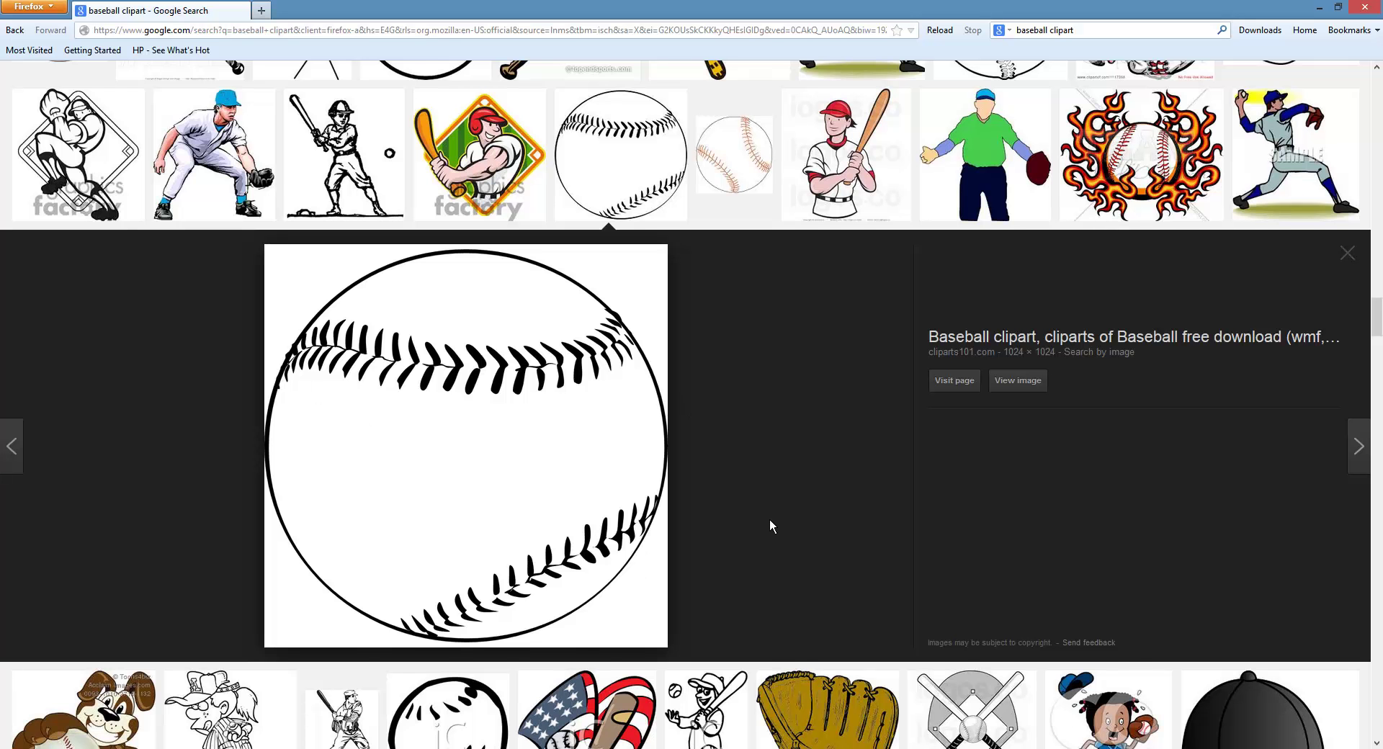
- Find the 1979 × 1929 black-and-white baseball from colouringbook.org further down the results and copy its image
{"action": "scroll", "coordinate": [770, 520], "scroll_direction": "down", "scroll_amount": 5}
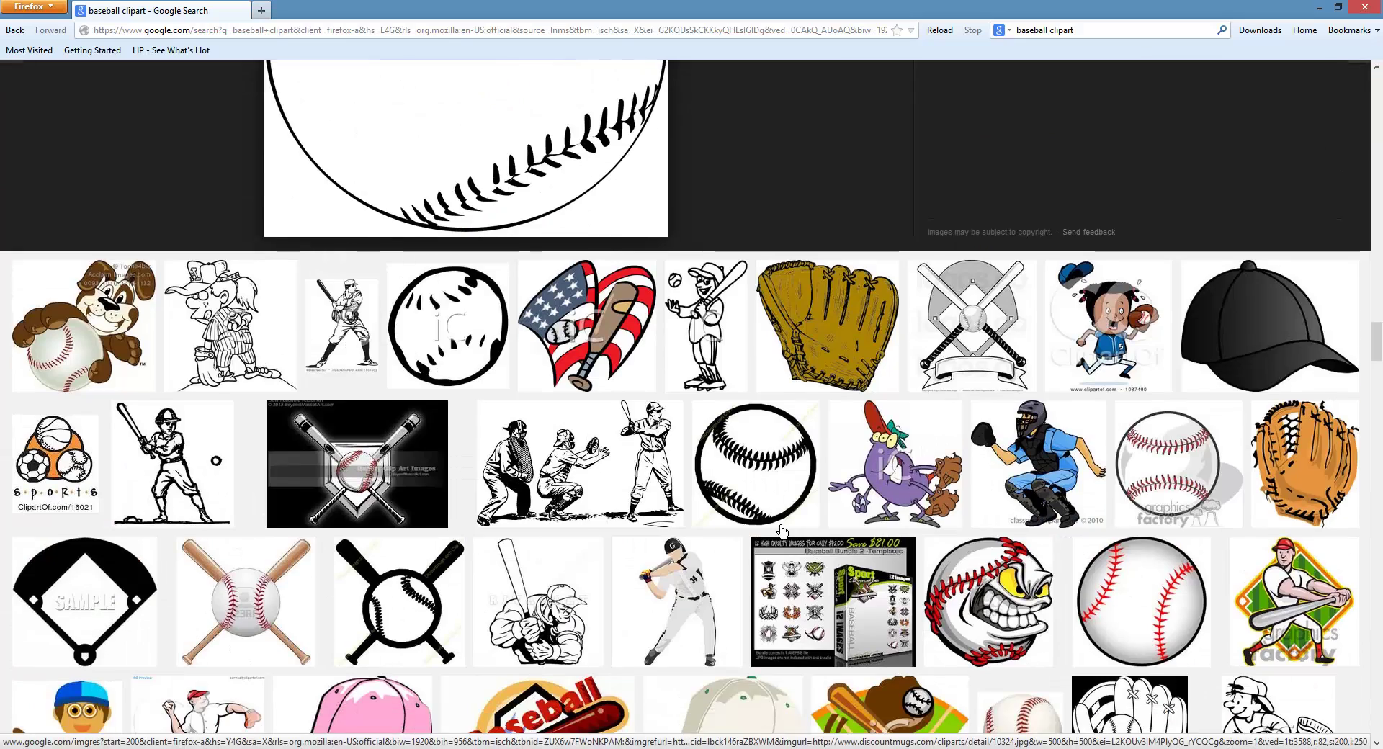
{"action": "scroll", "coordinate": [781, 531], "scroll_direction": "down", "scroll_amount": 10}
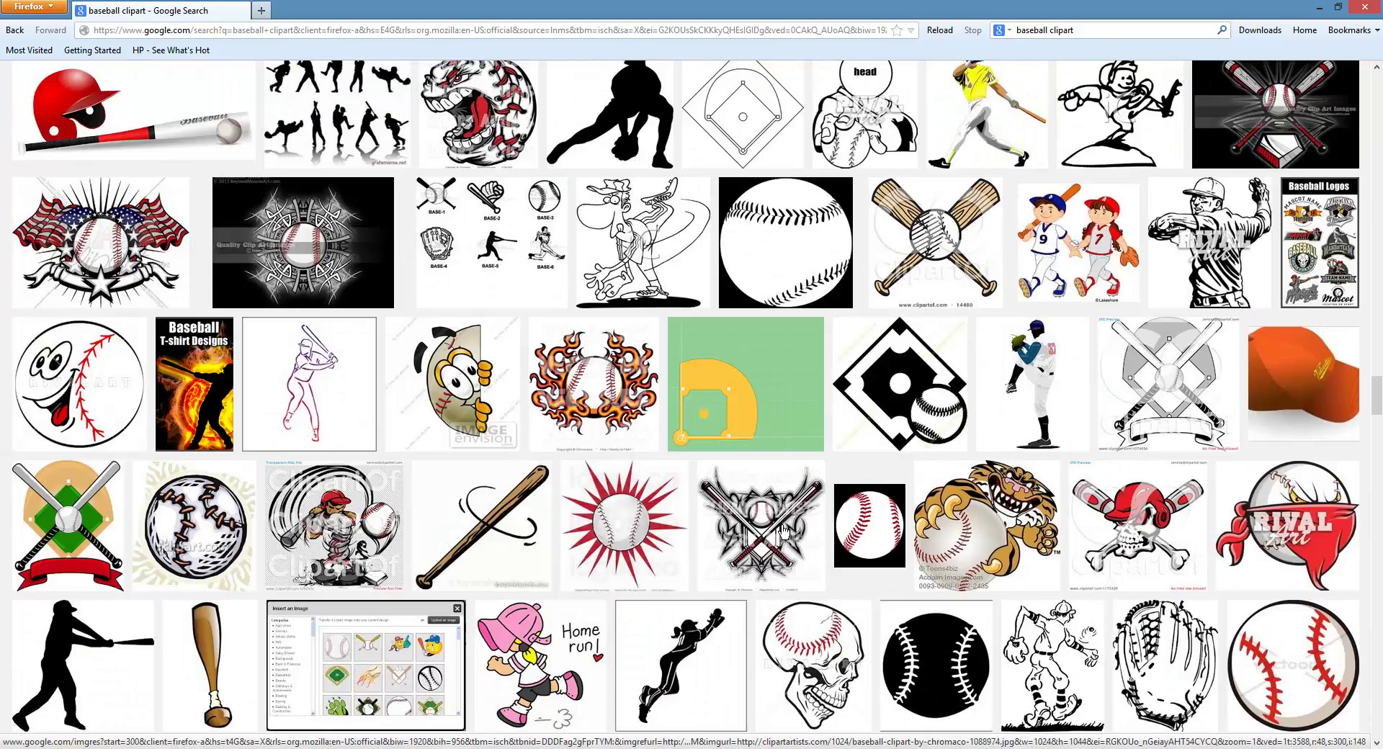
{"action": "left_click", "coordinate": [800, 251]}
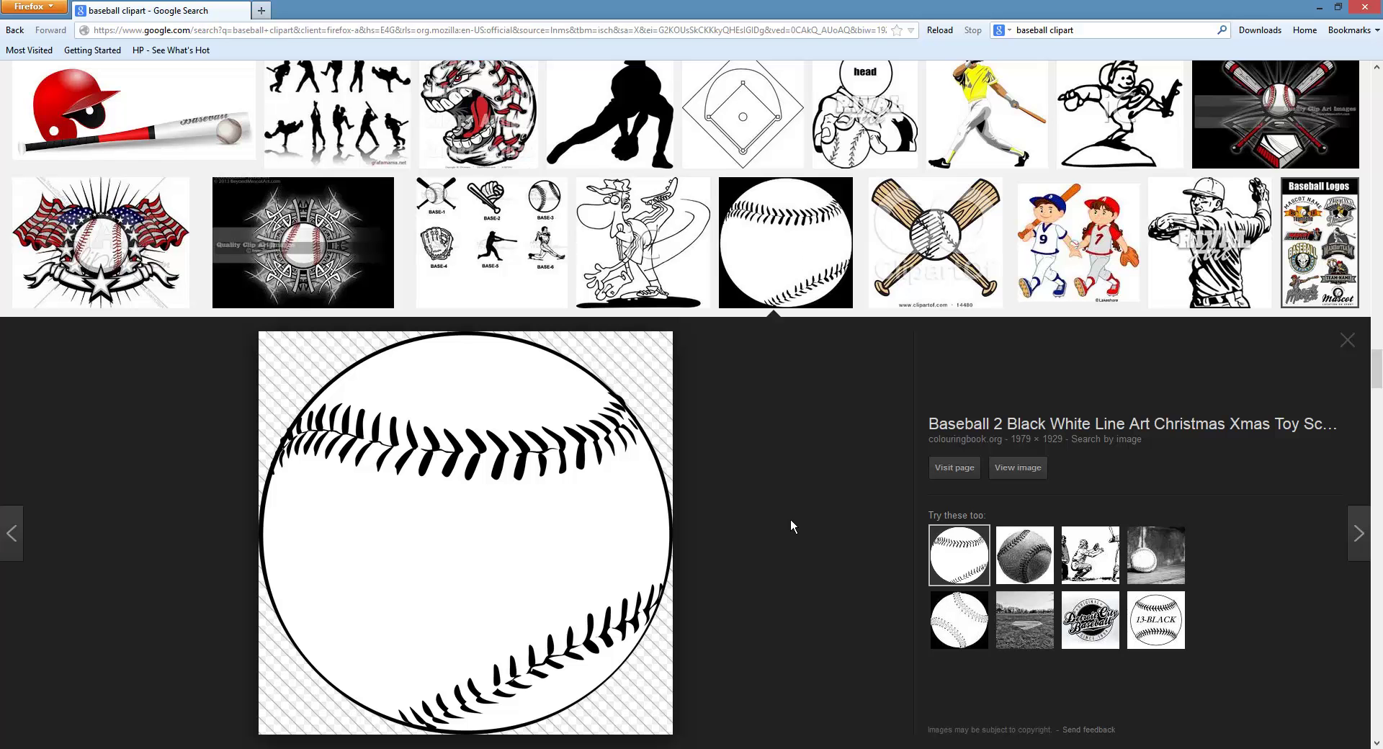
{"action": "scroll", "coordinate": [789, 517], "scroll_direction": "down", "scroll_amount": 2}
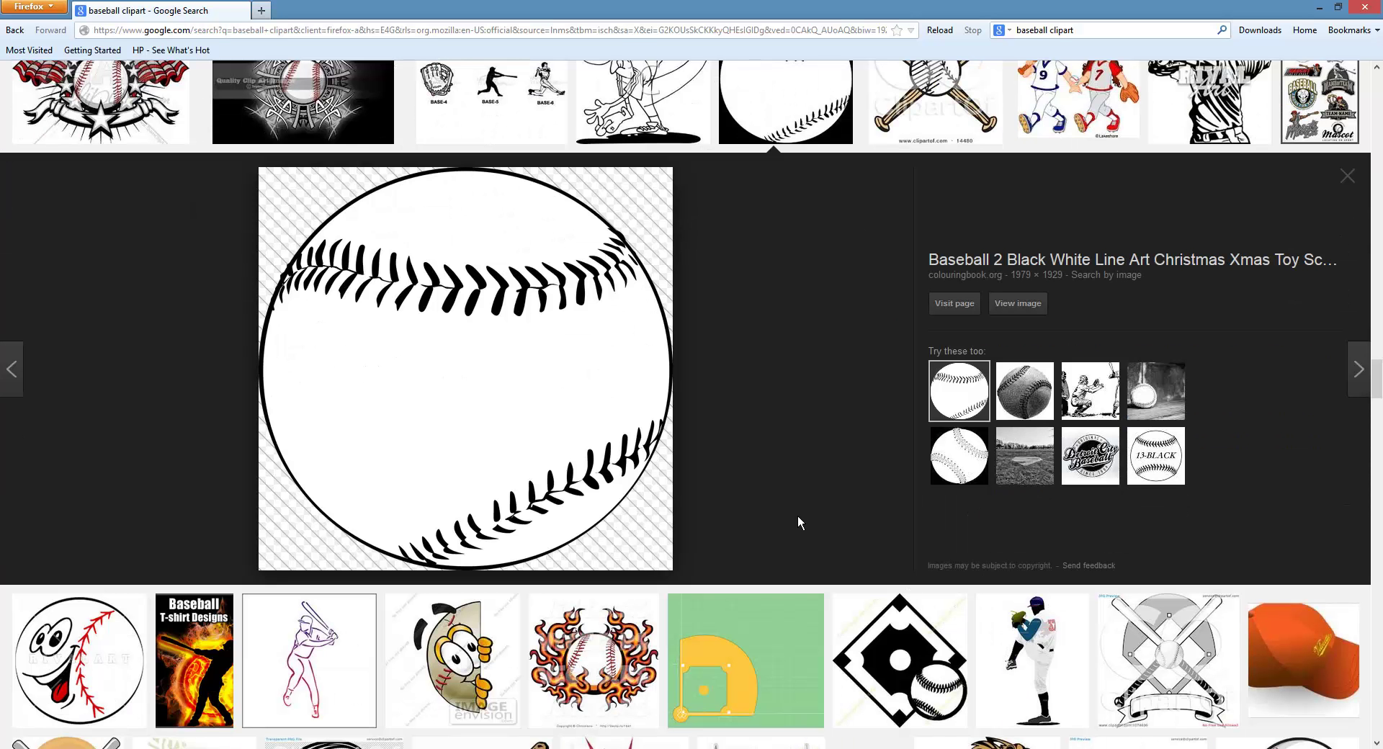
{"action": "right_click", "coordinate": [578, 401]}
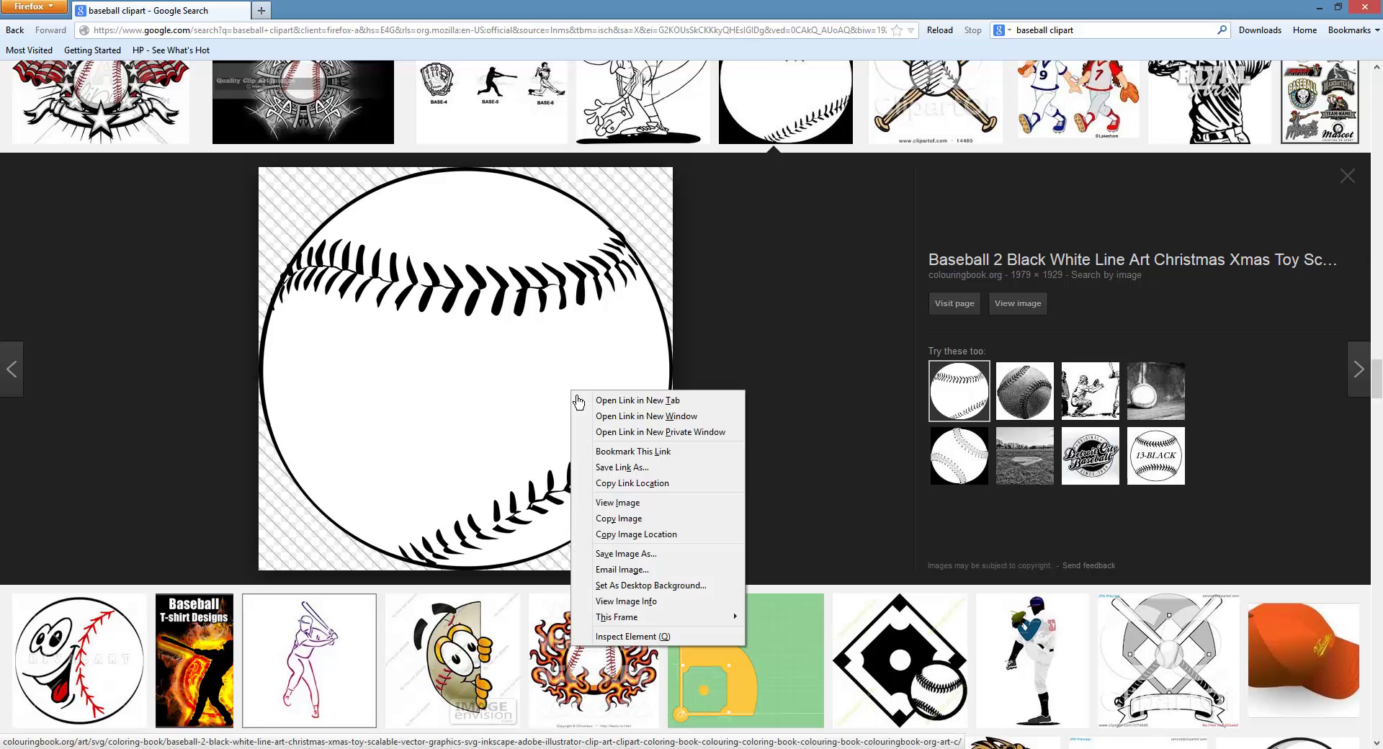
{"action": "left_click", "coordinate": [653, 519]}
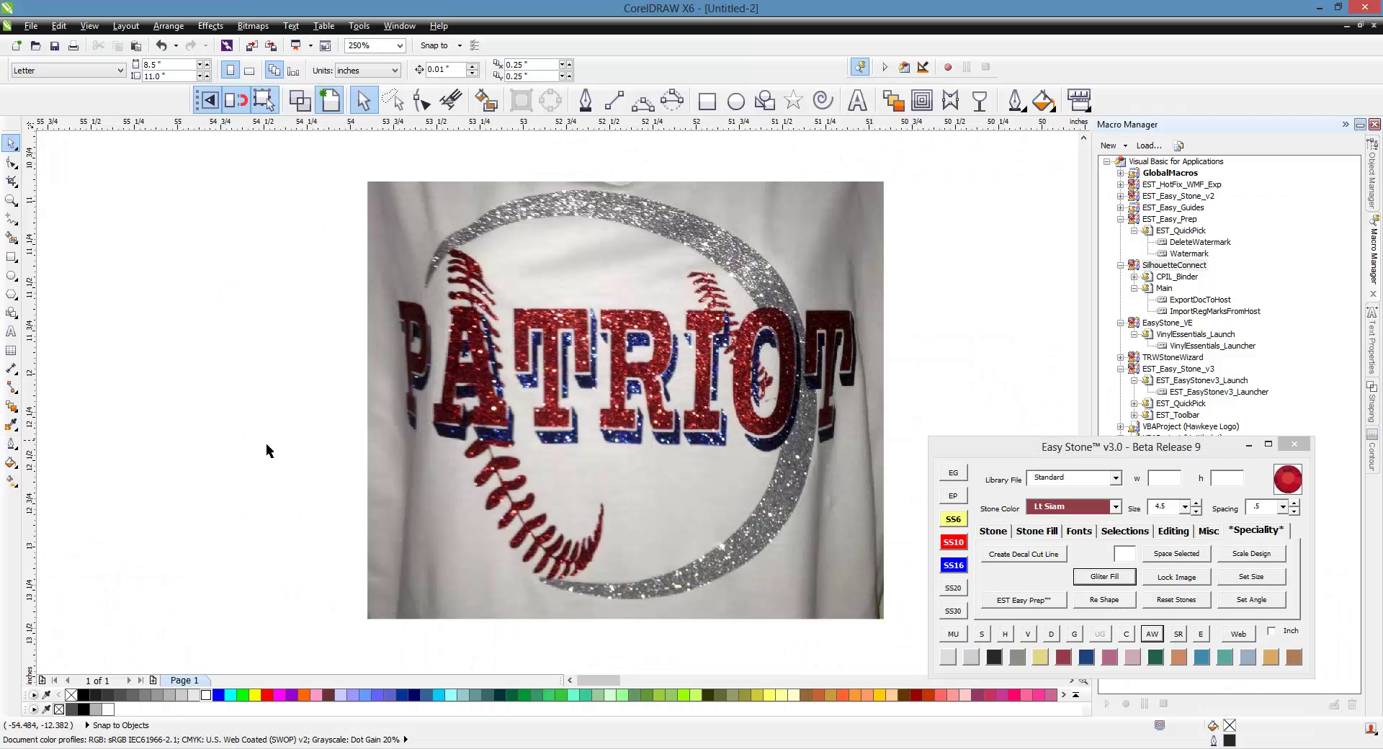
- Switch back to CorelDRAW and paste the copied baseball image into the drawing
{"action": "right_click", "coordinate": [266, 443]}
{"action": "left_click", "coordinate": [304, 523]}
{"action": "scroll", "coordinate": [410, 408], "scroll_direction": "down", "scroll_amount": 1}
{"action": "scroll", "coordinate": [415, 410], "scroll_direction": "down", "scroll_amount": 1}
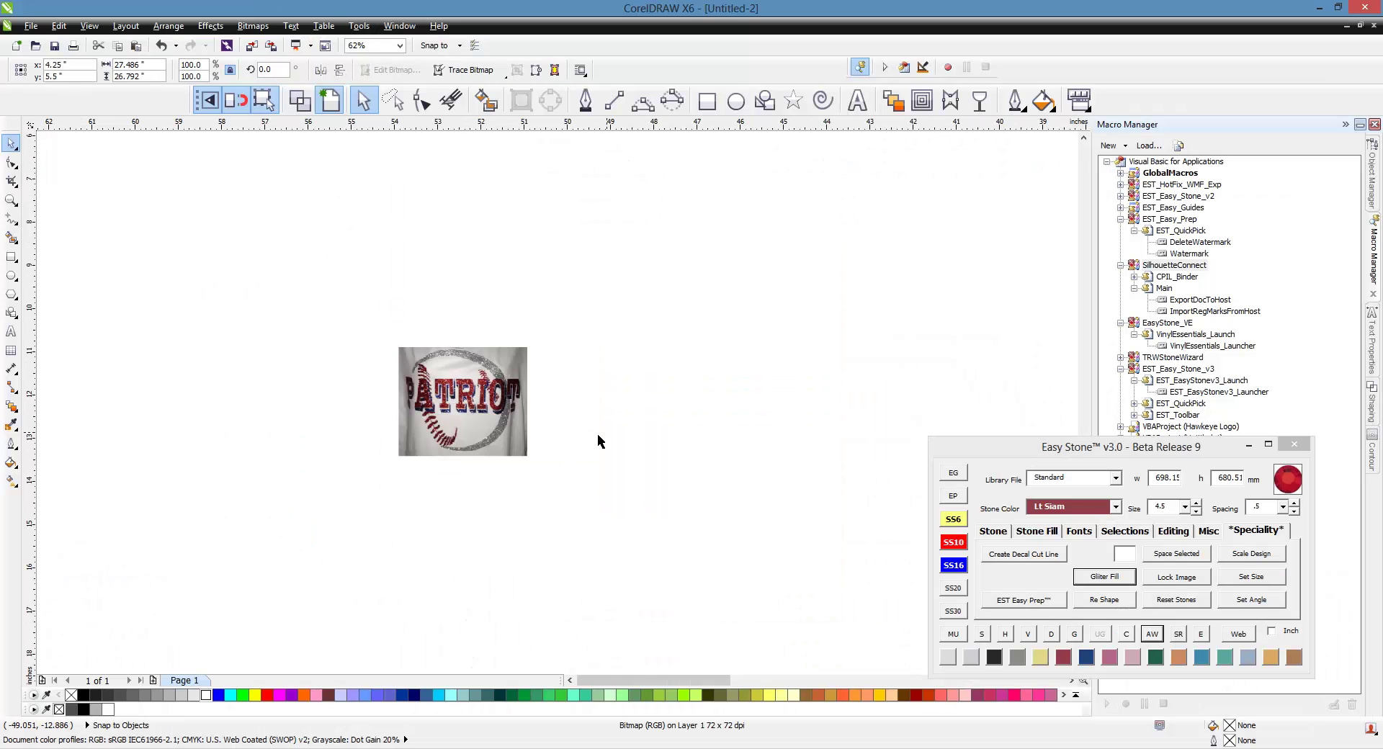
{"action": "scroll", "coordinate": [583, 432], "scroll_direction": "down", "scroll_amount": 2}
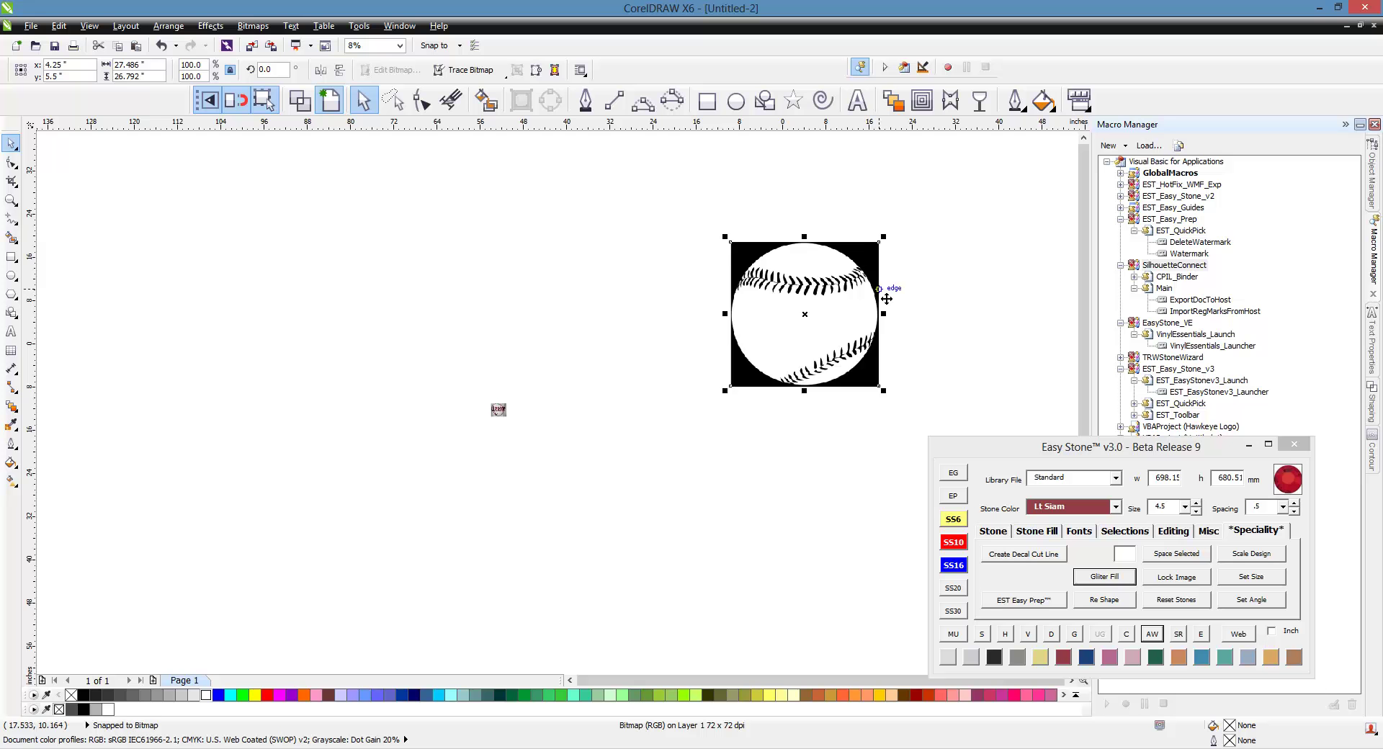
- Move the baseball bitmap over the page, shift the small shirt photo closer to it, and reselect the baseball
{"action": "scroll", "coordinate": [893, 303], "scroll_direction": "up", "scroll_amount": 1}
{"action": "left_click_drag", "start_coordinate": [855, 300], "coordinate": [414, 377]}
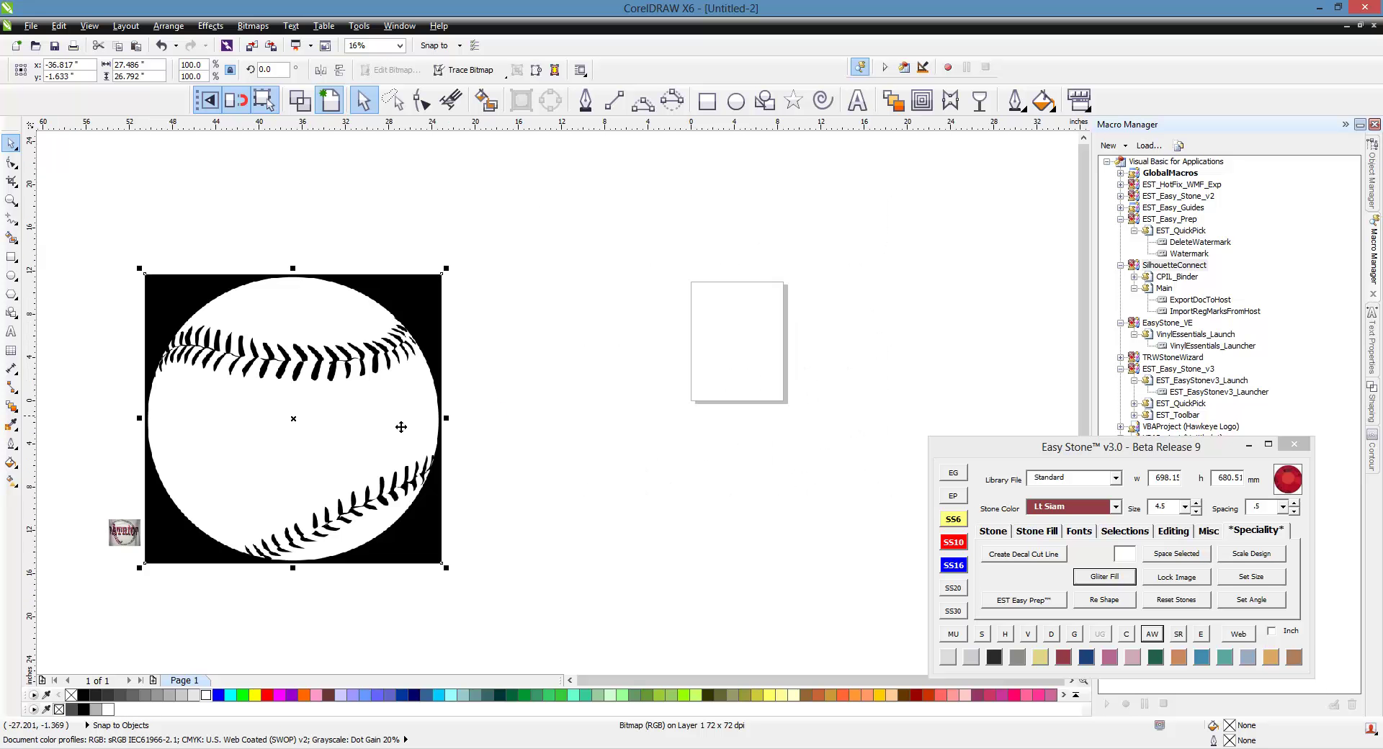
{"action": "left_click_drag", "start_coordinate": [383, 426], "coordinate": [767, 358]}
{"action": "left_click", "coordinate": [376, 487]}
{"action": "left_click_drag", "start_coordinate": [124, 532], "coordinate": [240, 523]}
{"action": "left_click", "coordinate": [451, 543]}
{"action": "left_click", "coordinate": [682, 284]}
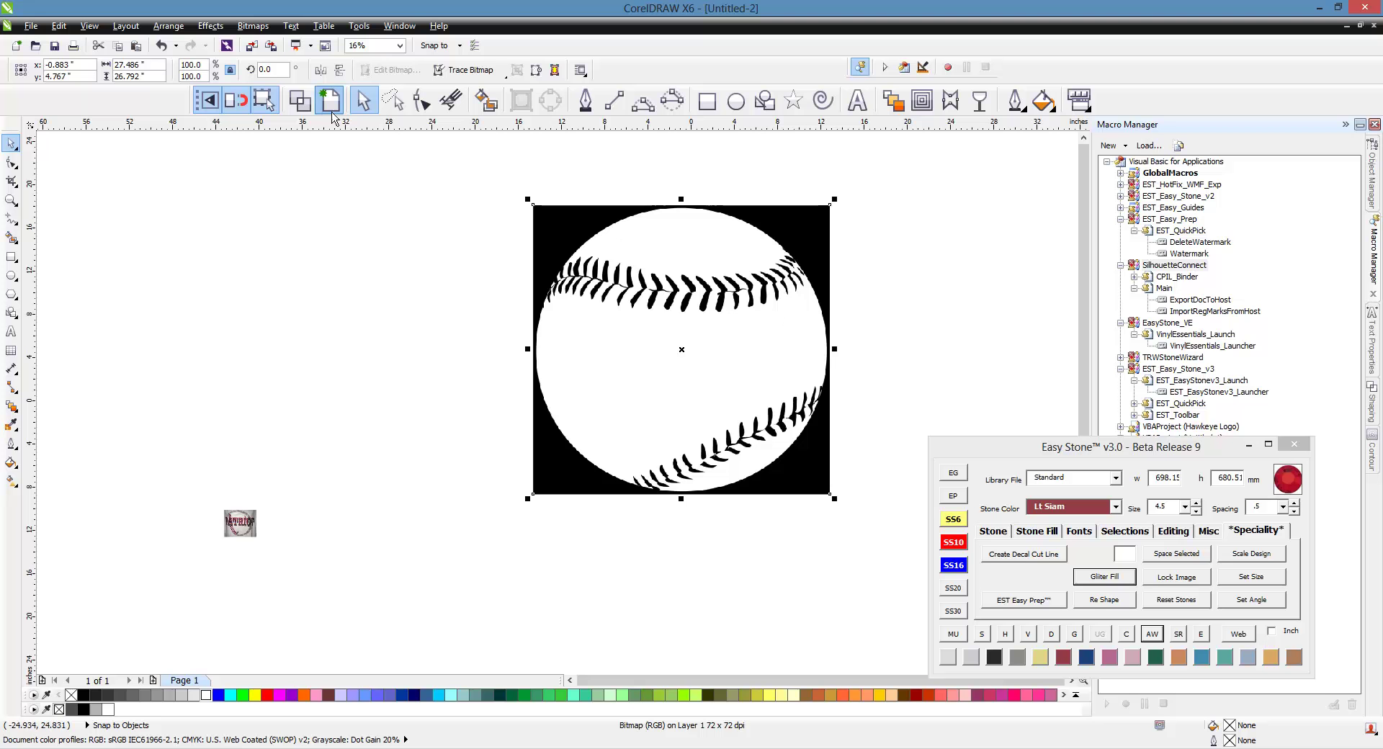
- Check the baseball in wireframe view and restore the normal full-colour display
{"action": "left_click", "coordinate": [299, 100]}
{"action": "scroll", "coordinate": [716, 310], "scroll_direction": "up", "scroll_amount": 1}
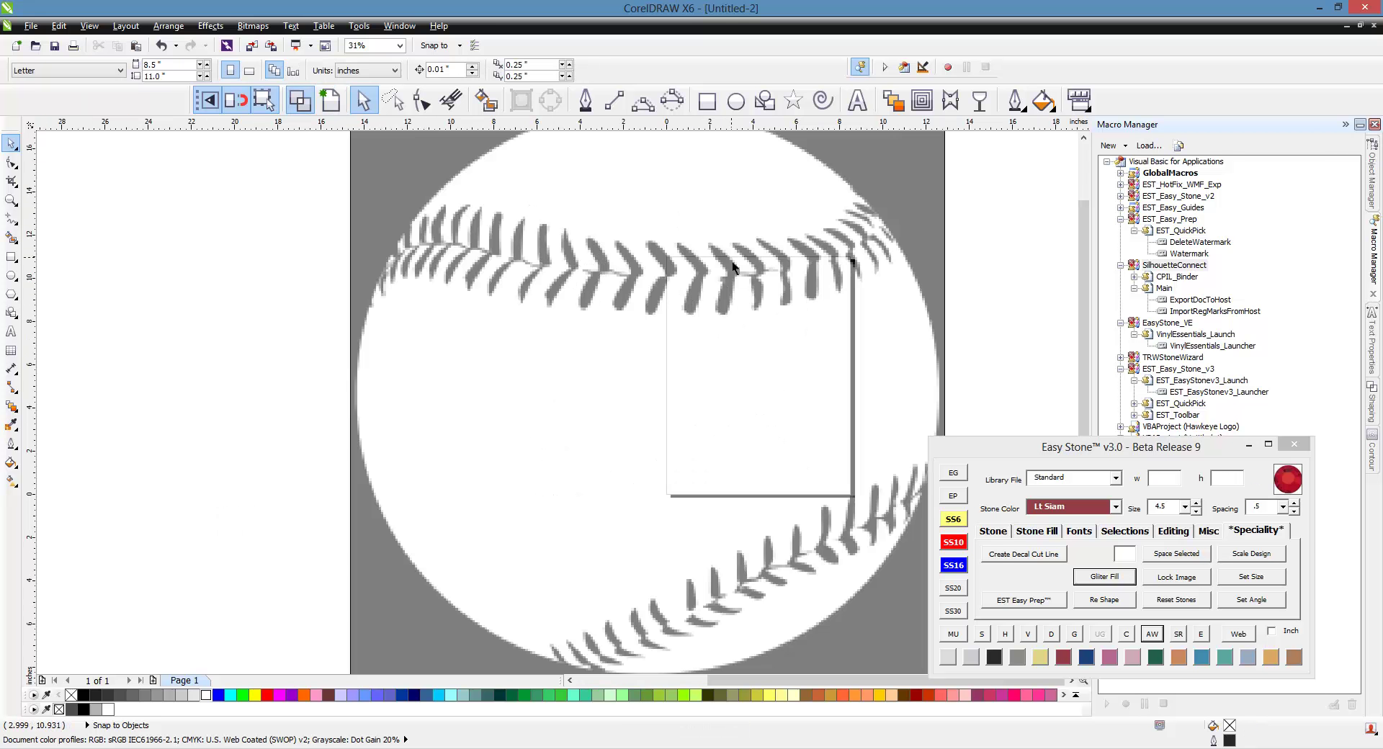
{"action": "scroll", "coordinate": [592, 330], "scroll_direction": "down", "scroll_amount": 1}
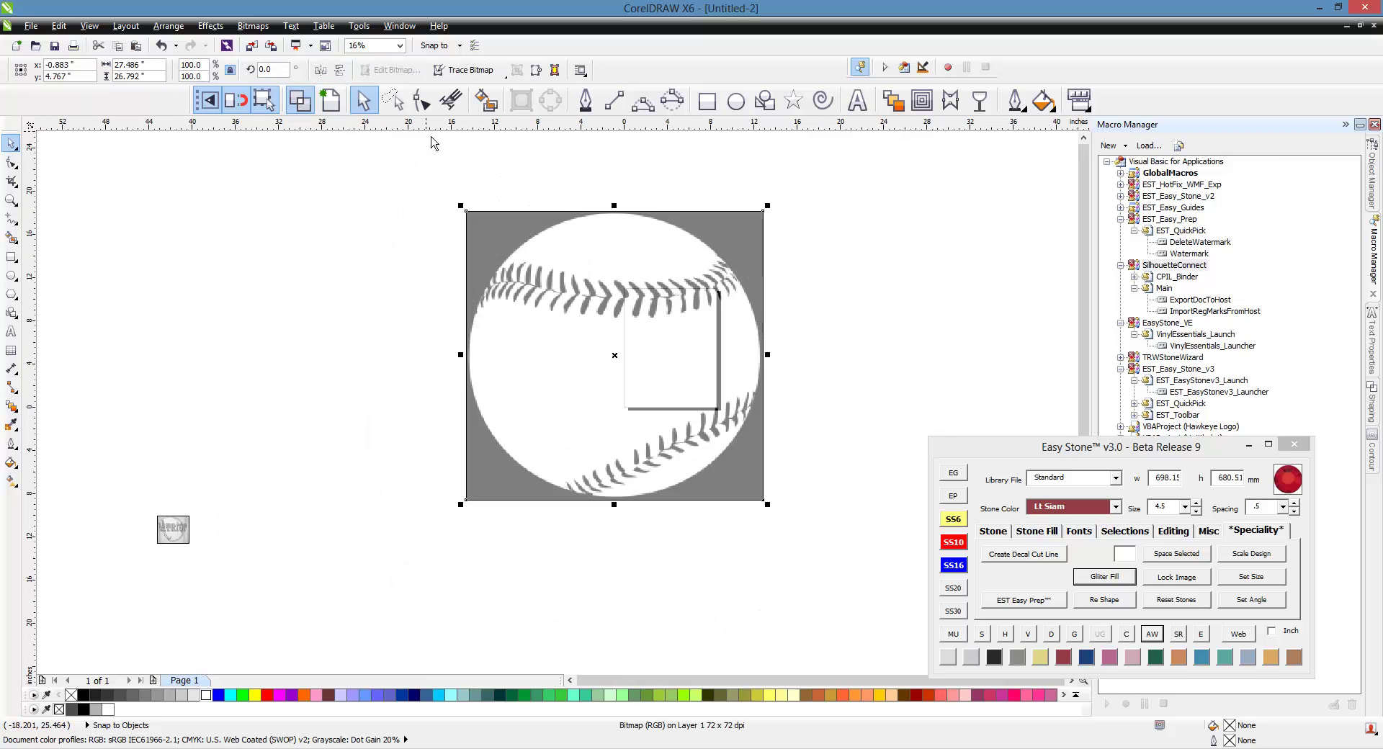
{"action": "left_click", "coordinate": [330, 100]}
- Shift the baseball bitmap slightly and start an outline trace of it as a low quality image, reducing the bitmap size
{"action": "mouse_move", "coordinate": [581, 259]}
{"action": "left_mouse_down"}
{"action": "mouse_move", "coordinate": [548, 263]}
{"action": "mouse_move", "coordinate": [588, 258]}
{"action": "left_mouse_up"}
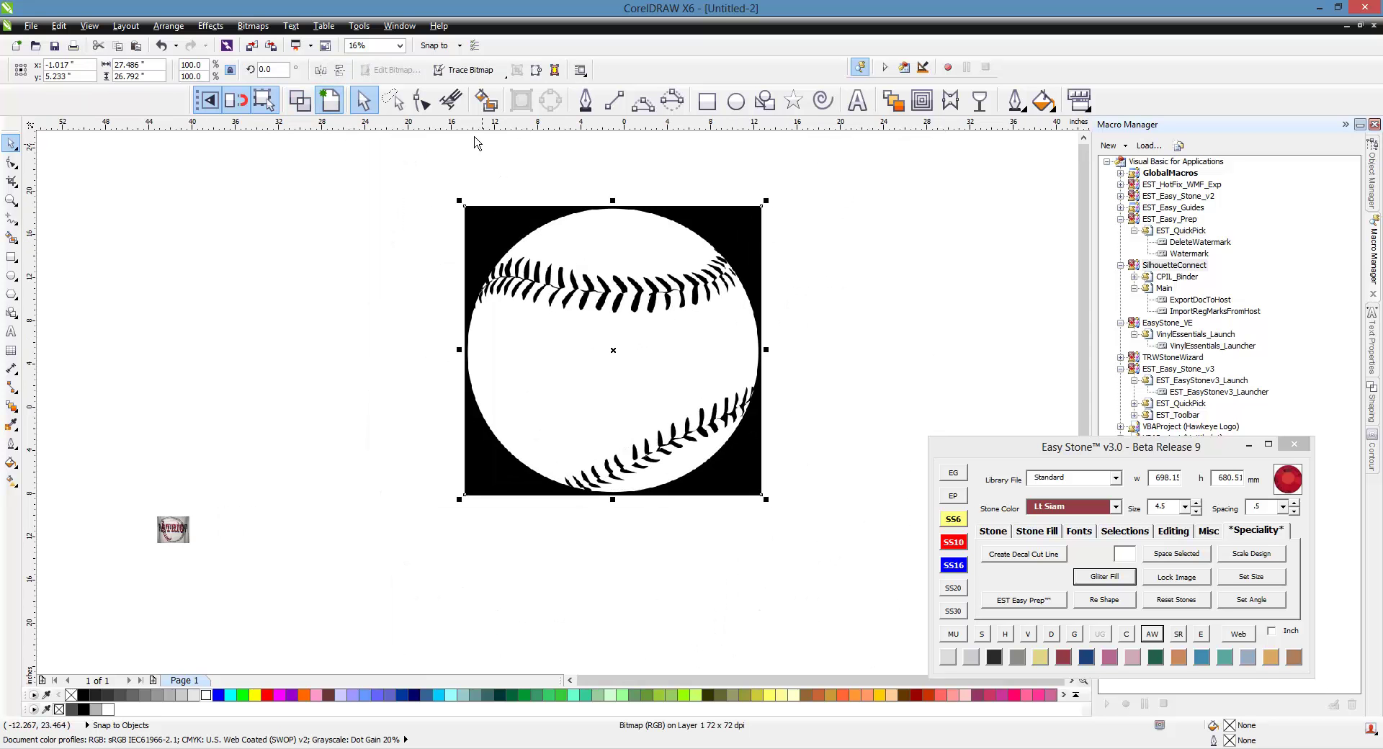
{"action": "left_click", "coordinate": [479, 70]}
{"action": "mouse_move", "coordinate": [504, 121]}
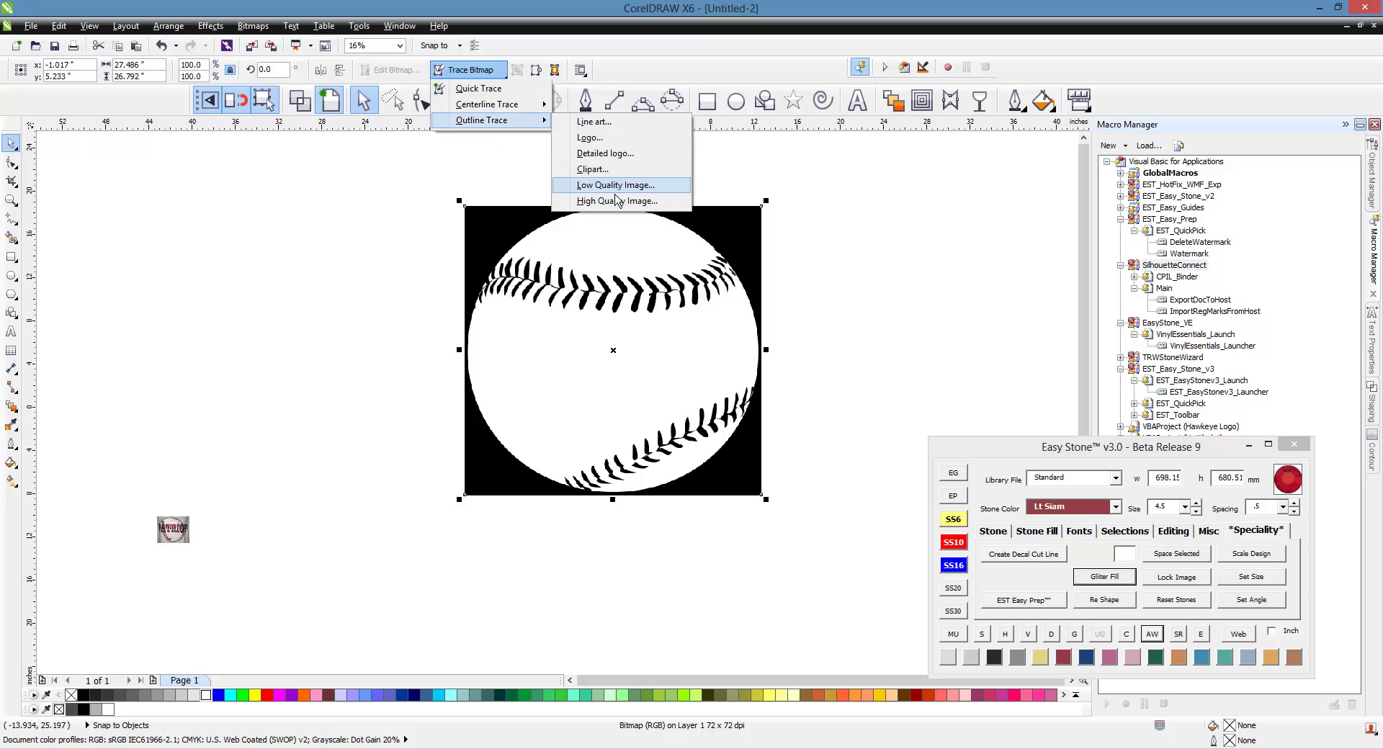
{"action": "left_click", "coordinate": [617, 200]}
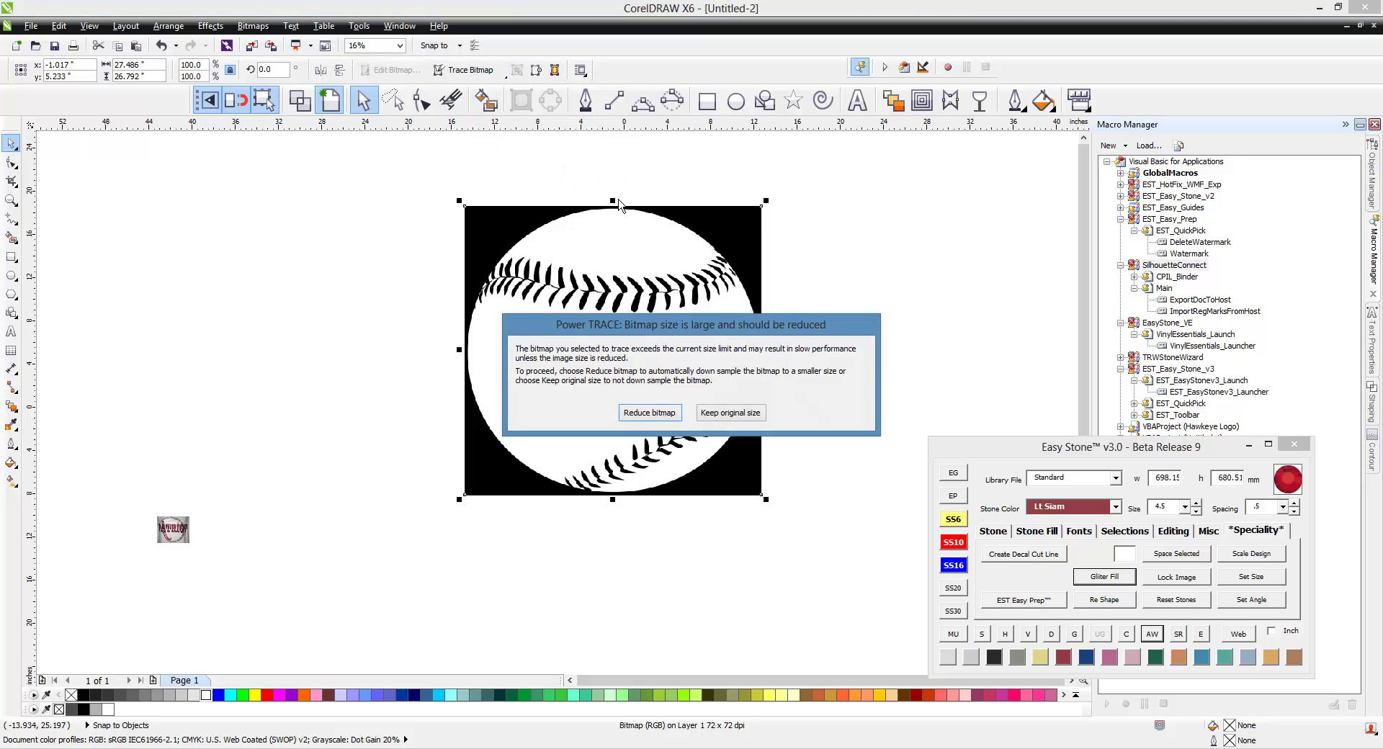
{"action": "left_click", "coordinate": [661, 418]}
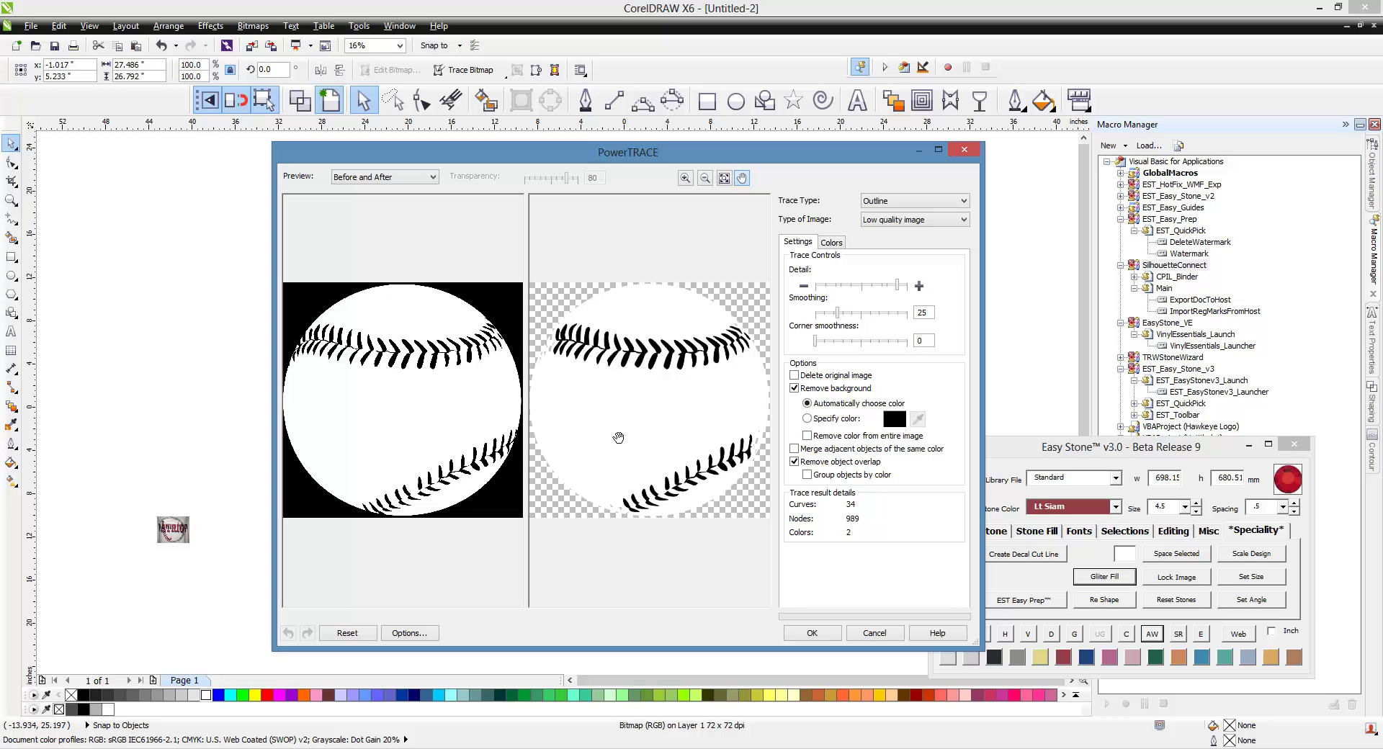
- Raise the trace detail, set smoothing to 43 and corner smoothness to 8, and accept the trace
{"action": "left_click", "coordinate": [906, 289]}
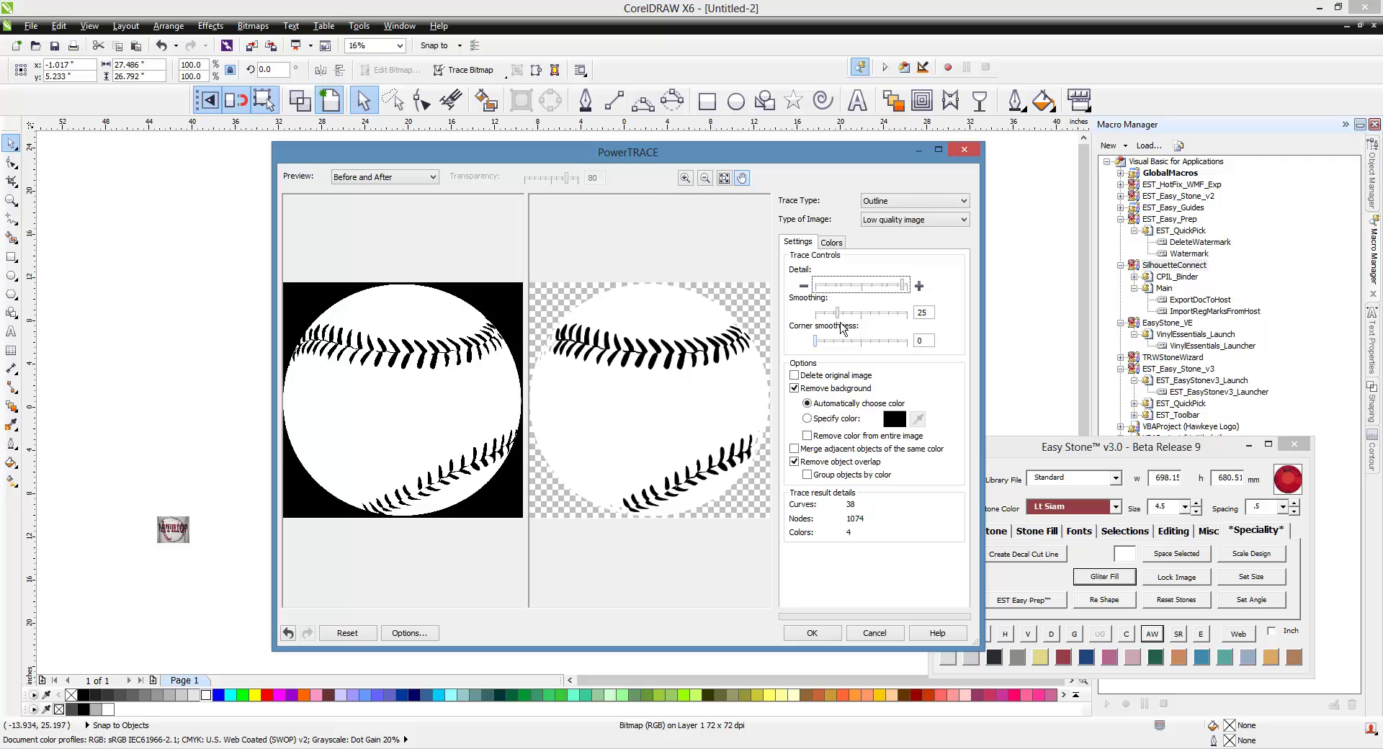
{"action": "left_click", "coordinate": [862, 319]}
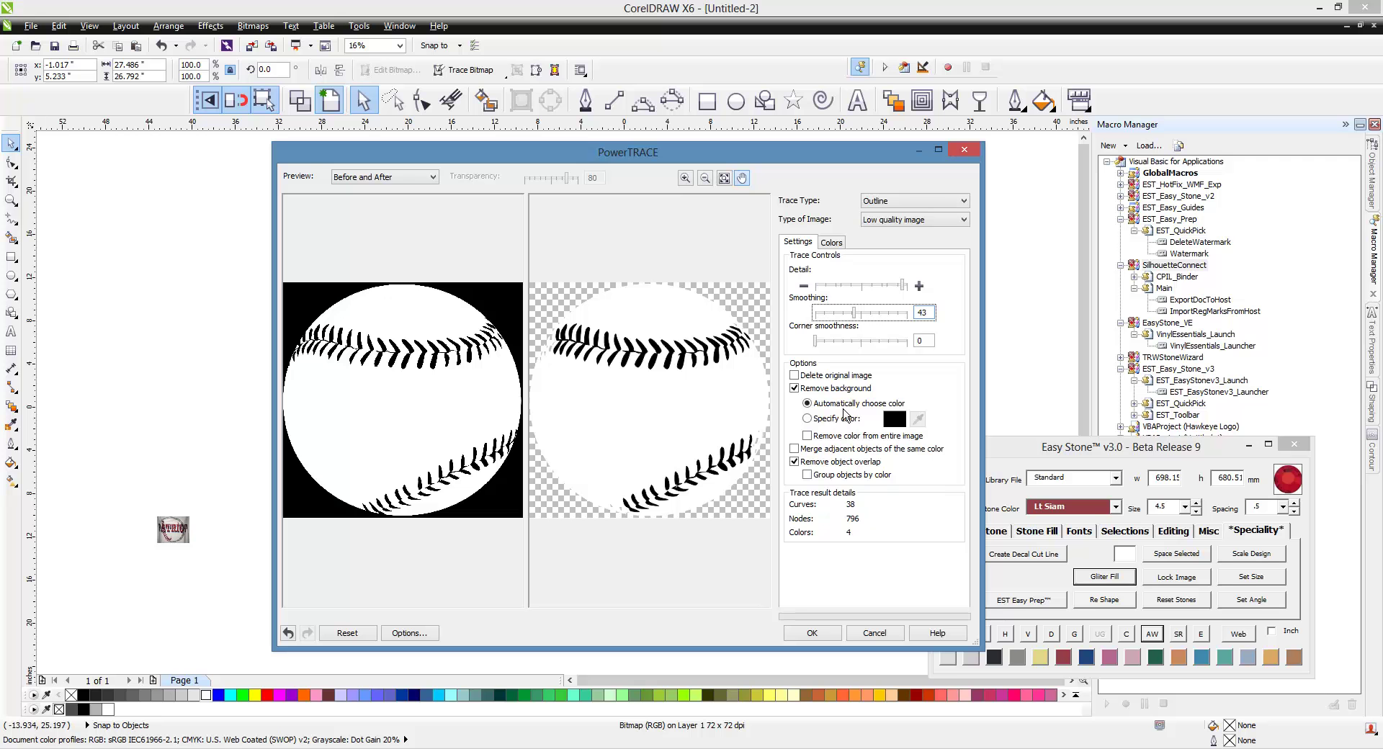
{"action": "left_click", "coordinate": [828, 344]}
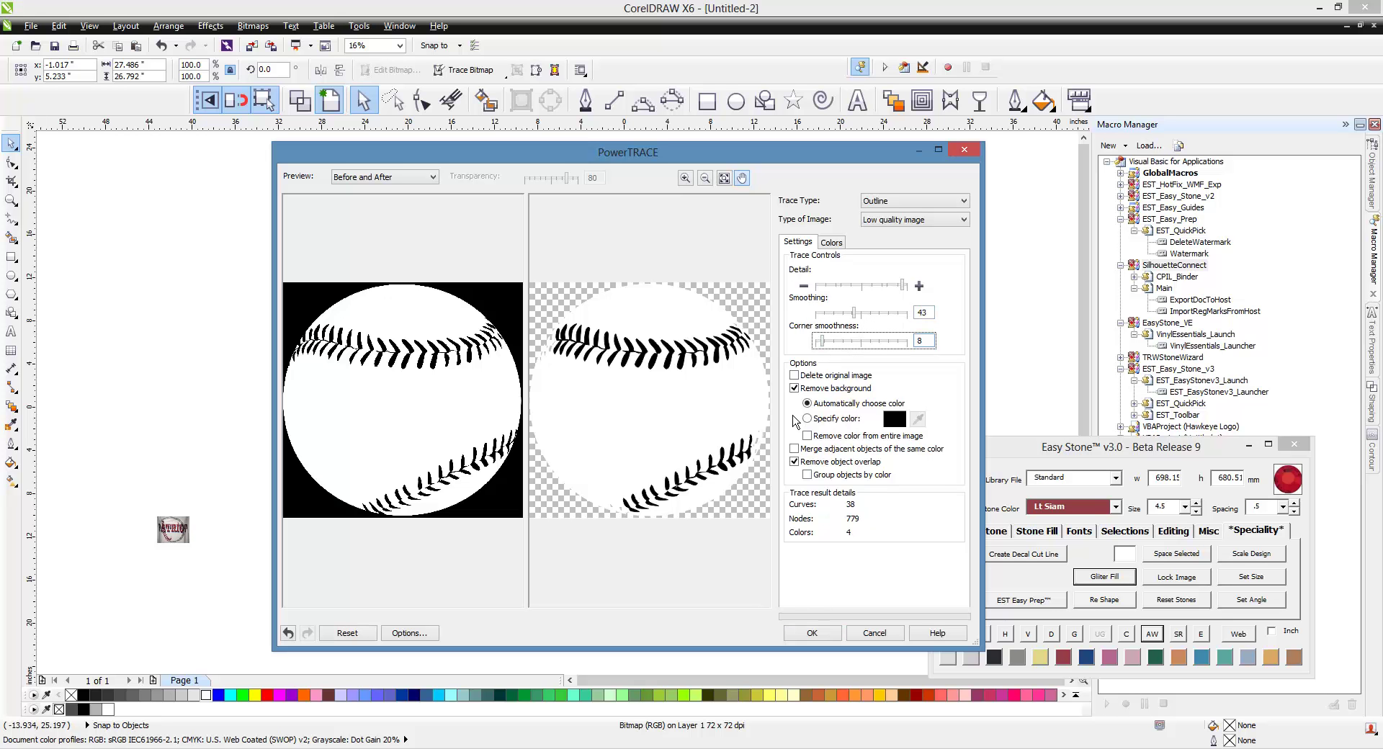
{"action": "left_click", "coordinate": [812, 634]}
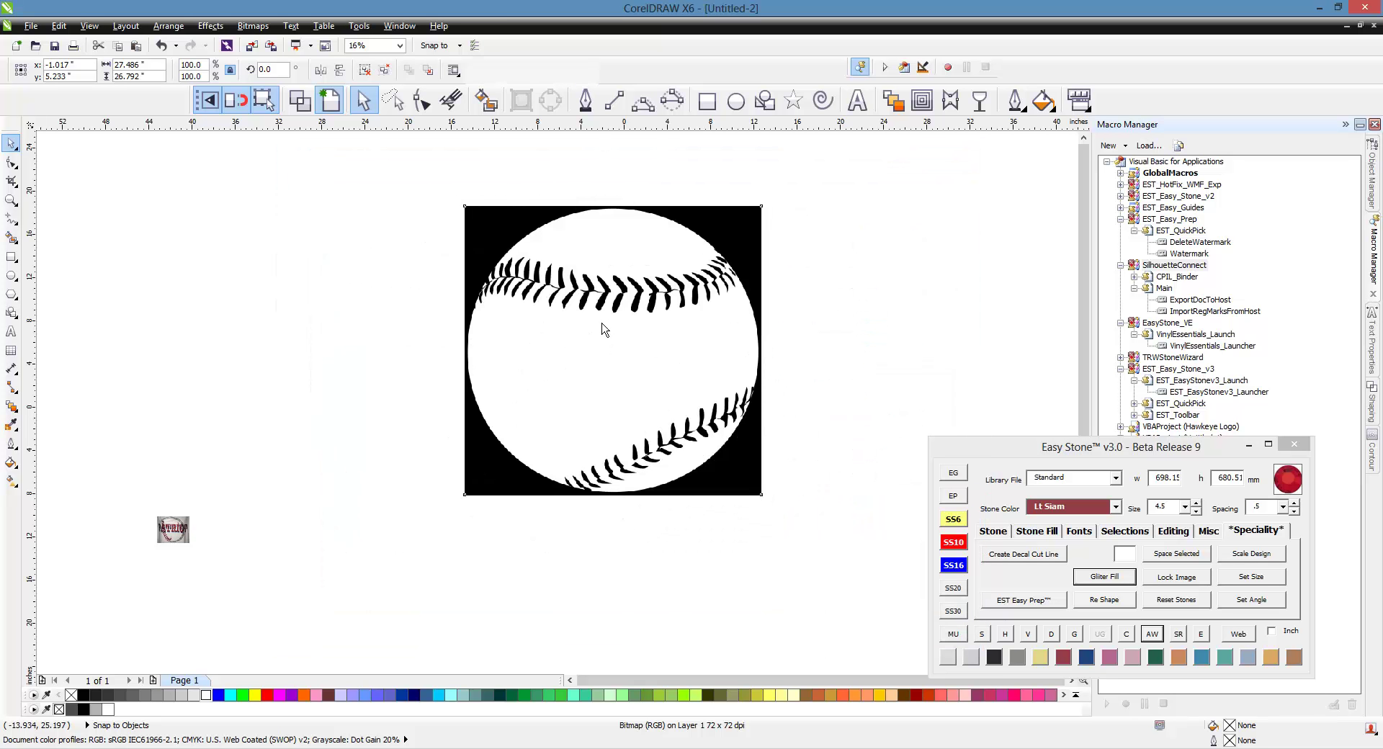
- Move the traced baseball clear of the original bitmap, to its right, and display the drawing in wireframe
{"action": "scroll", "coordinate": [603, 330], "scroll_direction": "down", "scroll_amount": 4}
{"action": "left_click_drag", "start_coordinate": [612, 337], "coordinate": [731, 332]}
{"action": "left_click", "coordinate": [763, 299]}
{"action": "scroll", "coordinate": [755, 317], "scroll_direction": "up", "scroll_amount": 2}
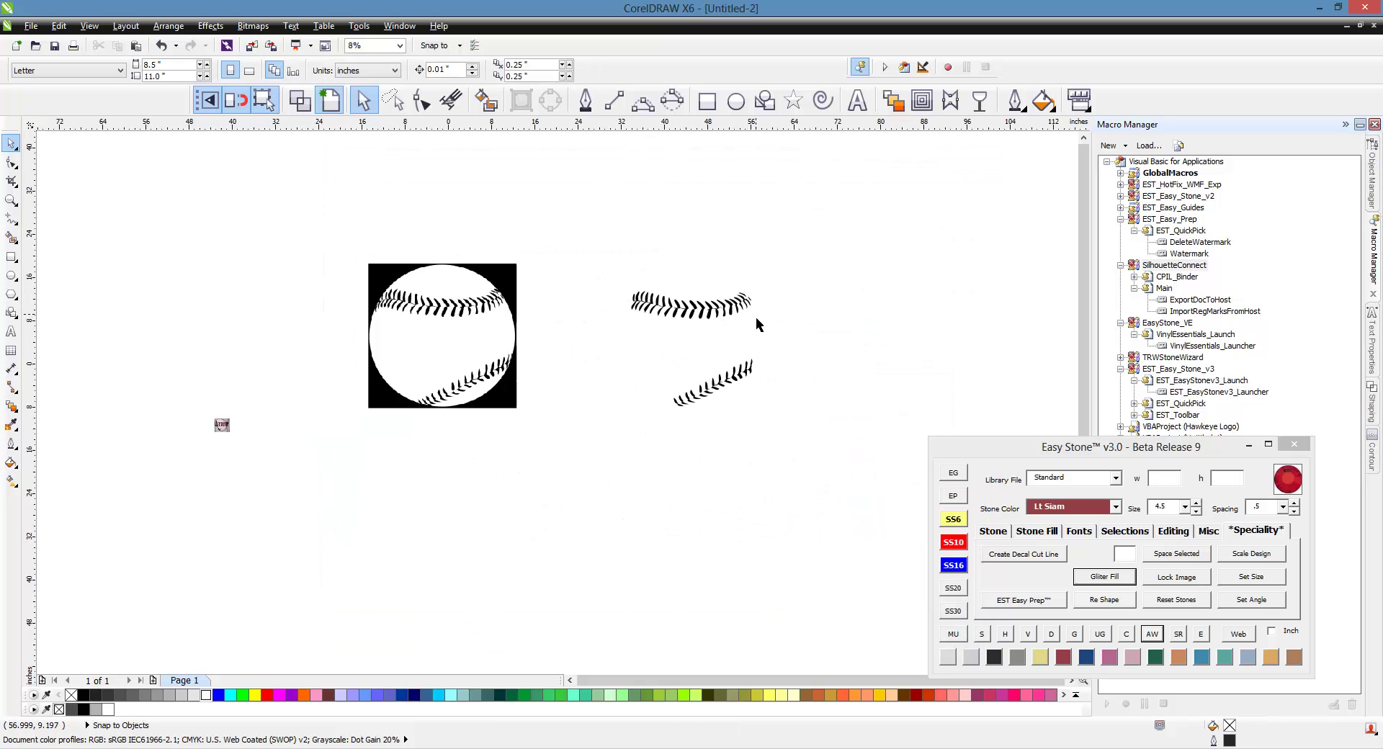
{"action": "scroll", "coordinate": [767, 315], "scroll_direction": "up", "scroll_amount": 2}
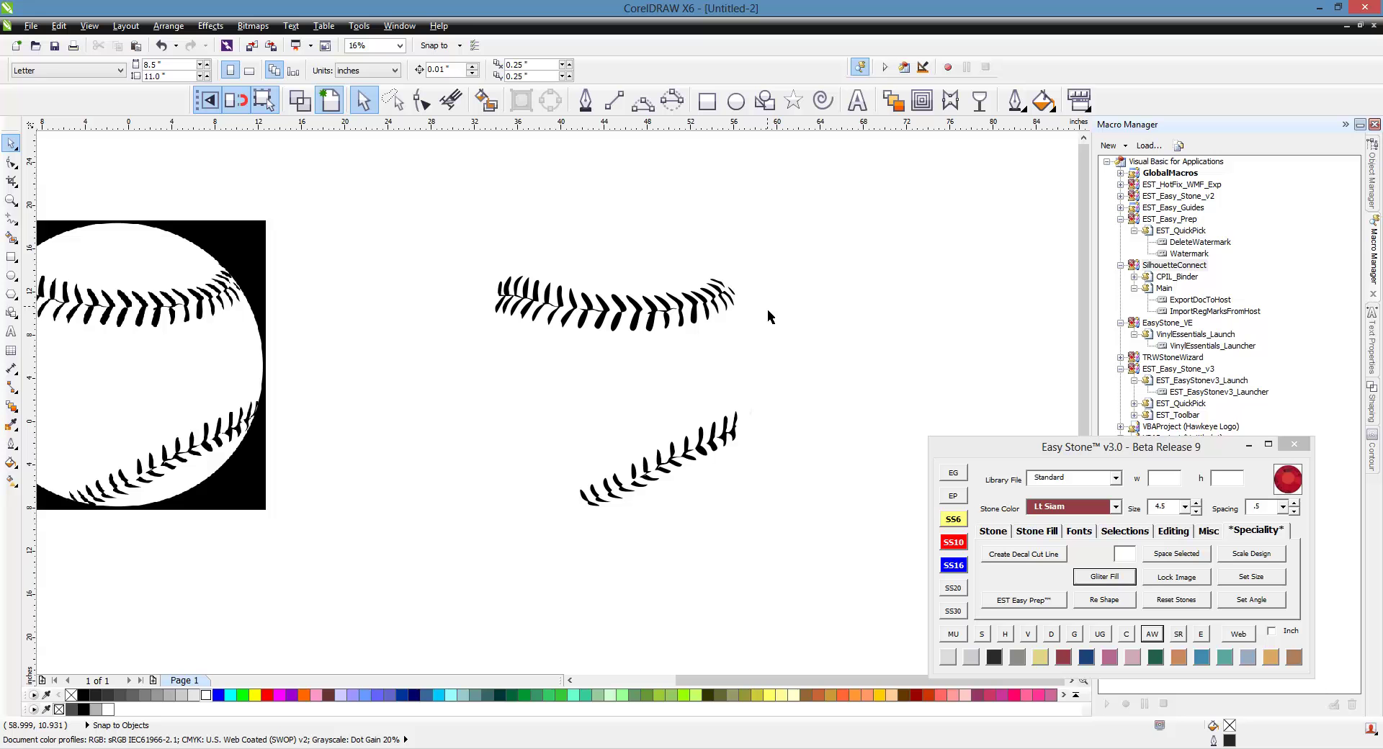
{"action": "left_click", "coordinate": [300, 100]}
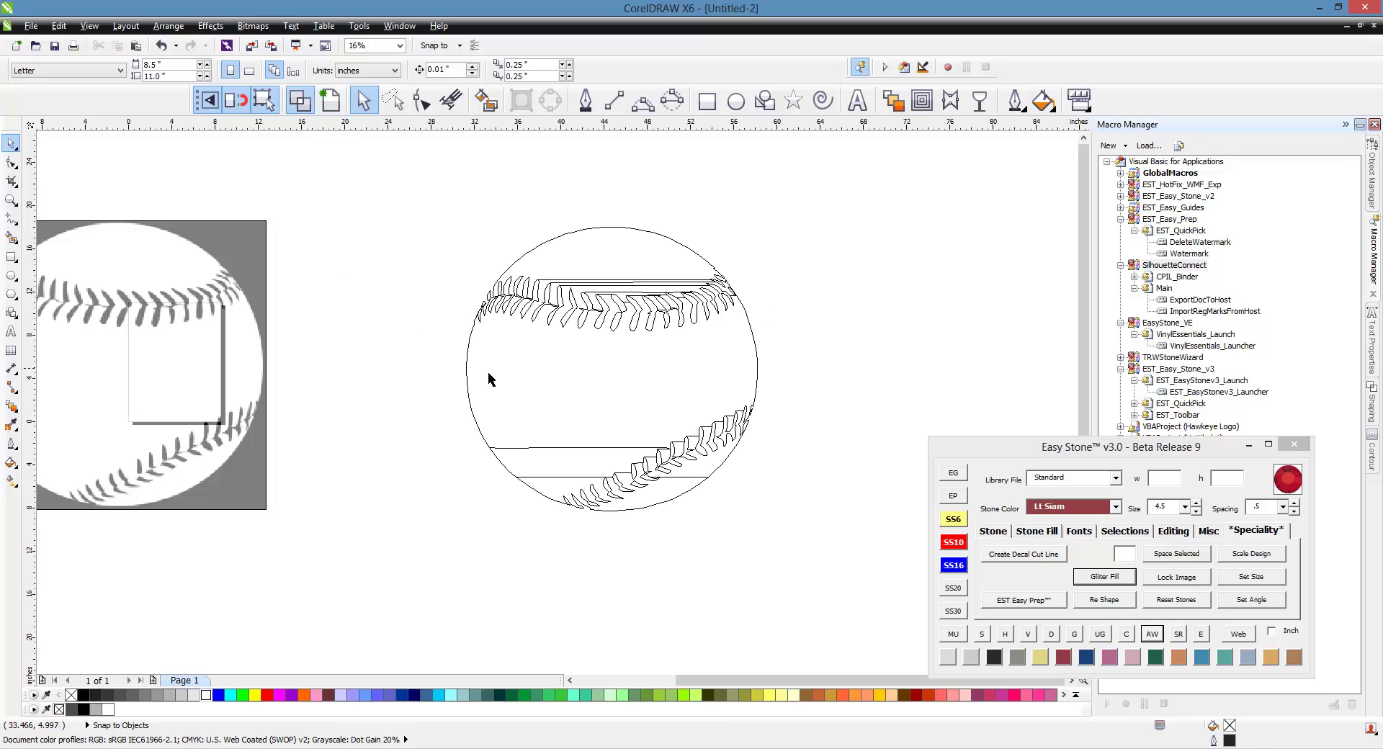
- Ungroup the traced baseball into separate curves and deselect them
{"action": "left_click", "coordinate": [492, 392]}
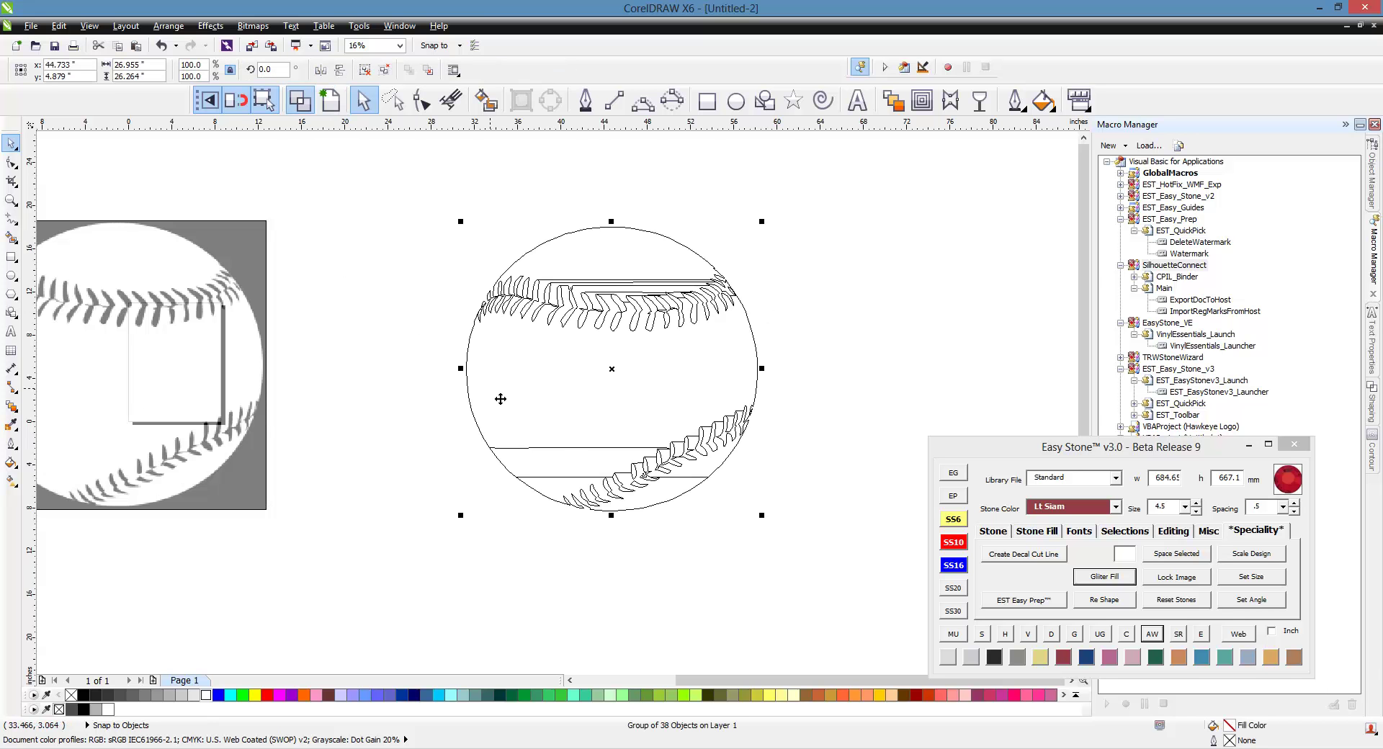
{"action": "key", "text": "Delete"}
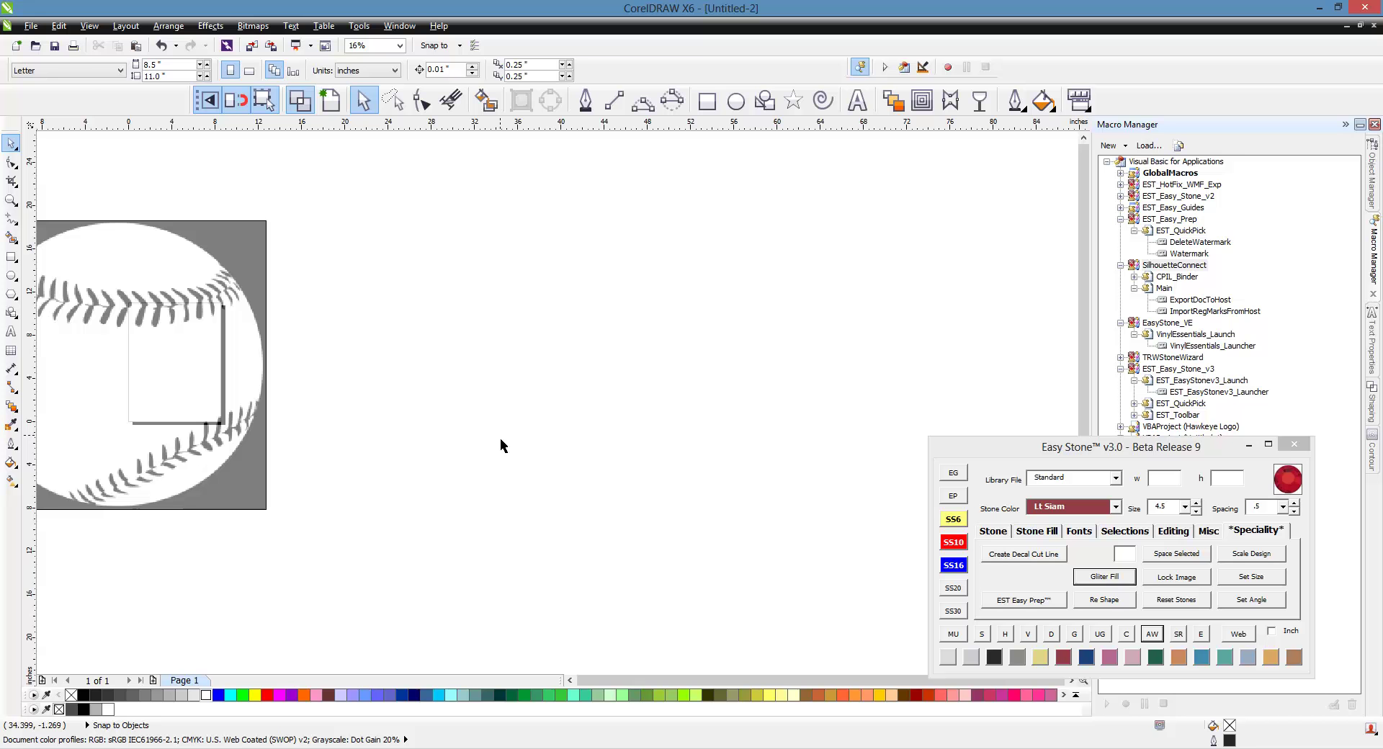
{"action": "key", "text": "ctrl+z"}
{"action": "right_click", "coordinate": [582, 391]}
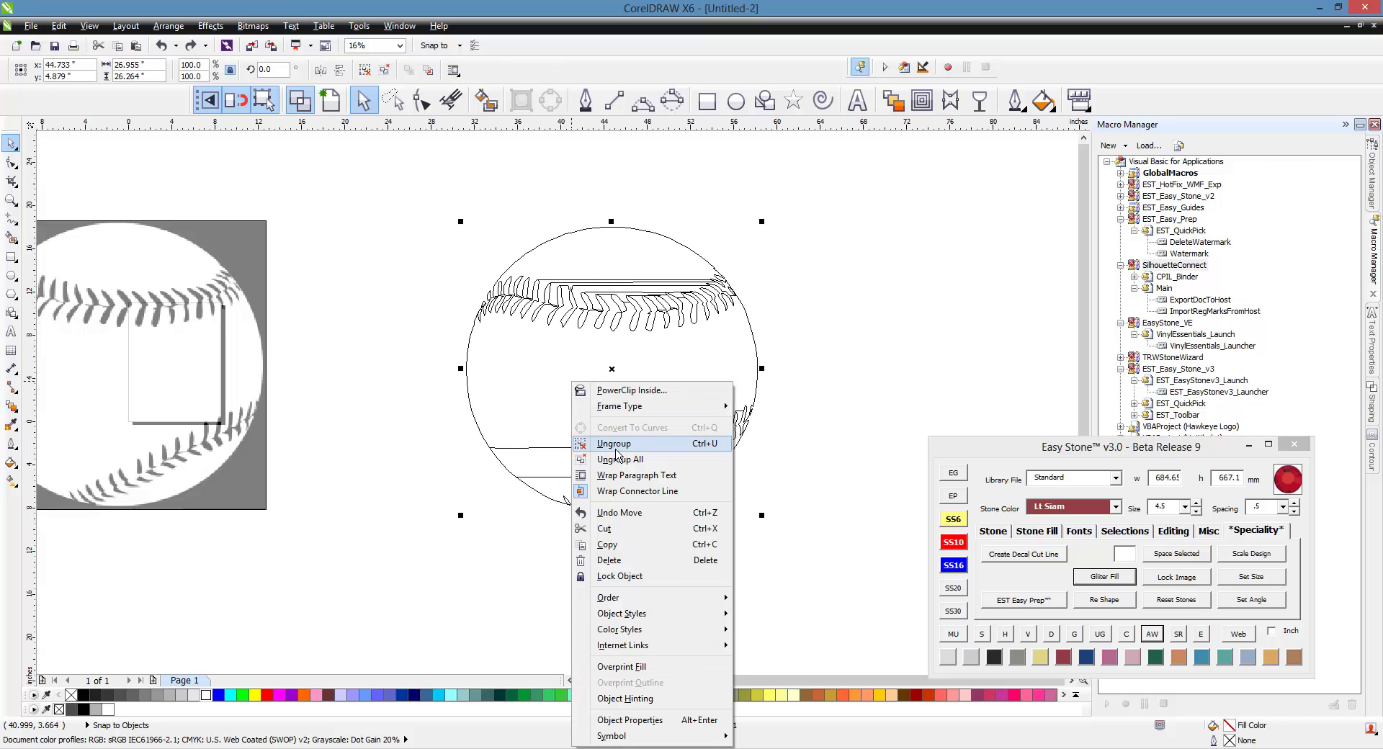
{"action": "left_click", "coordinate": [618, 451]}
{"action": "left_click", "coordinate": [393, 479]}
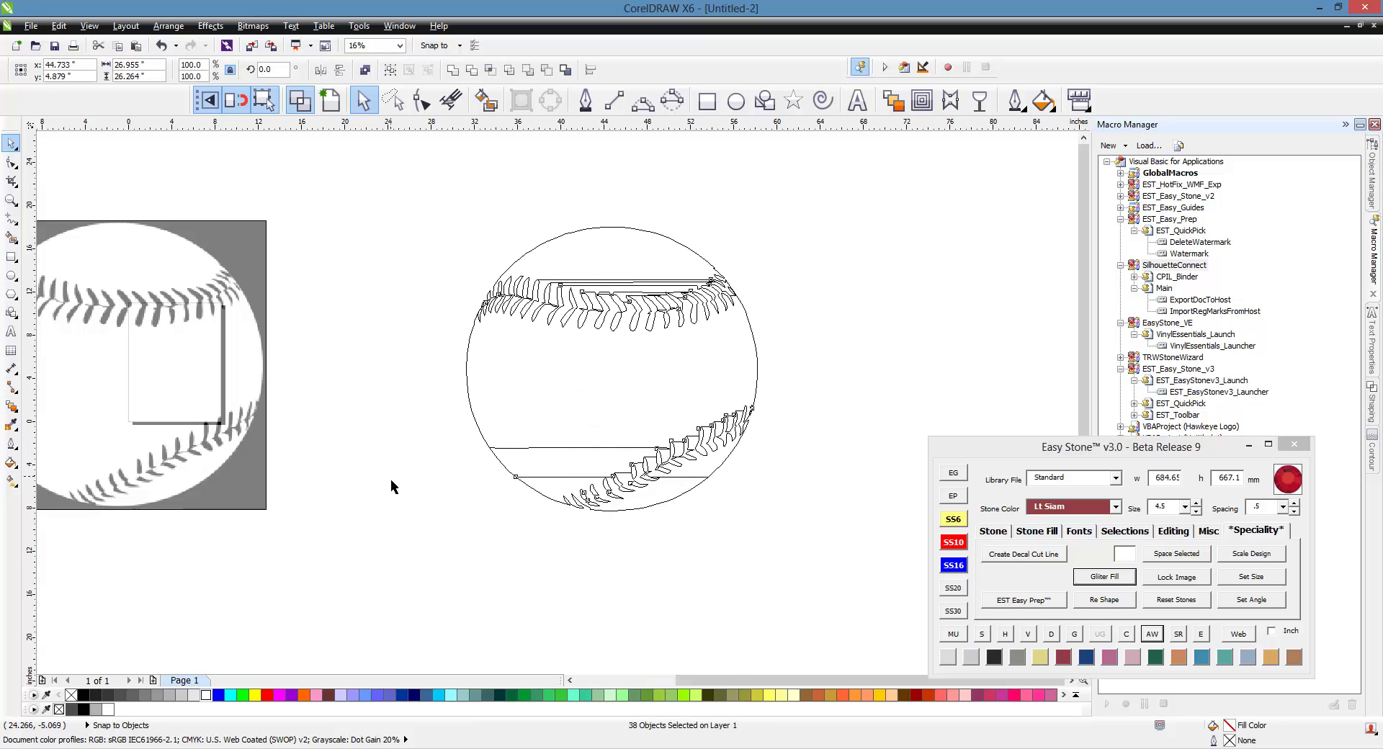
- Delete the white background curves filling the middle of the ball and surrounding the lower row of stitches
{"action": "left_click", "coordinate": [475, 425]}
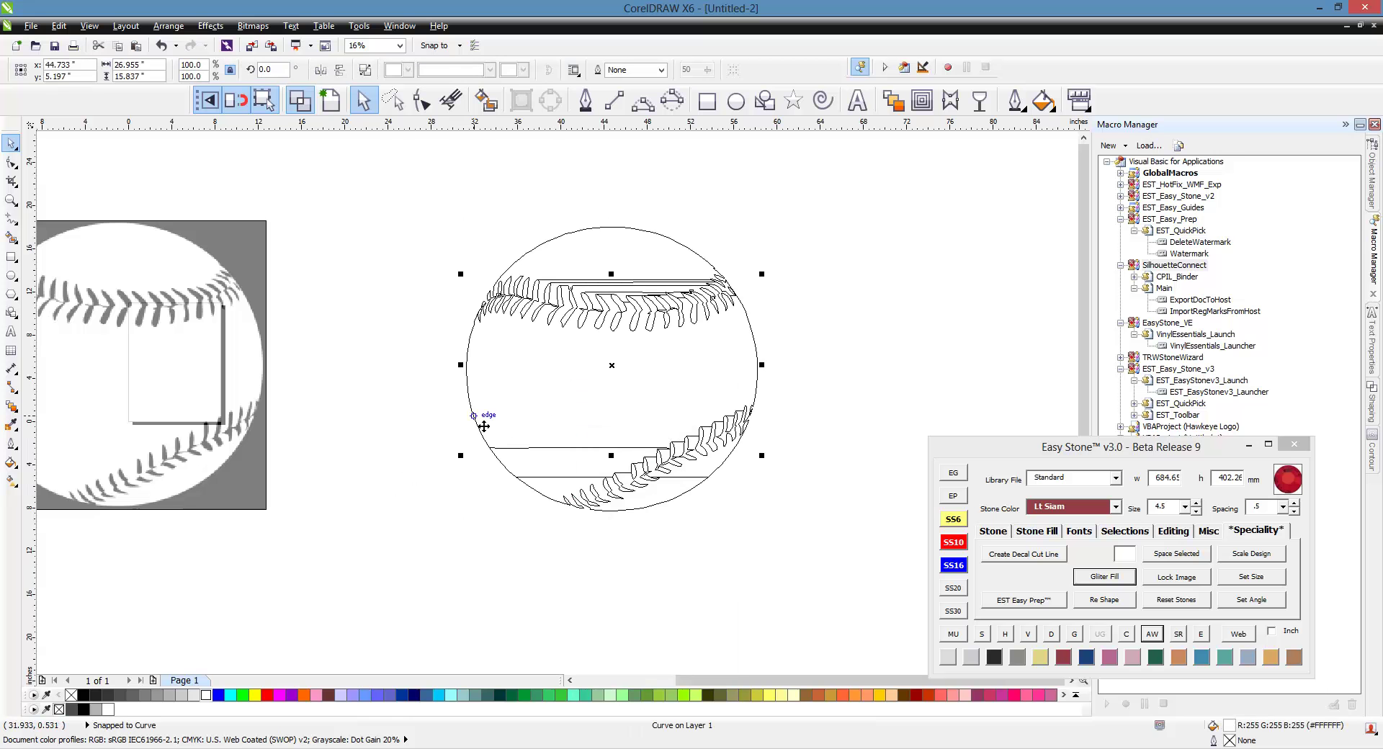
{"action": "key", "text": "Delete"}
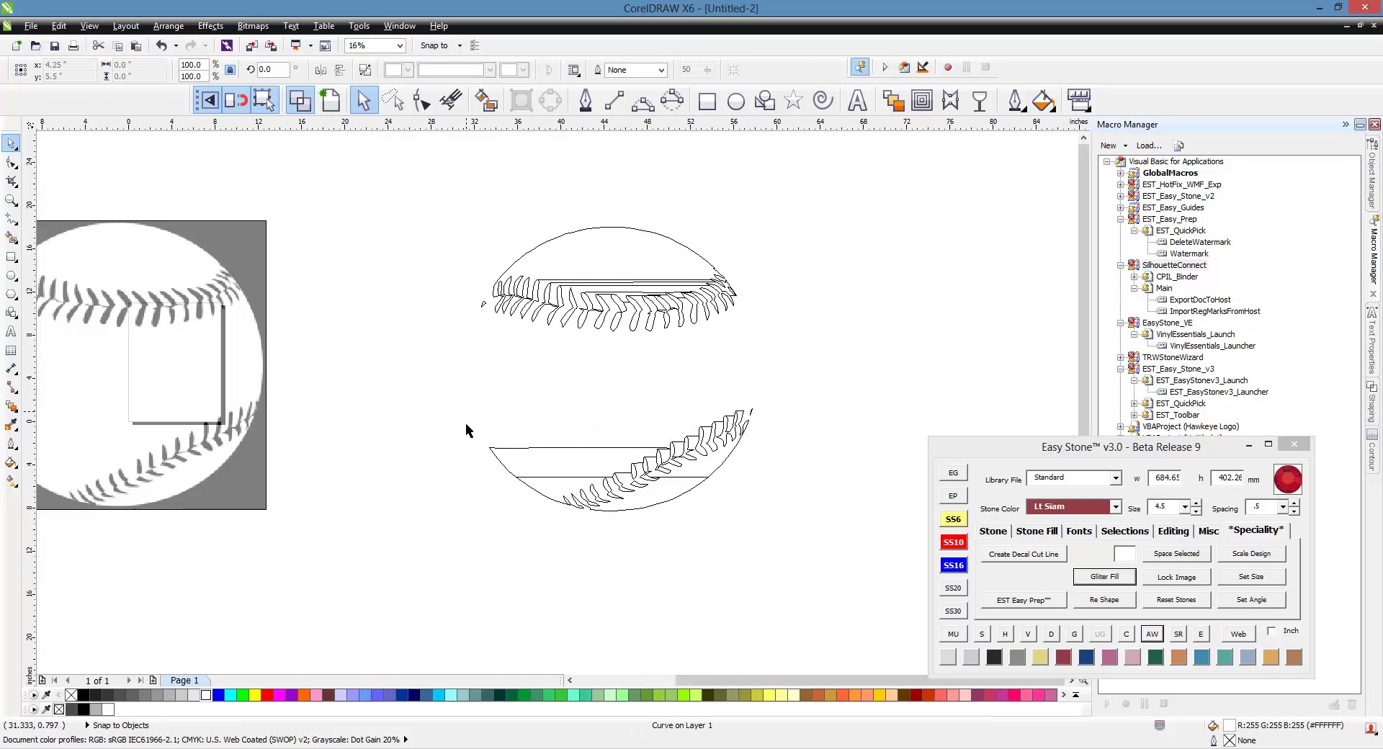
{"action": "left_click", "coordinate": [495, 461]}
{"action": "key", "text": "Delete"}
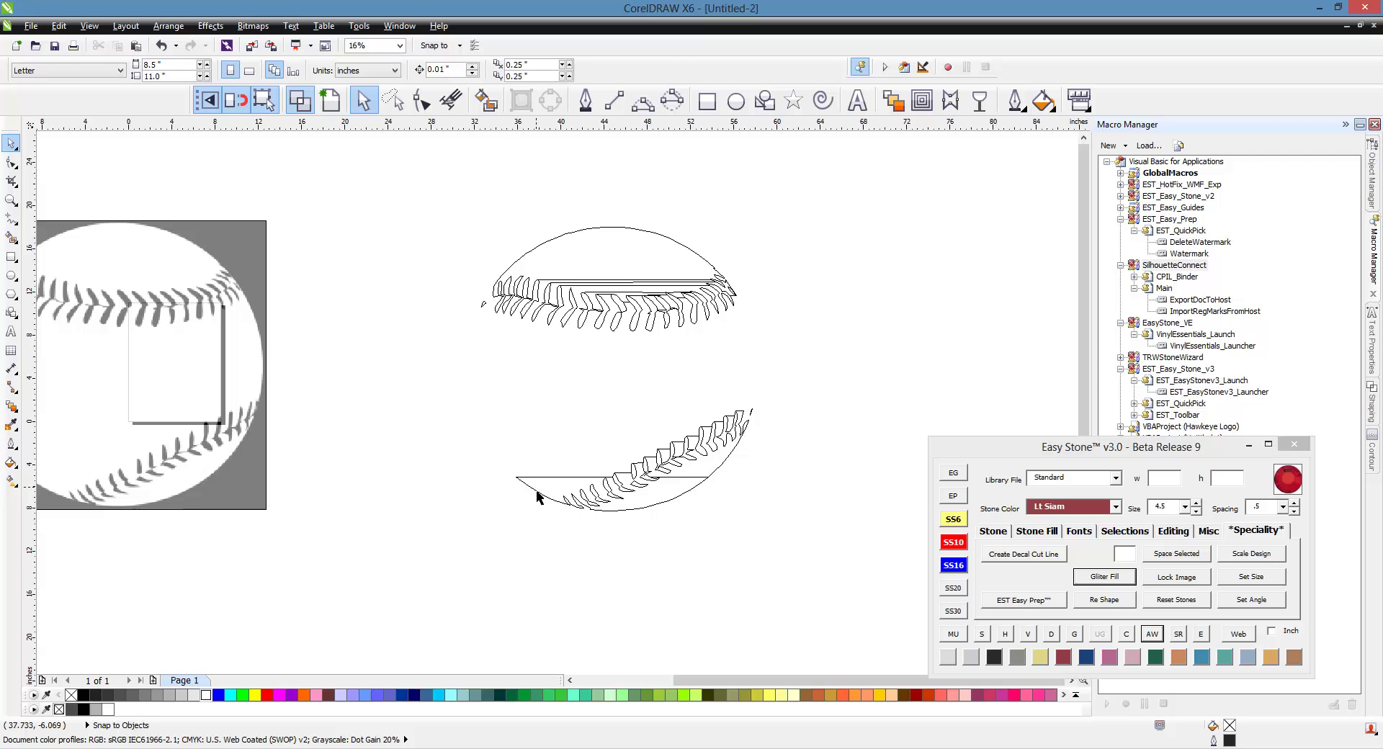
{"action": "left_click", "coordinate": [537, 492]}
{"action": "key", "text": "Delete"}
{"action": "left_click", "coordinate": [698, 477]}
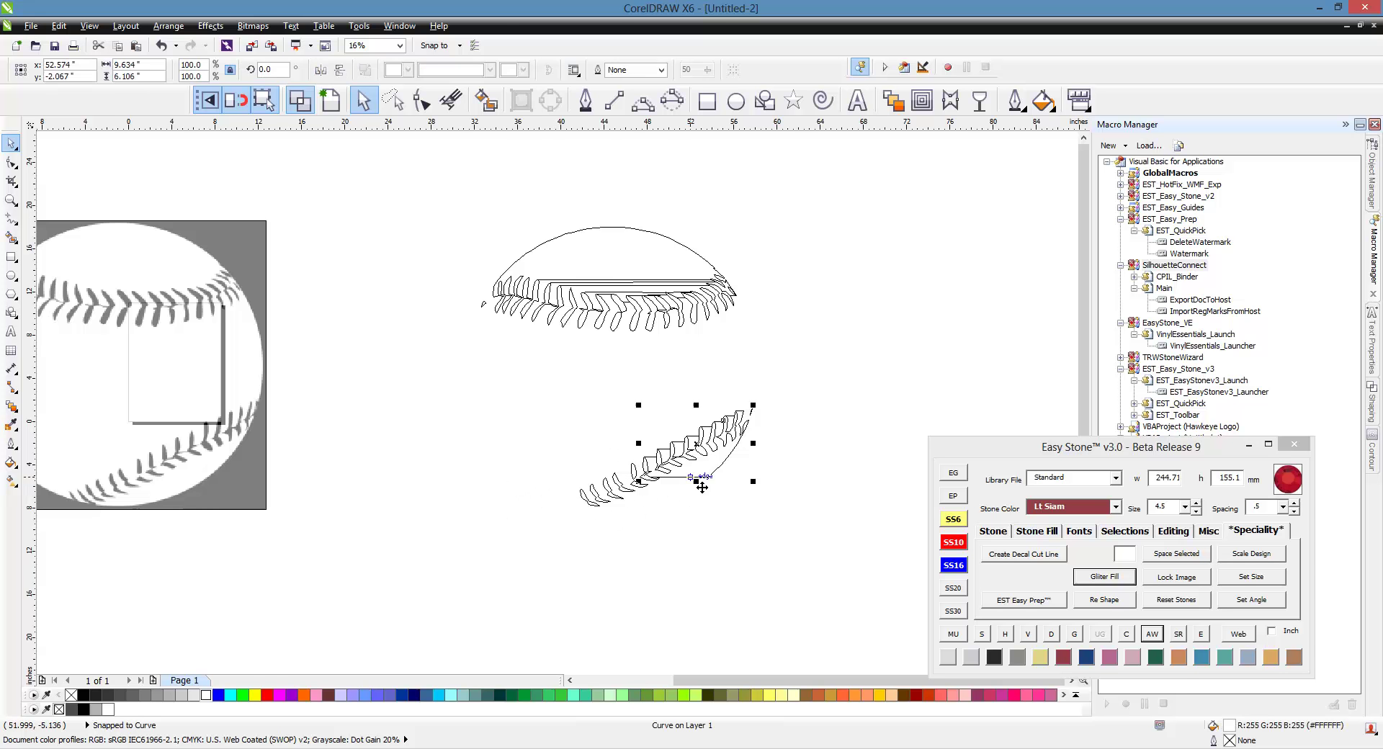
{"action": "key", "text": "Delete"}
- Delete the stray grey sliver and the leftover filler shapes between the stitches of the lower row
{"action": "scroll", "coordinate": [758, 426], "scroll_direction": "up", "scroll_amount": 5}
{"action": "left_click_drag", "start_coordinate": [794, 328], "coordinate": [713, 428]}
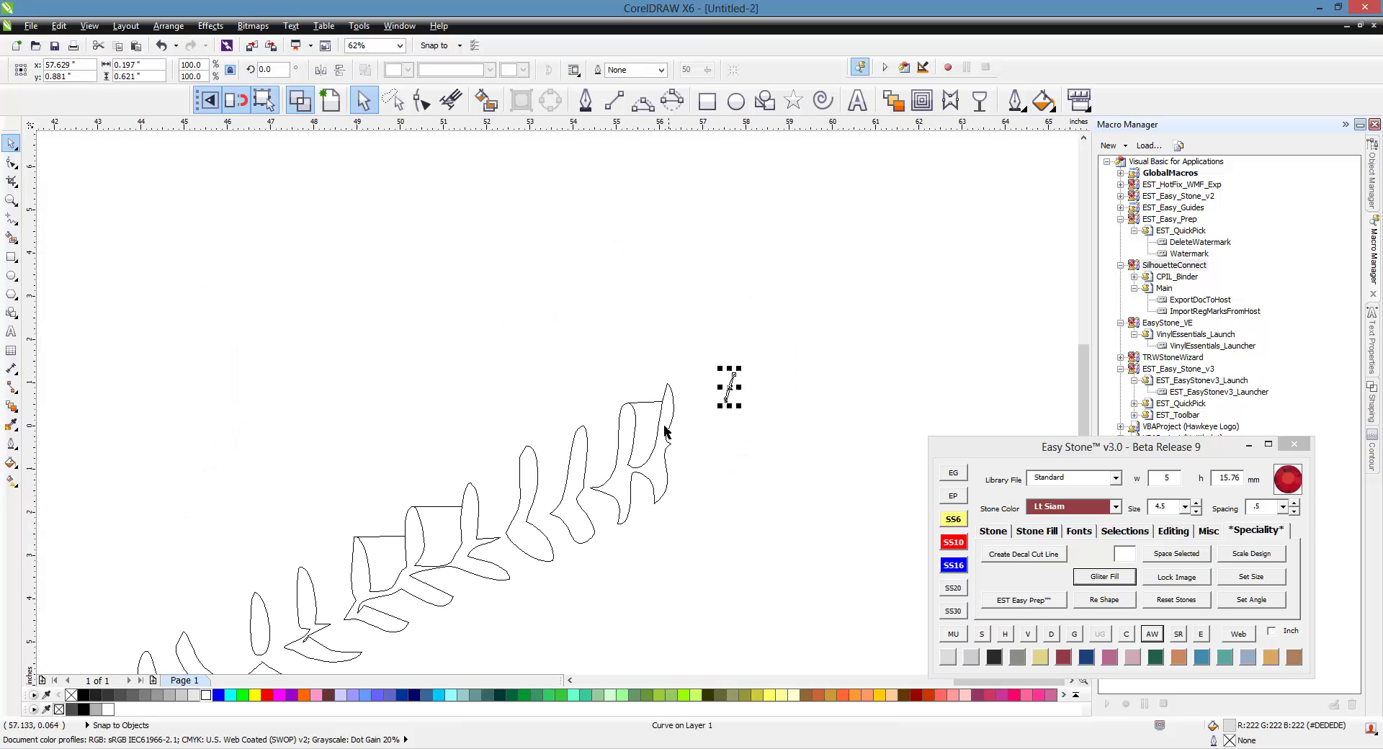
{"action": "key", "text": "Delete"}
{"action": "left_click", "coordinate": [621, 432]}
{"action": "key", "text": "Delete"}
{"action": "left_click", "coordinate": [382, 551]}
{"action": "key", "text": "Delete"}
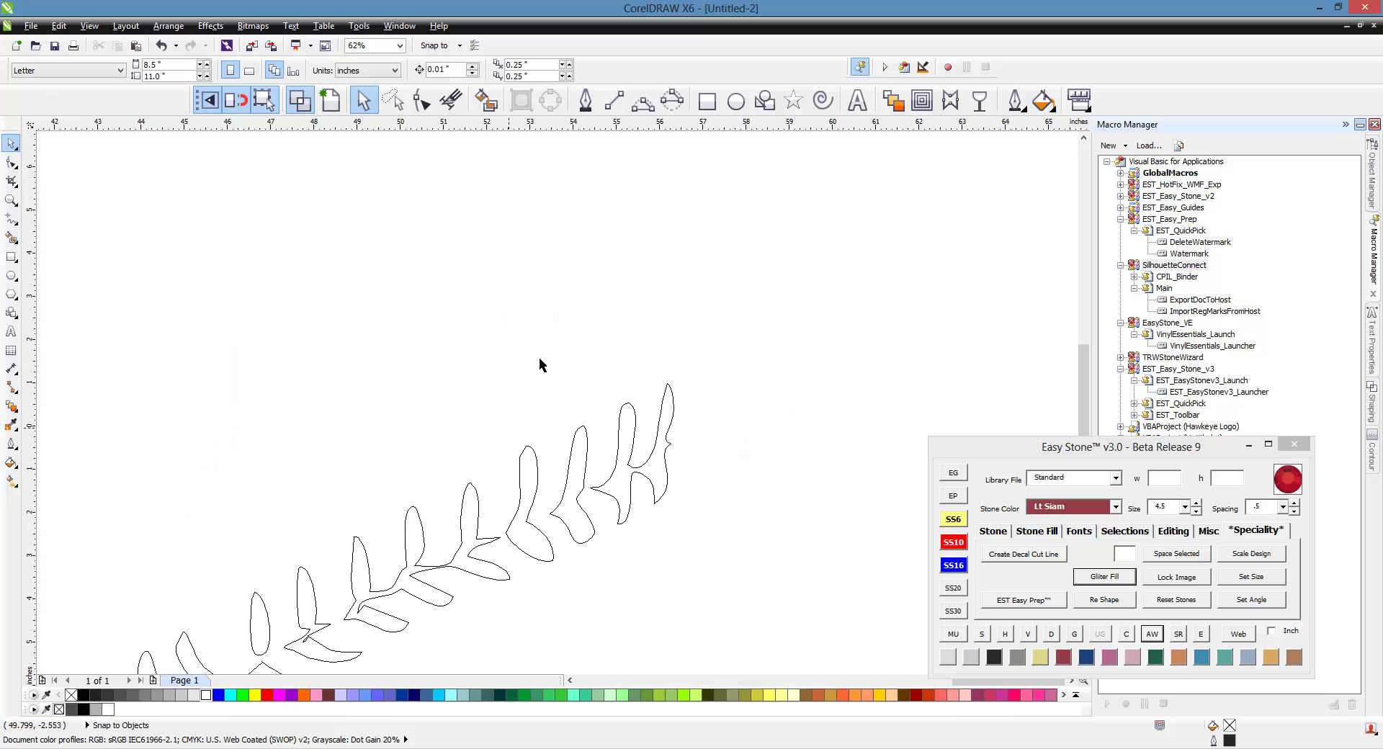
- Remove the tiny inner loop from the lower-row stitch by deleting its node with the Shape tool
{"action": "scroll", "coordinate": [410, 472], "scroll_direction": "up", "scroll_amount": 4}
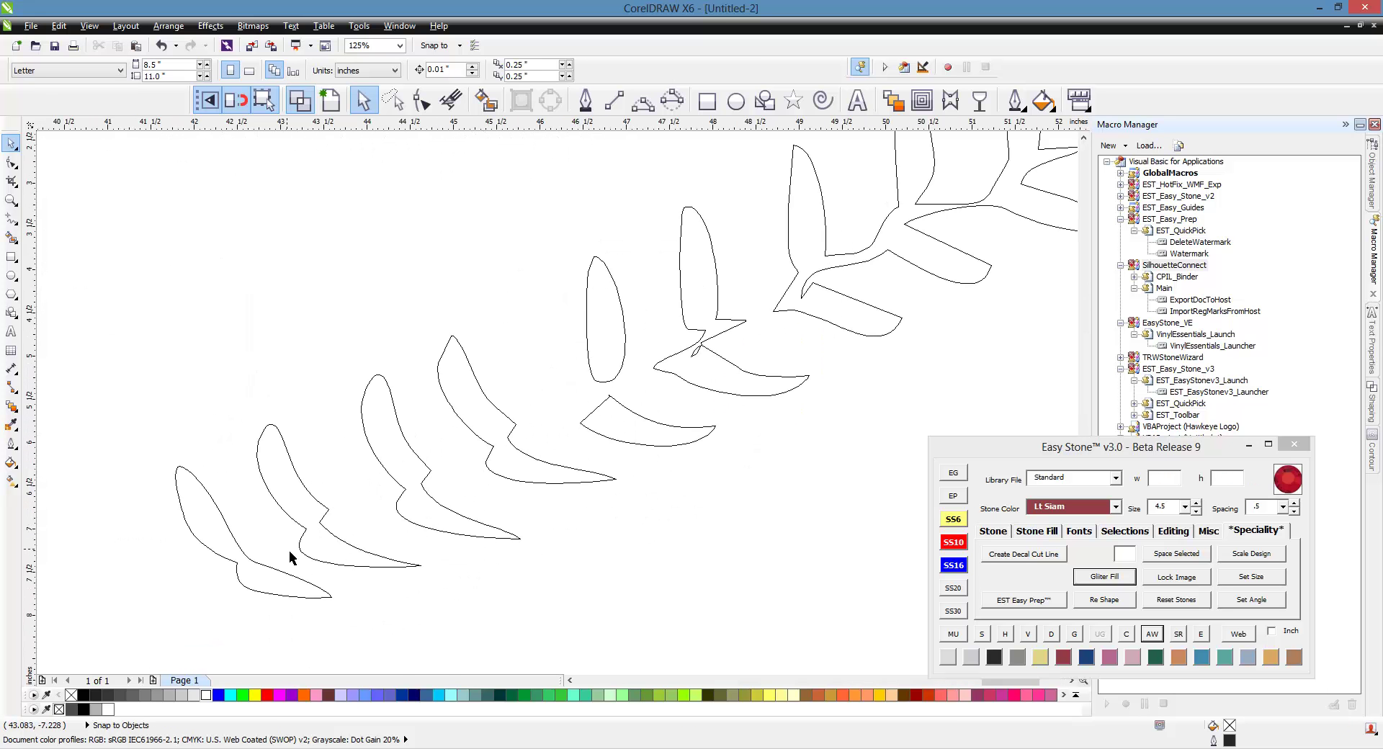
{"action": "scroll", "coordinate": [754, 315], "scroll_direction": "up", "scroll_amount": 5}
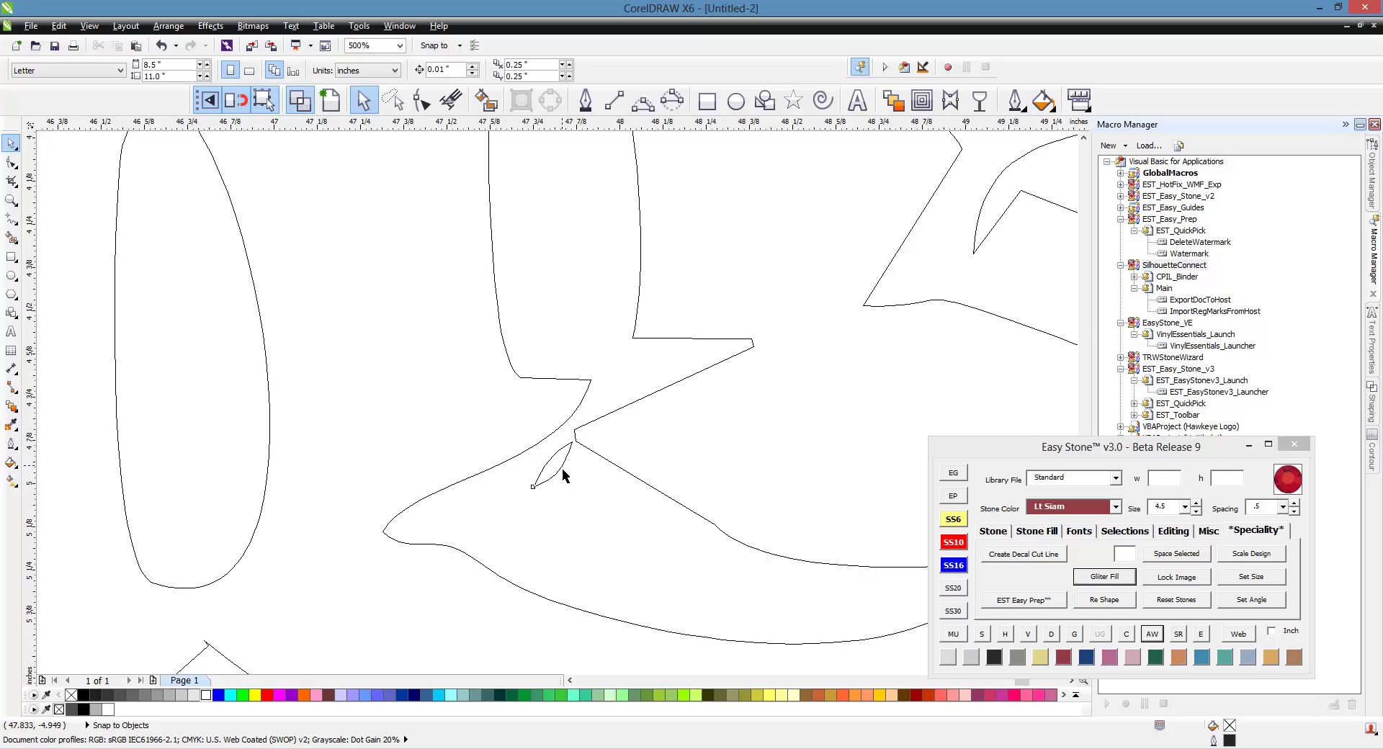
{"action": "left_click", "coordinate": [564, 470]}
{"action": "left_click", "coordinate": [572, 469]}
{"action": "key", "text": "F10"}
{"action": "left_click", "coordinate": [547, 481]}
{"action": "scroll", "coordinate": [543, 483], "scroll_direction": "up", "scroll_amount": 2}
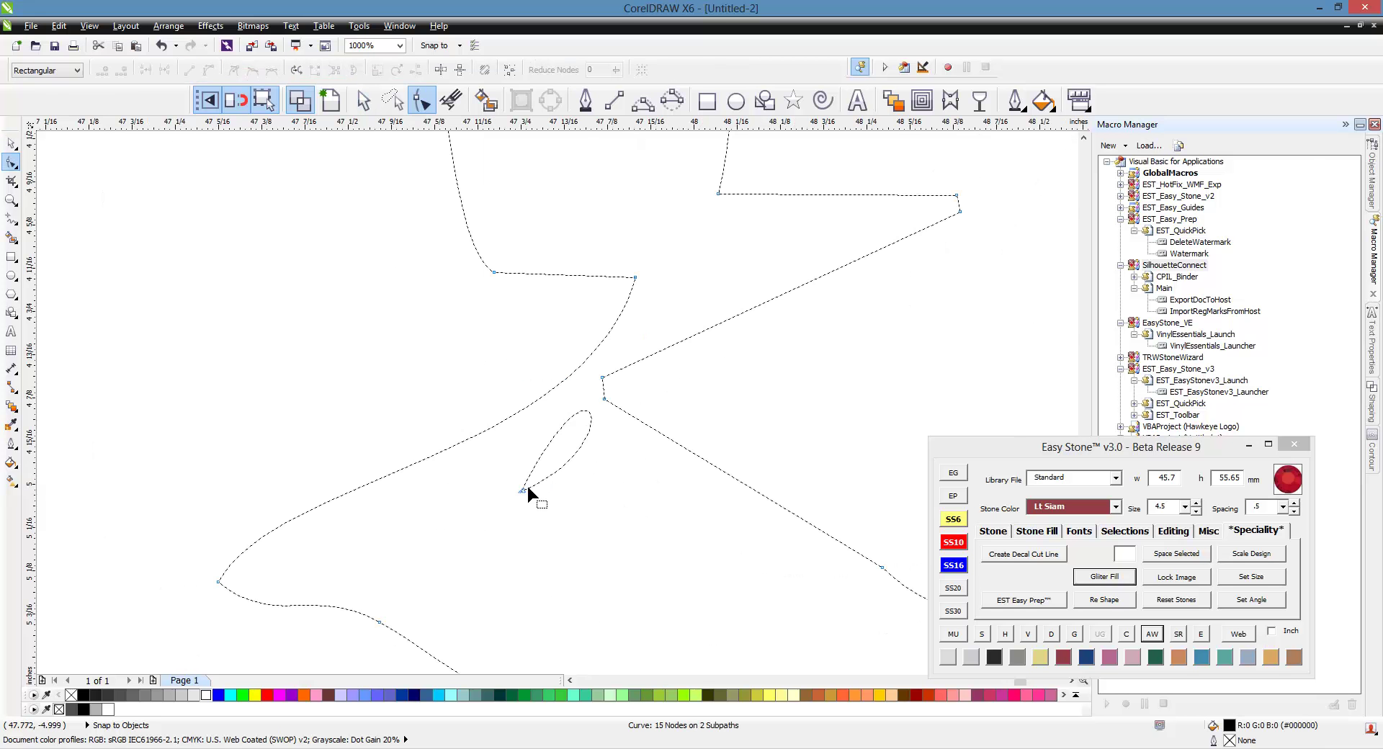
{"action": "left_click", "coordinate": [525, 490]}
{"action": "key", "text": "Delete"}
{"action": "scroll", "coordinate": [581, 386], "scroll_direction": "down", "scroll_amount": 6}
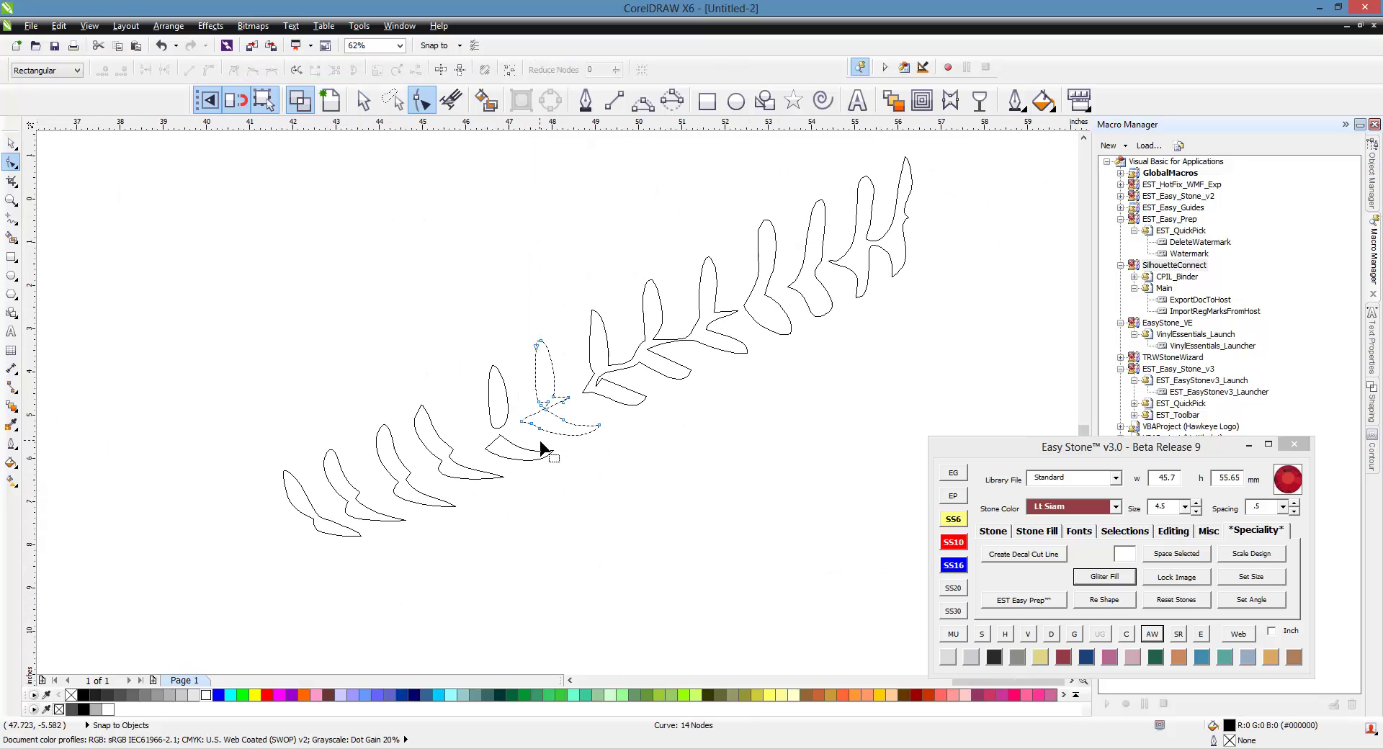
{"action": "scroll", "coordinate": [531, 520], "scroll_direction": "down", "scroll_amount": 1}
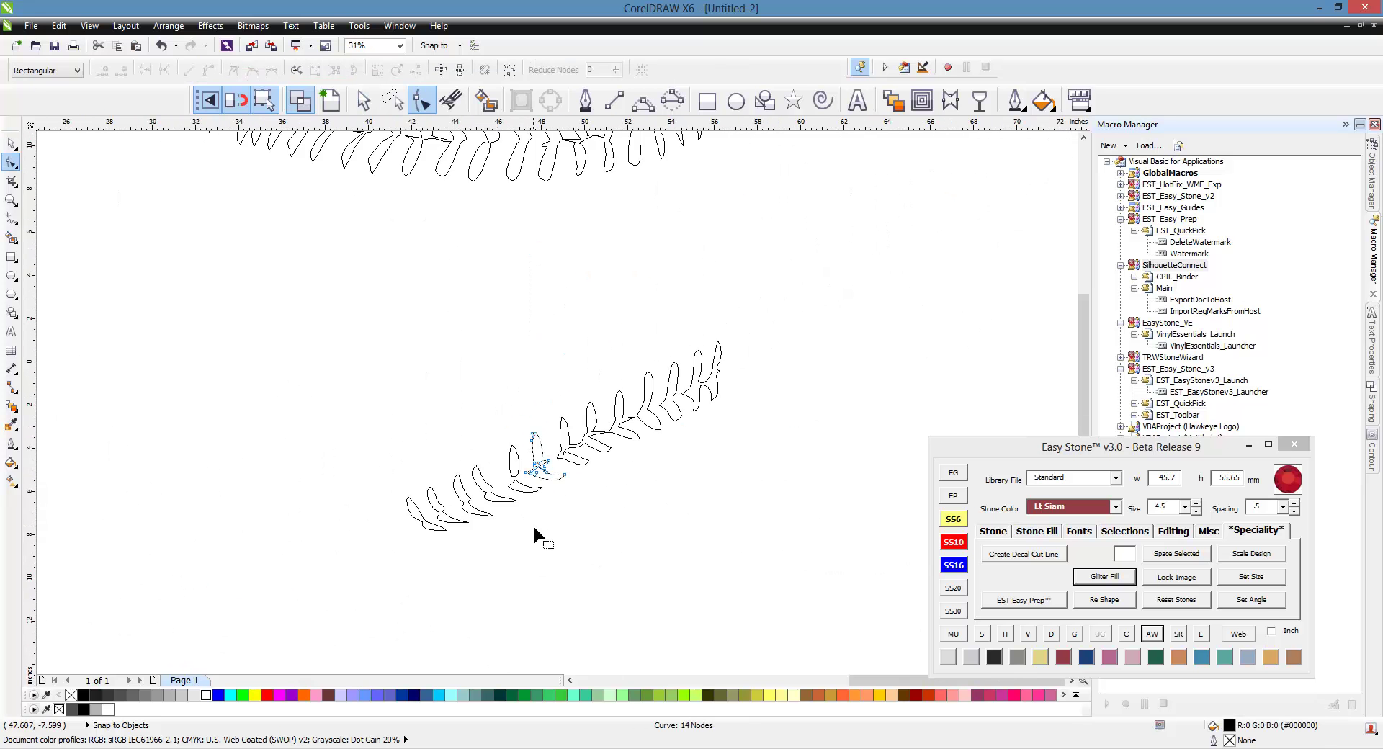
- Delete the small stray curve beside the upper row of stitches and the white background shapes above and between them
{"action": "scroll", "coordinate": [456, 308], "scroll_direction": "up", "scroll_amount": 2}
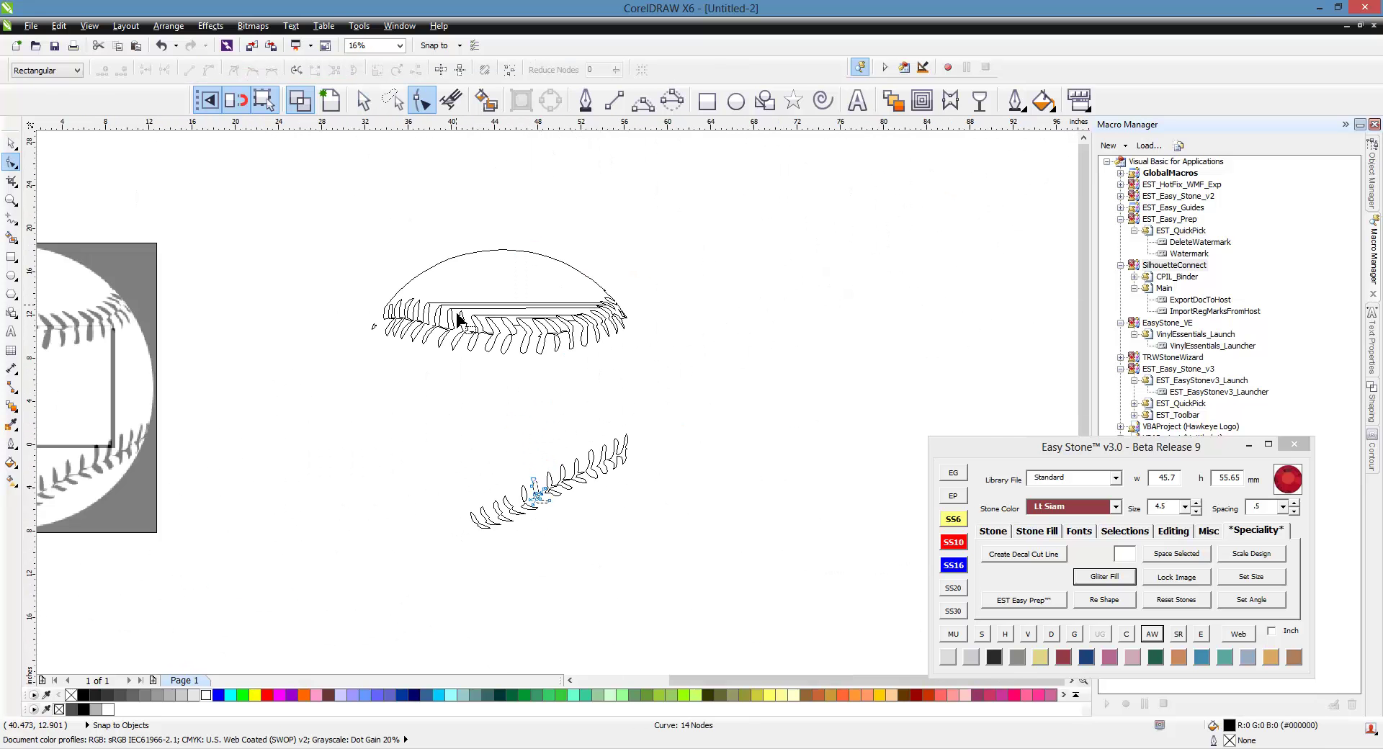
{"action": "left_click", "coordinate": [12, 144]}
{"action": "left_click", "coordinate": [162, 375]}
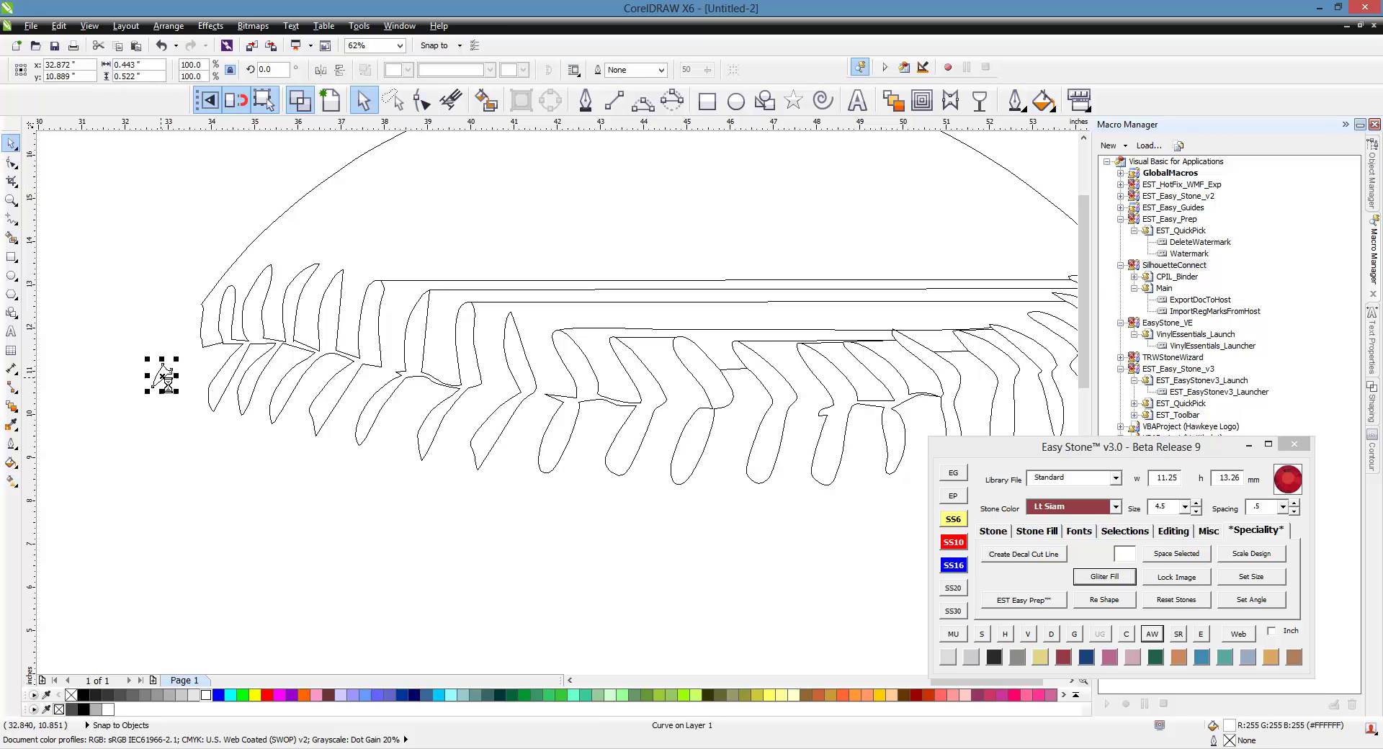
{"action": "left_click", "coordinate": [207, 311]}
{"action": "left_click", "coordinate": [210, 308]}
{"action": "key", "text": "Delete"}
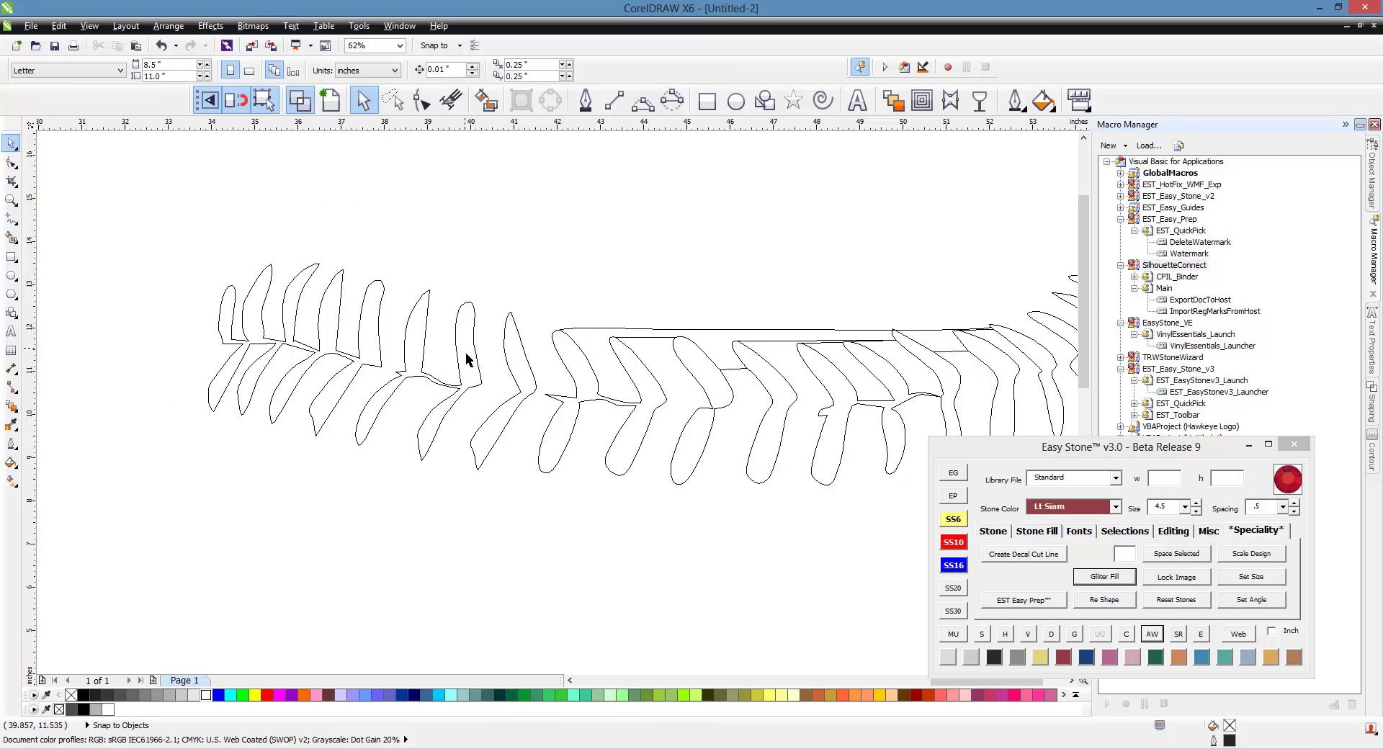
{"action": "left_click", "coordinate": [602, 351]}
{"action": "key", "text": "Delete"}
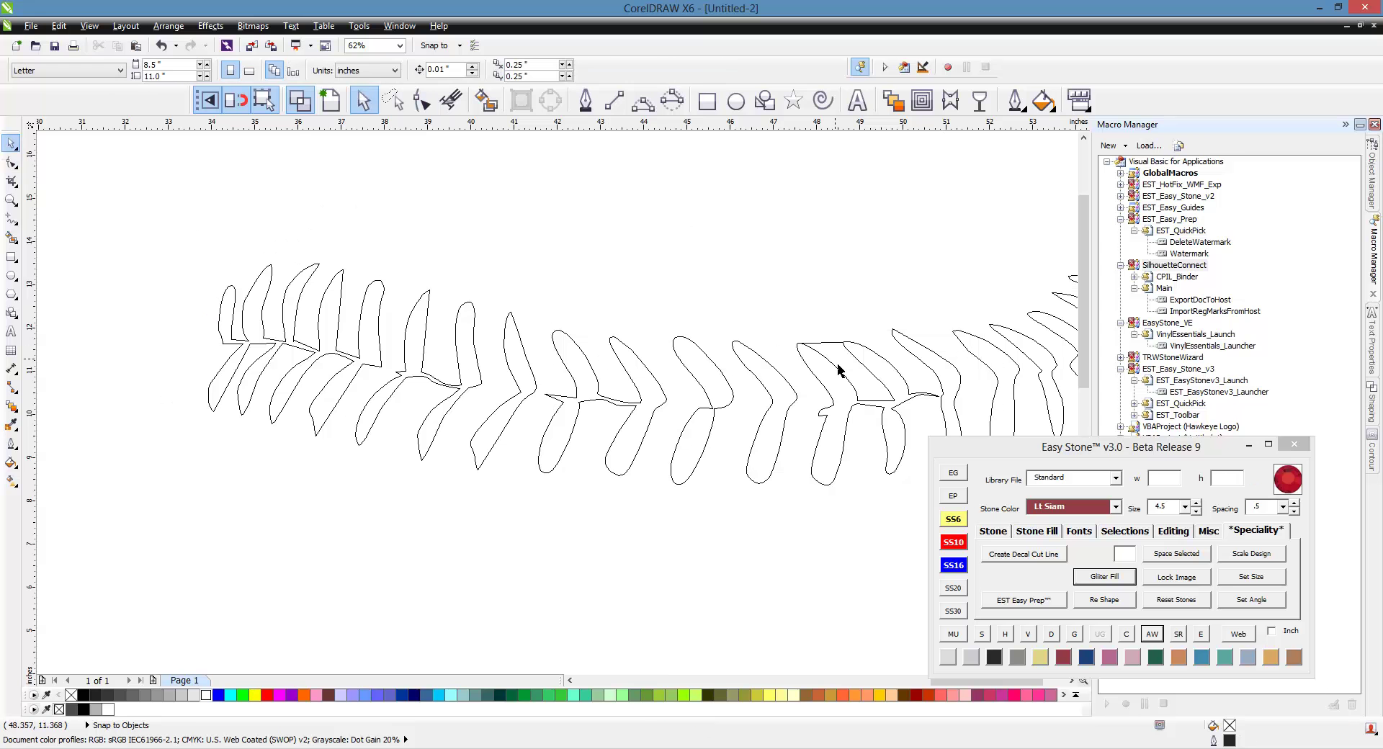
- Inspect the whole upper row of stitches closely for remaining filler shapes and badly traced outlines
{"action": "scroll", "coordinate": [478, 348], "scroll_direction": "down", "scroll_amount": 2}
{"action": "scroll", "coordinate": [608, 391], "scroll_direction": "up", "scroll_amount": 5}
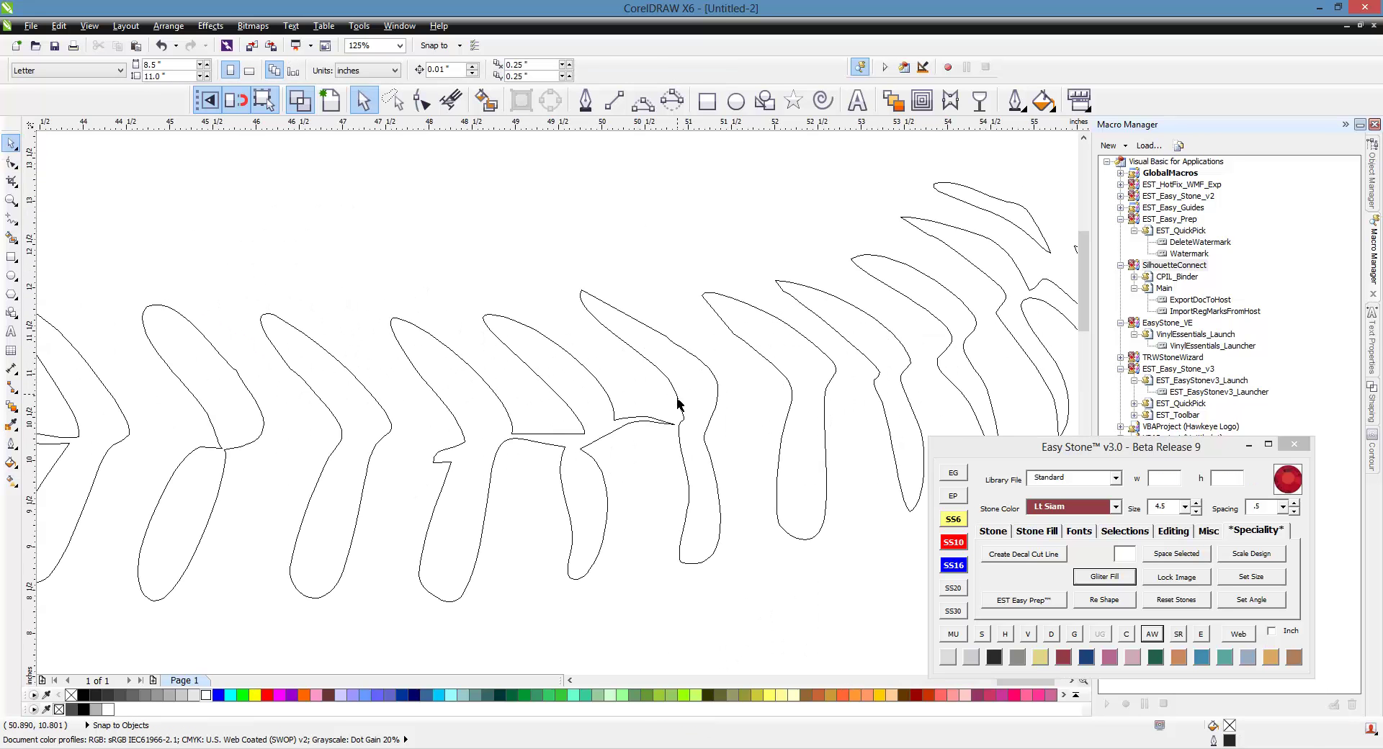
{"action": "scroll", "coordinate": [608, 348], "scroll_direction": "down", "scroll_amount": 1}
{"action": "scroll", "coordinate": [698, 311], "scroll_direction": "up", "scroll_amount": 3}
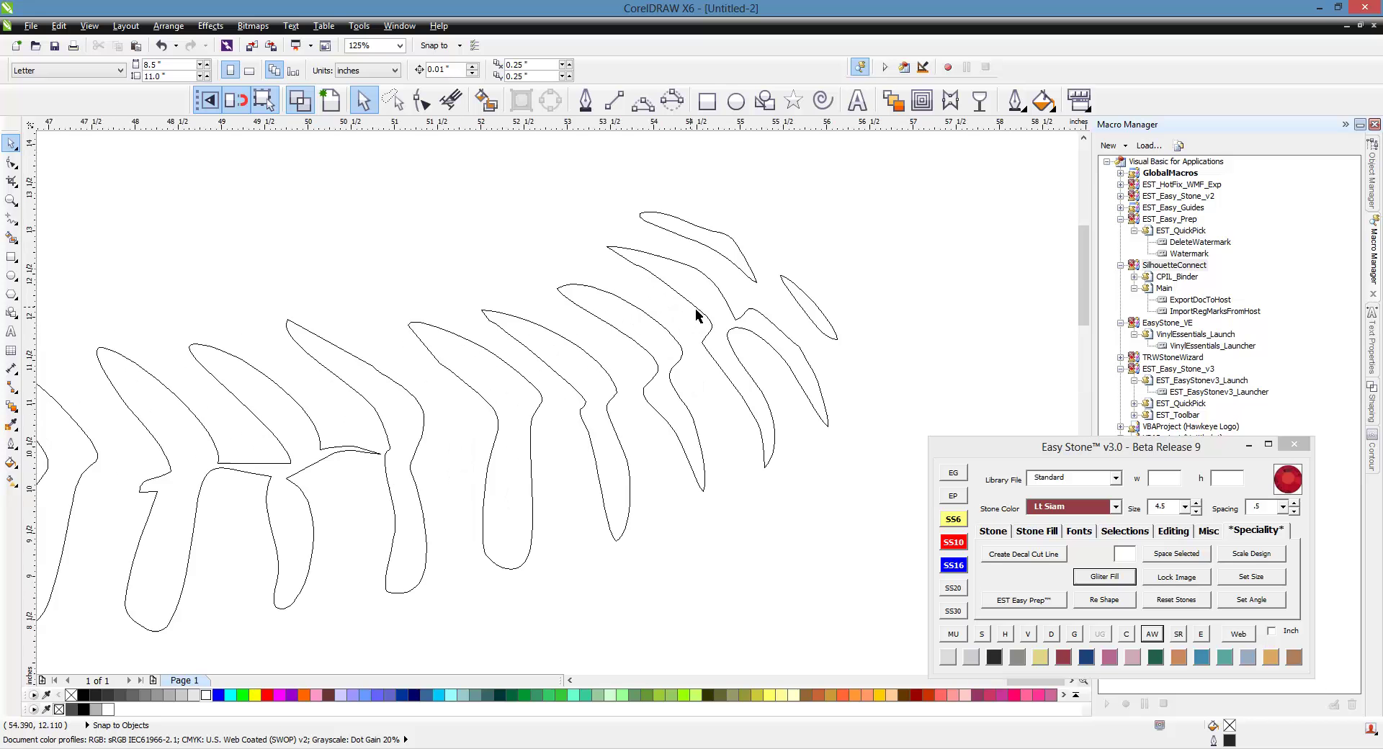
{"action": "scroll", "coordinate": [839, 295], "scroll_direction": "down", "scroll_amount": 3}
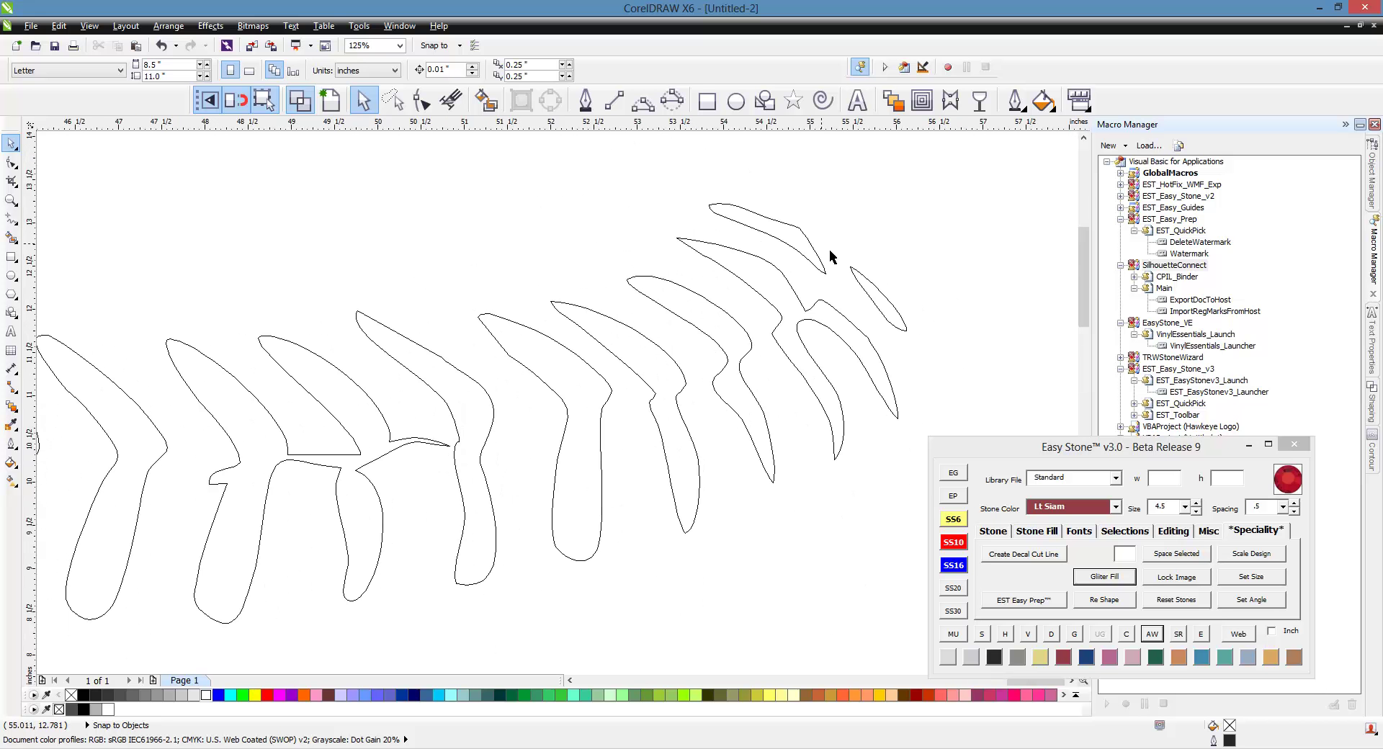
{"action": "scroll", "coordinate": [897, 324], "scroll_direction": "down", "scroll_amount": 1}
{"action": "scroll", "coordinate": [484, 358], "scroll_direction": "up", "scroll_amount": 2}
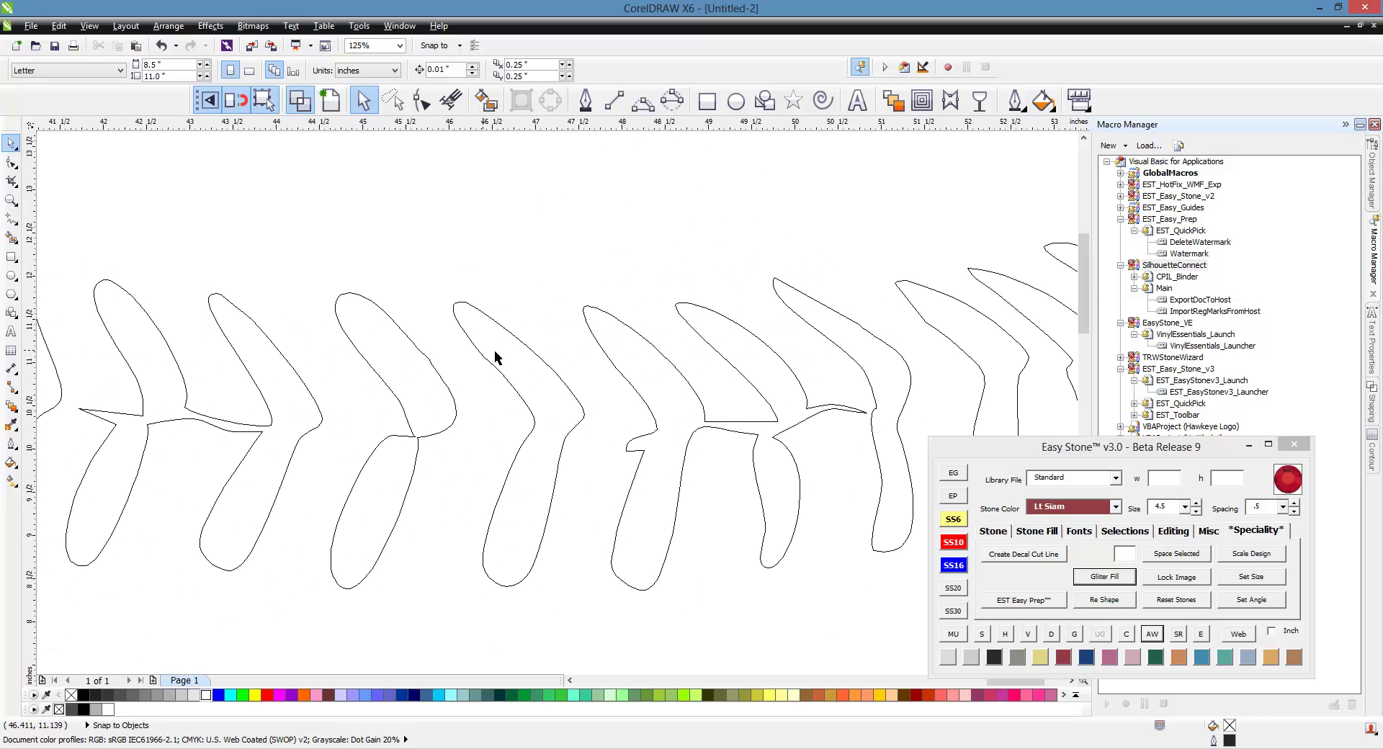
{"action": "scroll", "coordinate": [659, 349], "scroll_direction": "down", "scroll_amount": 2}
{"action": "scroll", "coordinate": [277, 346], "scroll_direction": "up", "scroll_amount": 2}
{"action": "scroll", "coordinate": [253, 338], "scroll_direction": "up", "scroll_amount": 2}
{"action": "scroll", "coordinate": [627, 397], "scroll_direction": "down", "scroll_amount": 2}
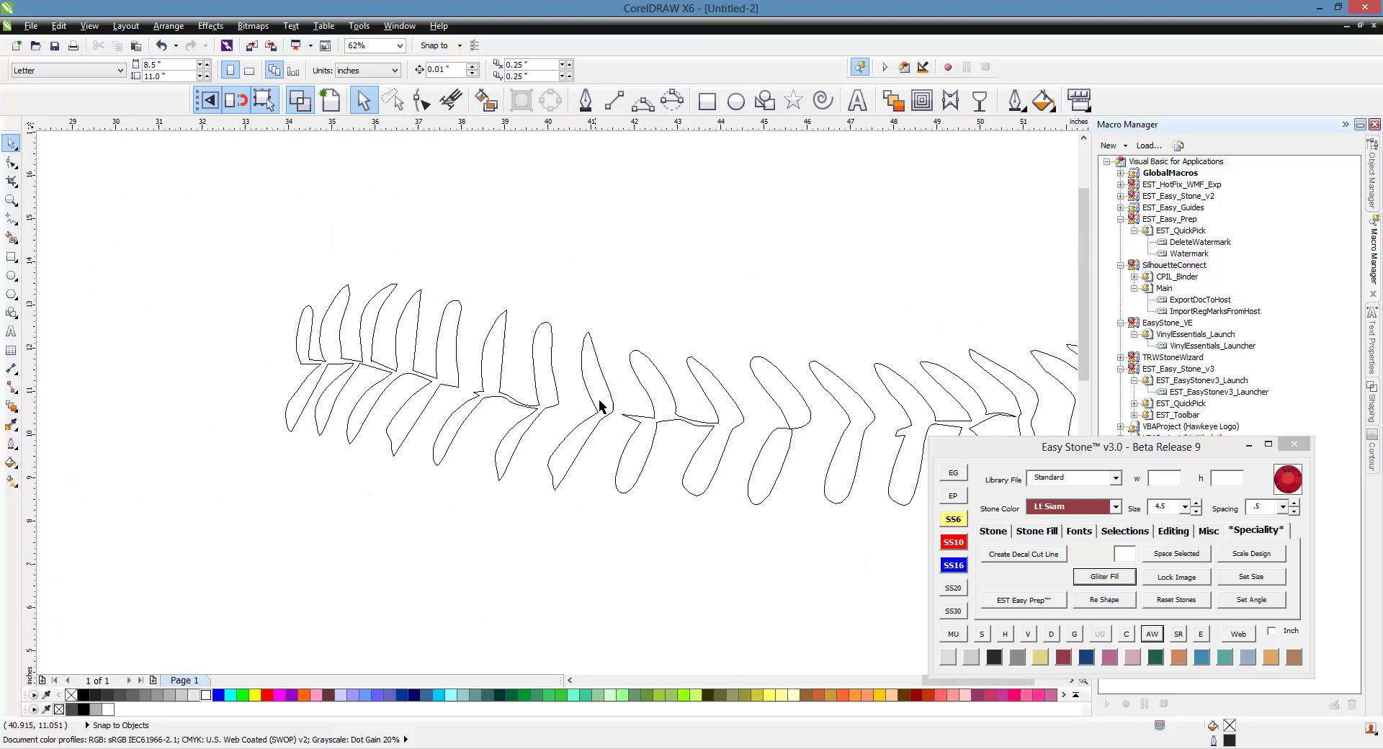
- Check the stitch tips and the joins along the upper row for remaining tracing flaws
{"action": "scroll", "coordinate": [411, 343], "scroll_direction": "up", "scroll_amount": 2}
{"action": "scroll", "coordinate": [415, 261], "scroll_direction": "up", "scroll_amount": 1}
{"action": "scroll", "coordinate": [534, 240], "scroll_direction": "up", "scroll_amount": 1}
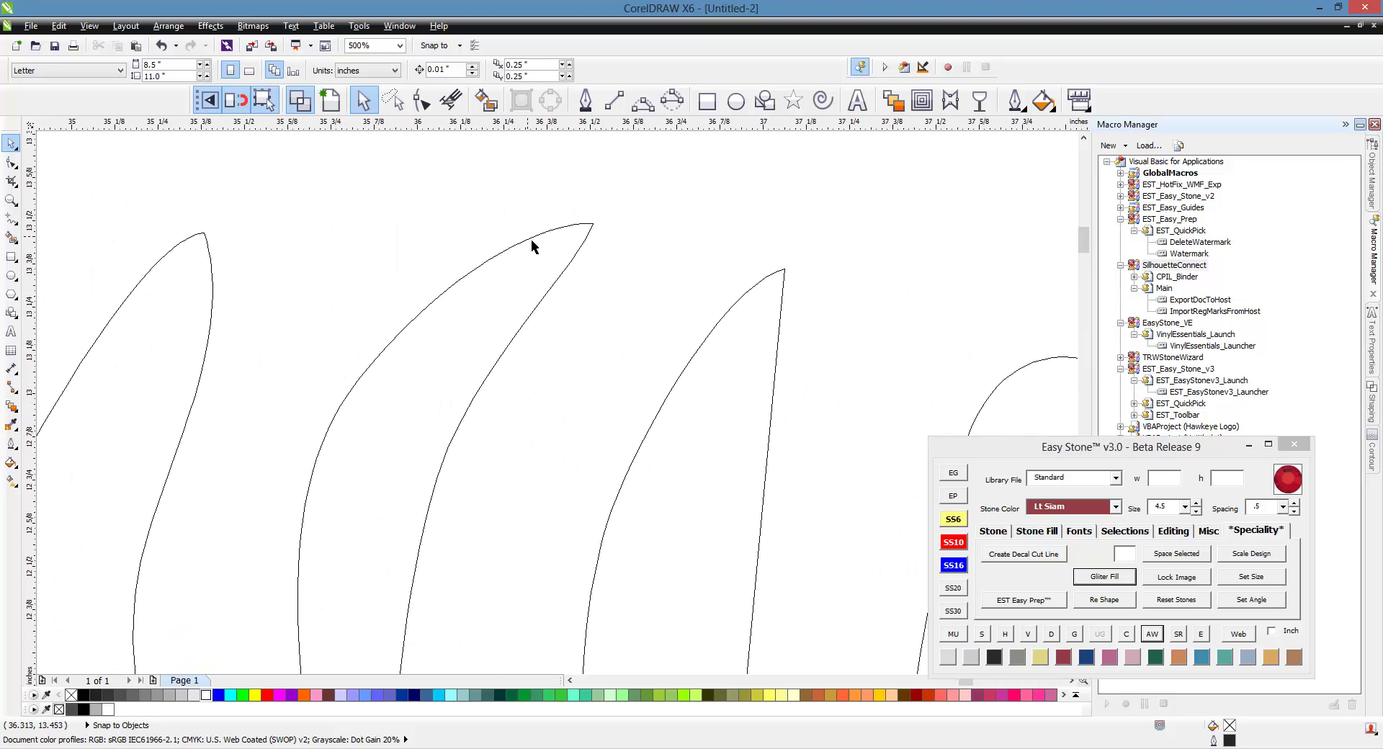
{"action": "scroll", "coordinate": [587, 226], "scroll_direction": "up", "scroll_amount": 1}
{"action": "scroll", "coordinate": [599, 228], "scroll_direction": "up", "scroll_amount": 1}
{"action": "scroll", "coordinate": [611, 251], "scroll_direction": "up", "scroll_amount": 1}
{"action": "scroll", "coordinate": [623, 241], "scroll_direction": "down", "scroll_amount": 2}
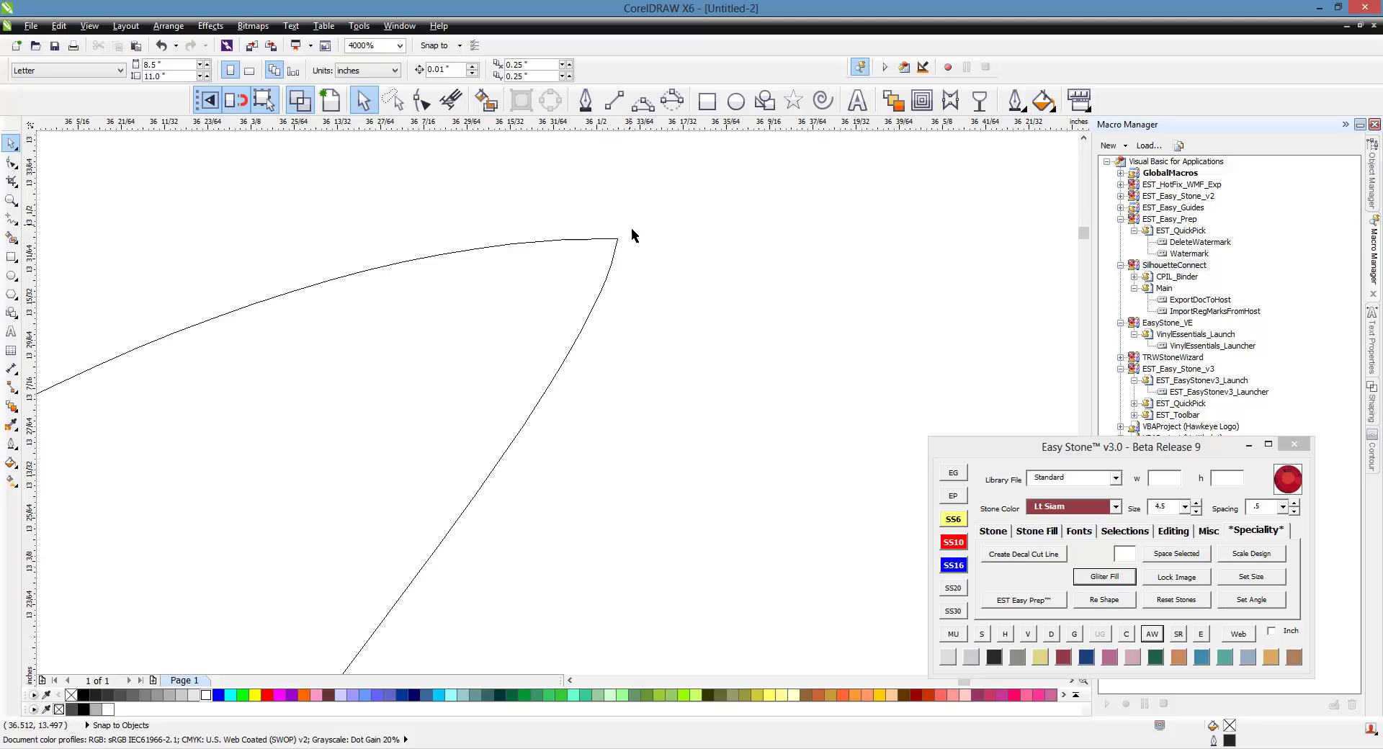
{"action": "scroll", "coordinate": [628, 256], "scroll_direction": "down", "scroll_amount": 1}
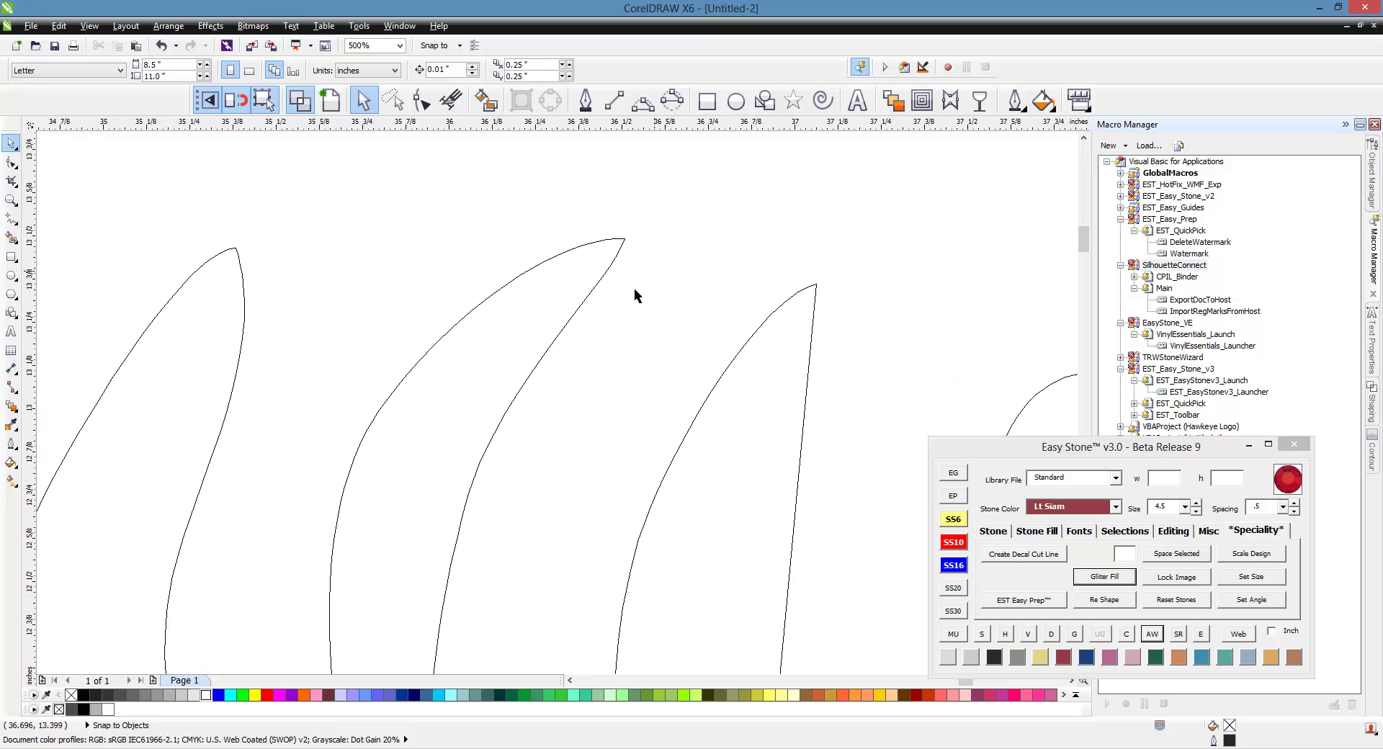
{"action": "scroll", "coordinate": [612, 297], "scroll_direction": "down", "scroll_amount": 1}
{"action": "scroll", "coordinate": [355, 488], "scroll_direction": "down", "scroll_amount": 1}
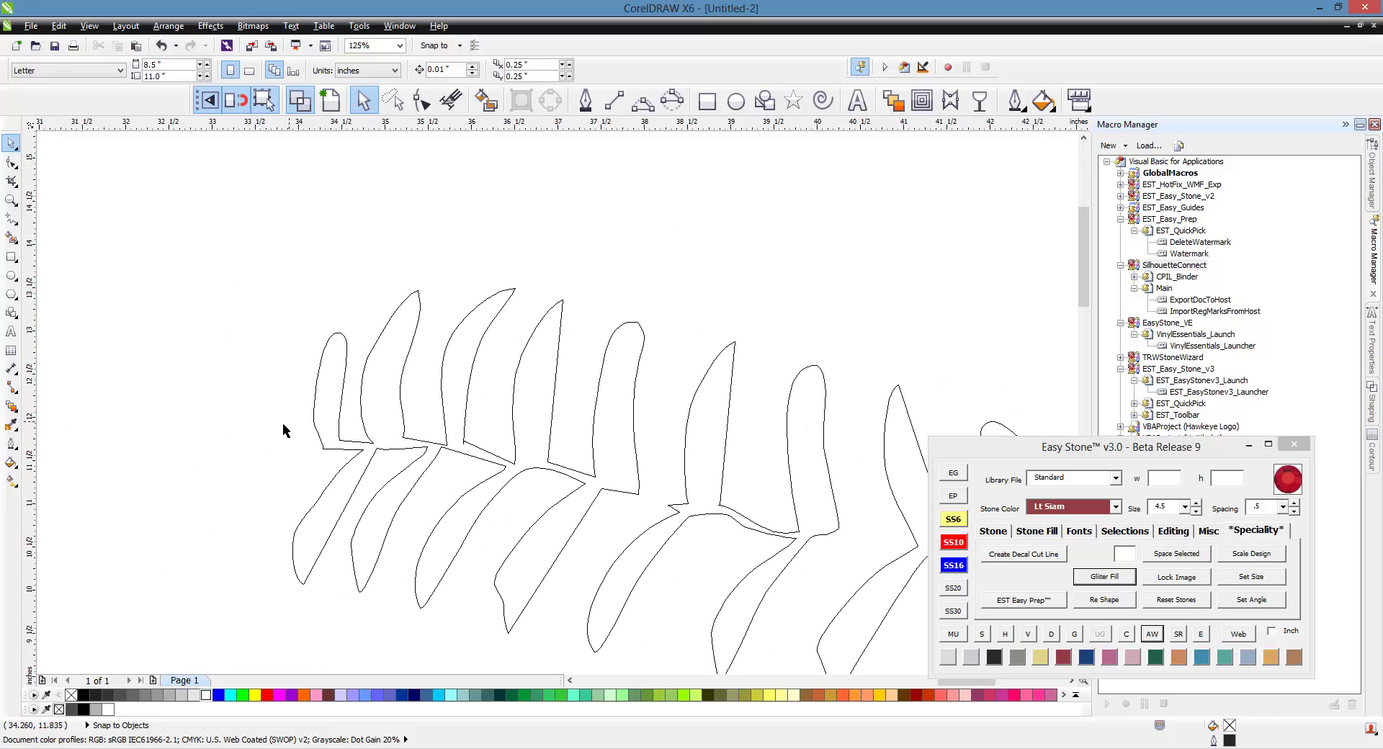
{"action": "scroll", "coordinate": [270, 425], "scroll_direction": "down", "scroll_amount": 1}
{"action": "scroll", "coordinate": [355, 477], "scroll_direction": "down", "scroll_amount": 1}
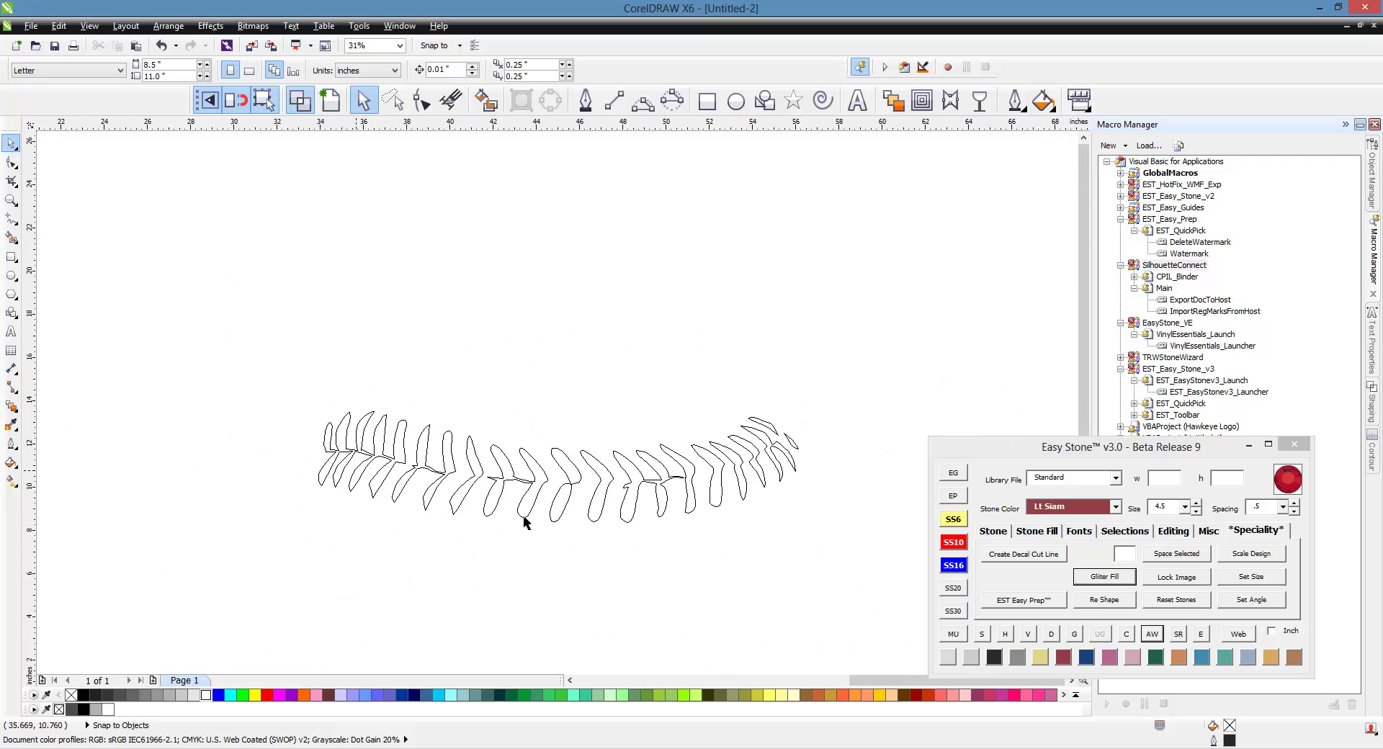
{"action": "scroll", "coordinate": [612, 468], "scroll_direction": "up", "scroll_amount": 1}
{"action": "scroll", "coordinate": [623, 455], "scroll_direction": "up", "scroll_amount": 1}
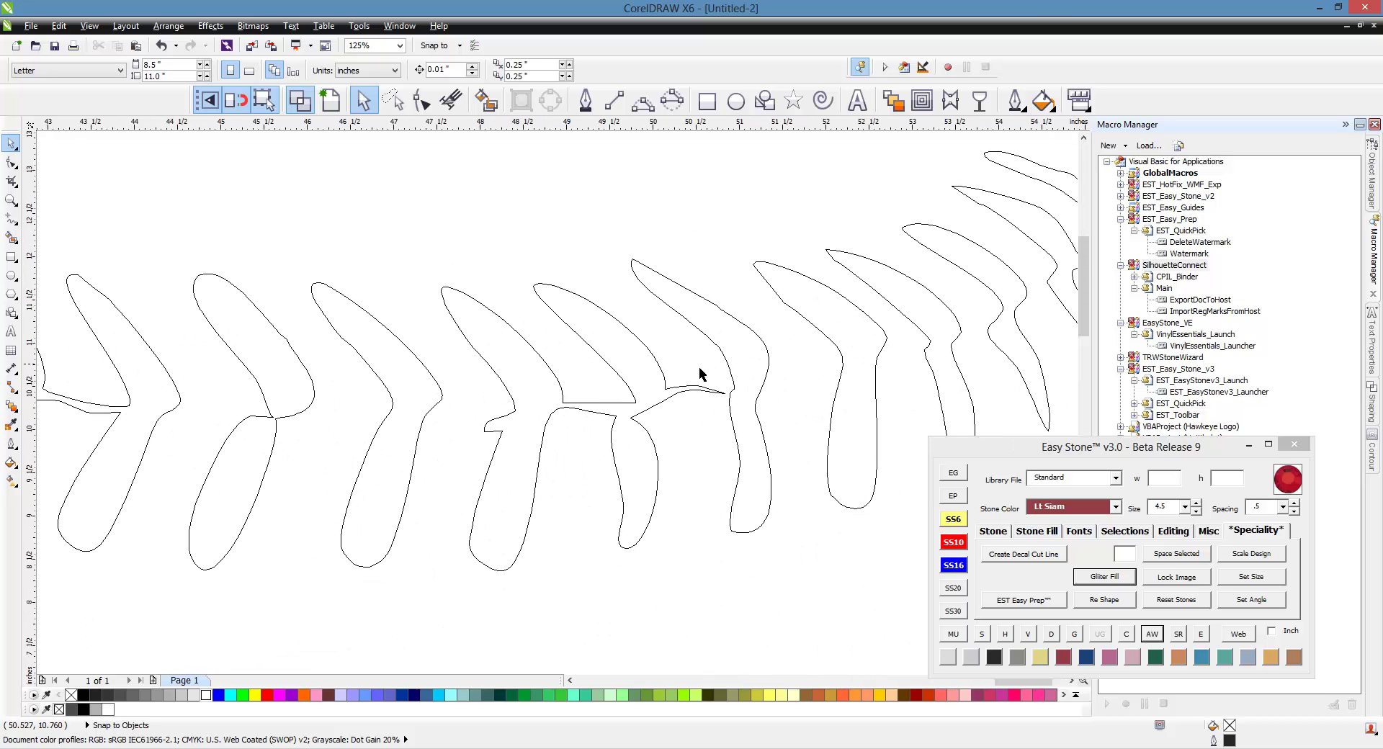
{"action": "scroll", "coordinate": [699, 374], "scroll_direction": "down", "scroll_amount": 3}
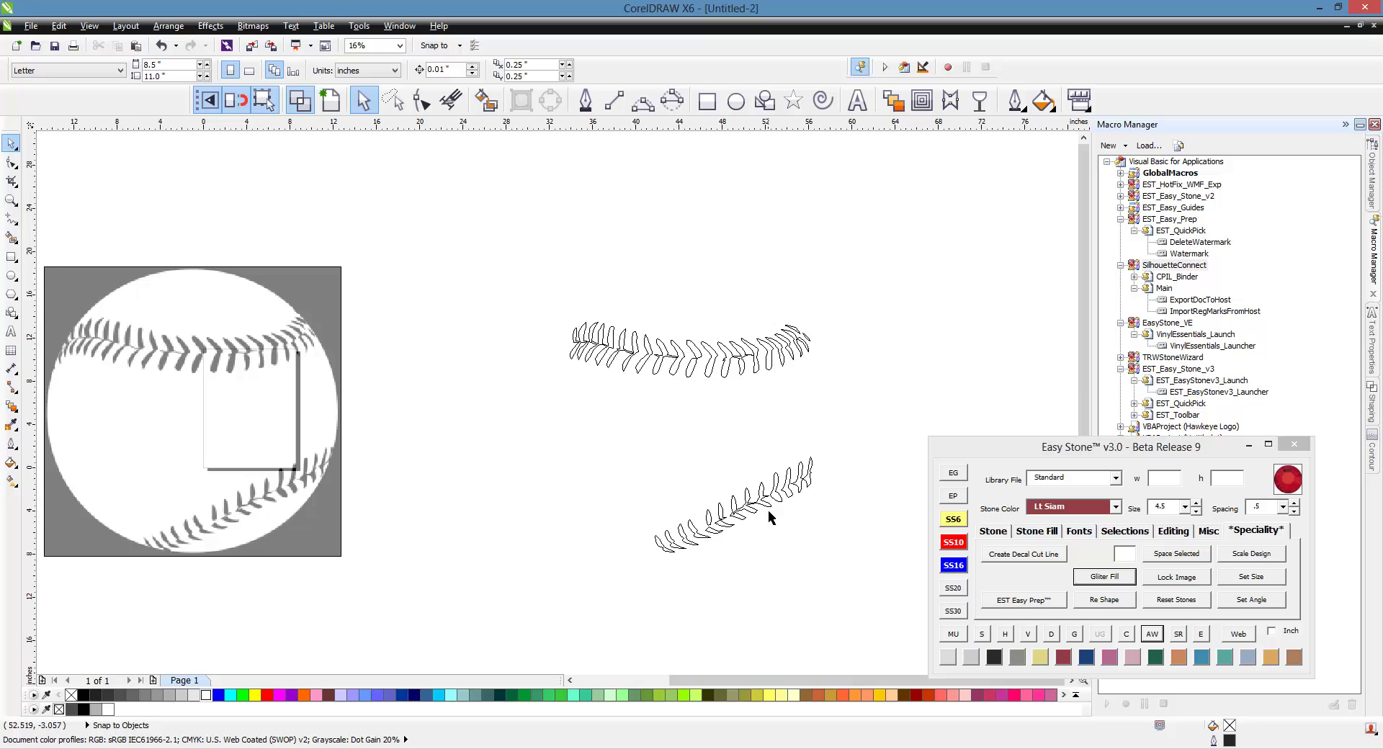
- Remove the narrow pointed notch beside the middle stitch of the lower row by editing its node with the Shape tool
{"action": "scroll", "coordinate": [769, 516], "scroll_direction": "up", "scroll_amount": 3}
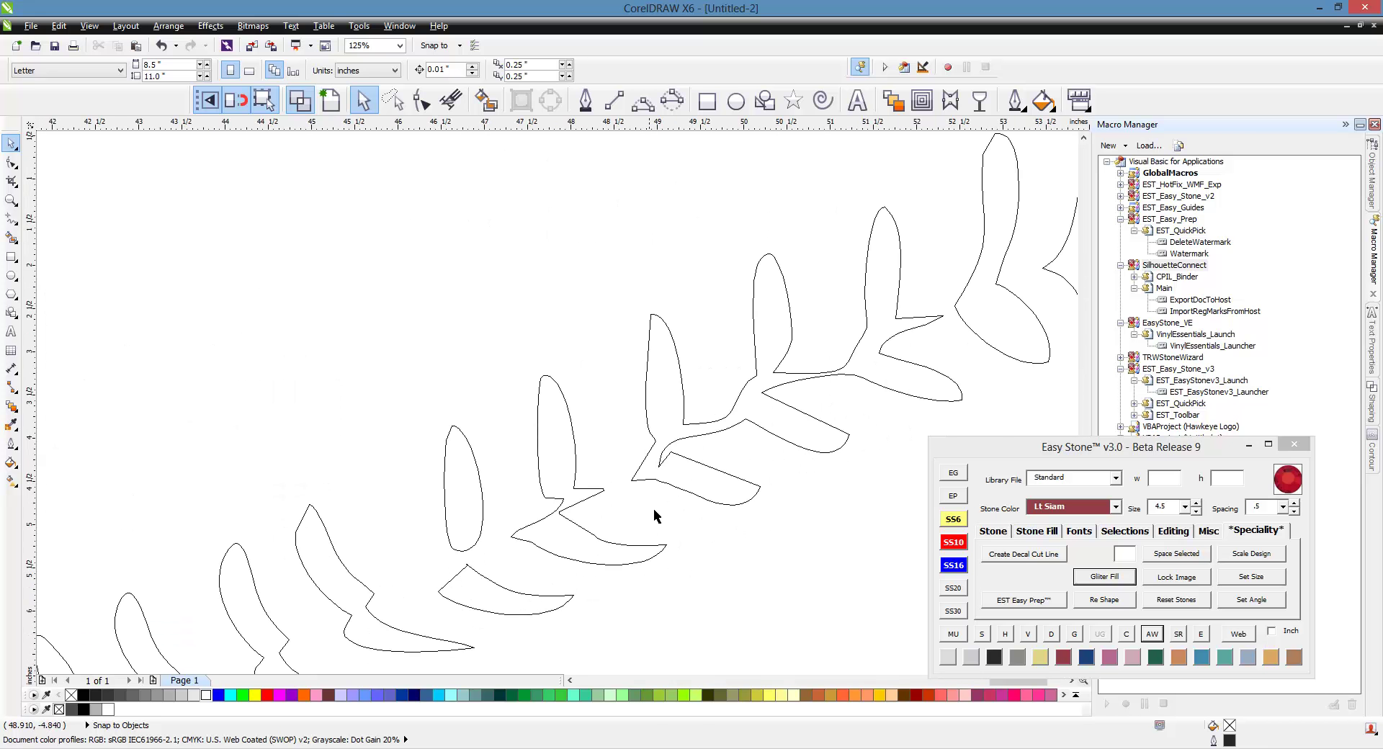
{"action": "scroll", "coordinate": [648, 516], "scroll_direction": "up", "scroll_amount": 2}
{"action": "left_click", "coordinate": [581, 487]}
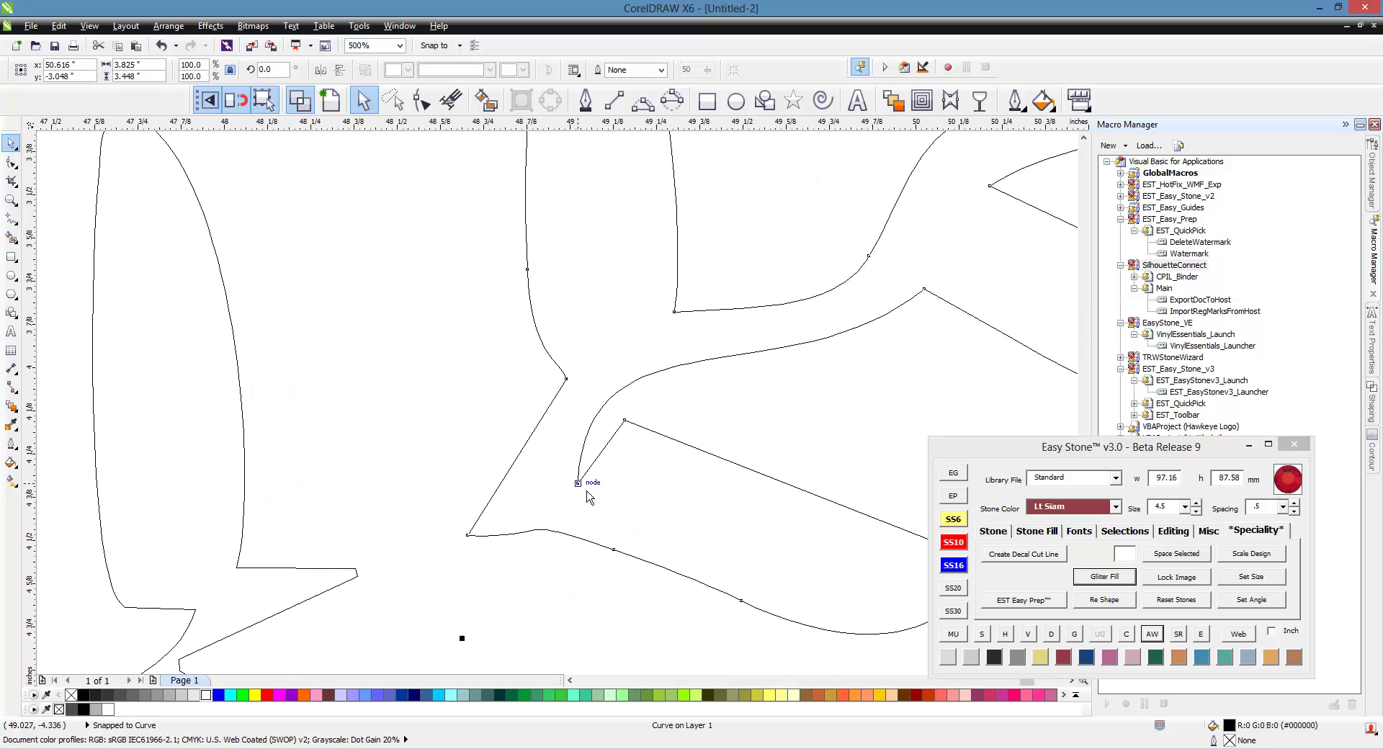
{"action": "key", "text": "F10"}
{"action": "left_click_drag", "start_coordinate": [578, 482], "coordinate": [621, 422]}
{"action": "left_click_drag", "start_coordinate": [632, 245], "coordinate": [722, 334]}
{"action": "left_click", "coordinate": [12, 143]}
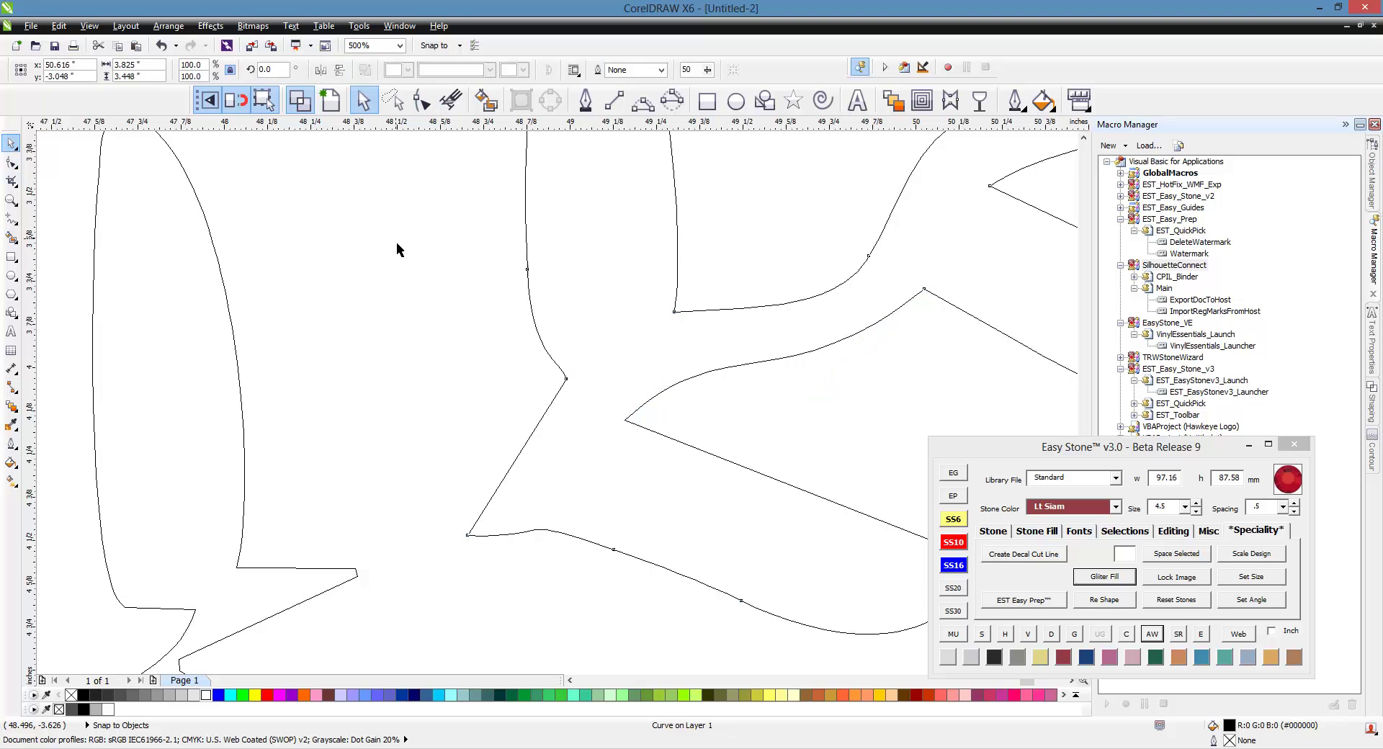
{"action": "left_click", "coordinate": [396, 245]}
- Switch the drawing from wireframe to the filled display and bring all artwork into view
{"action": "key", "text": "F4"}
{"action": "left_click", "coordinate": [330, 101]}
{"action": "scroll", "coordinate": [745, 366], "scroll_direction": "down", "scroll_amount": 5}
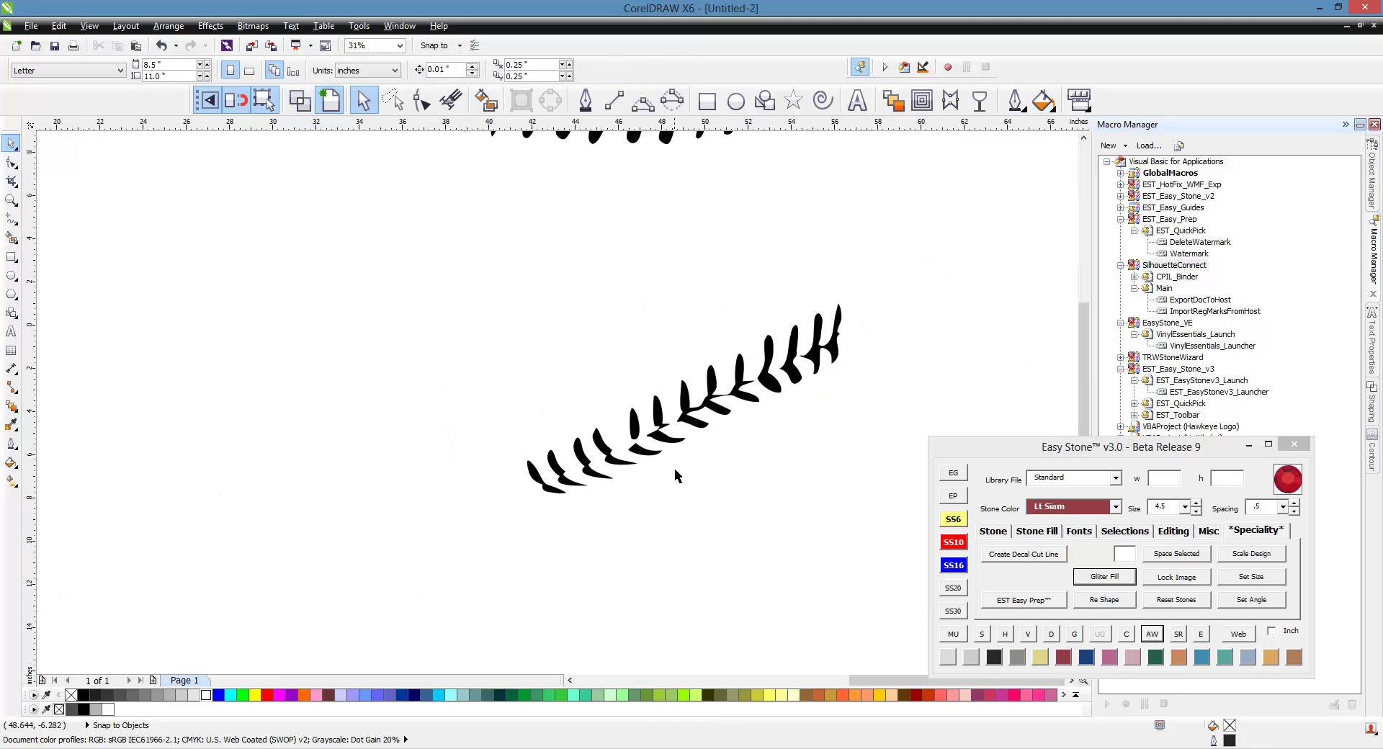
{"action": "scroll", "coordinate": [654, 389], "scroll_direction": "down", "scroll_amount": 4}
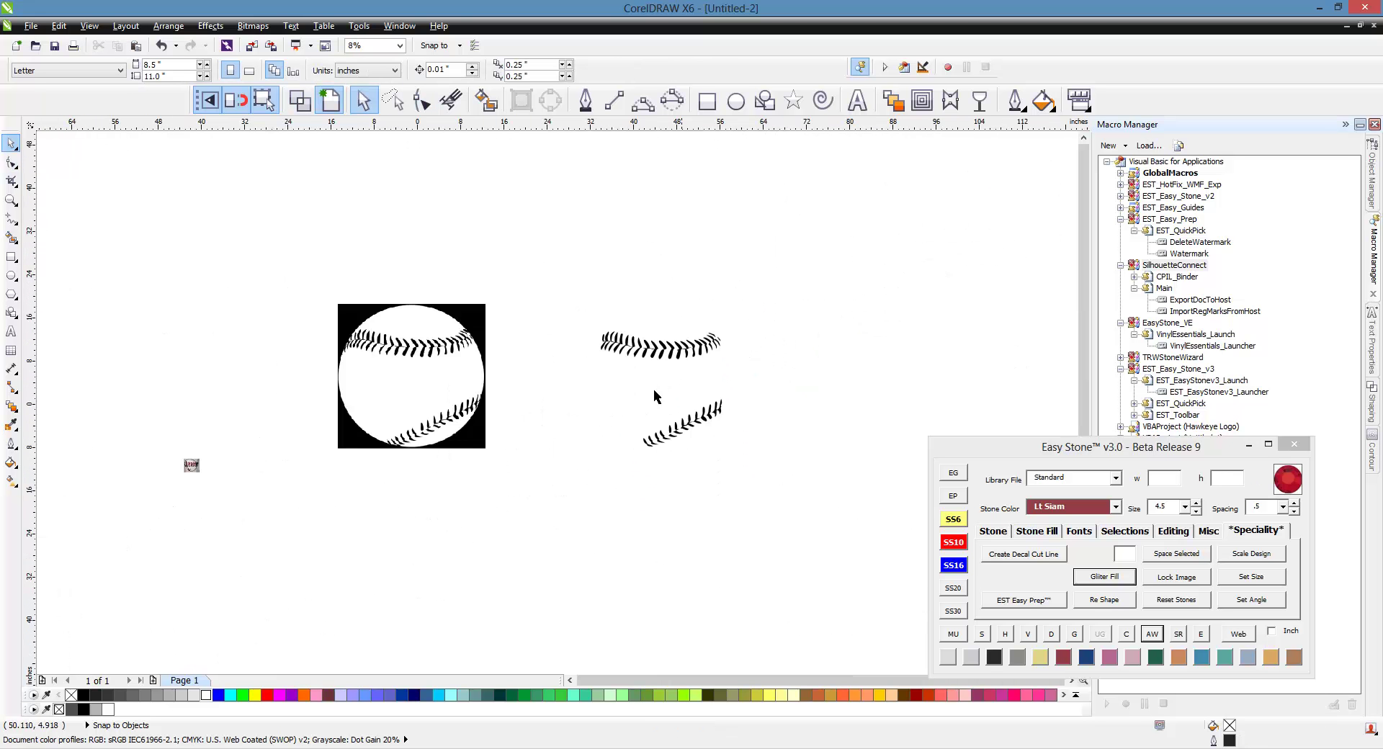
- Move the small PATRIOT shirt photo below the baseball image and enlarge it to about 35 by 29.7 inches
{"action": "left_click_drag", "start_coordinate": [245, 441], "coordinate": [923, 267]}
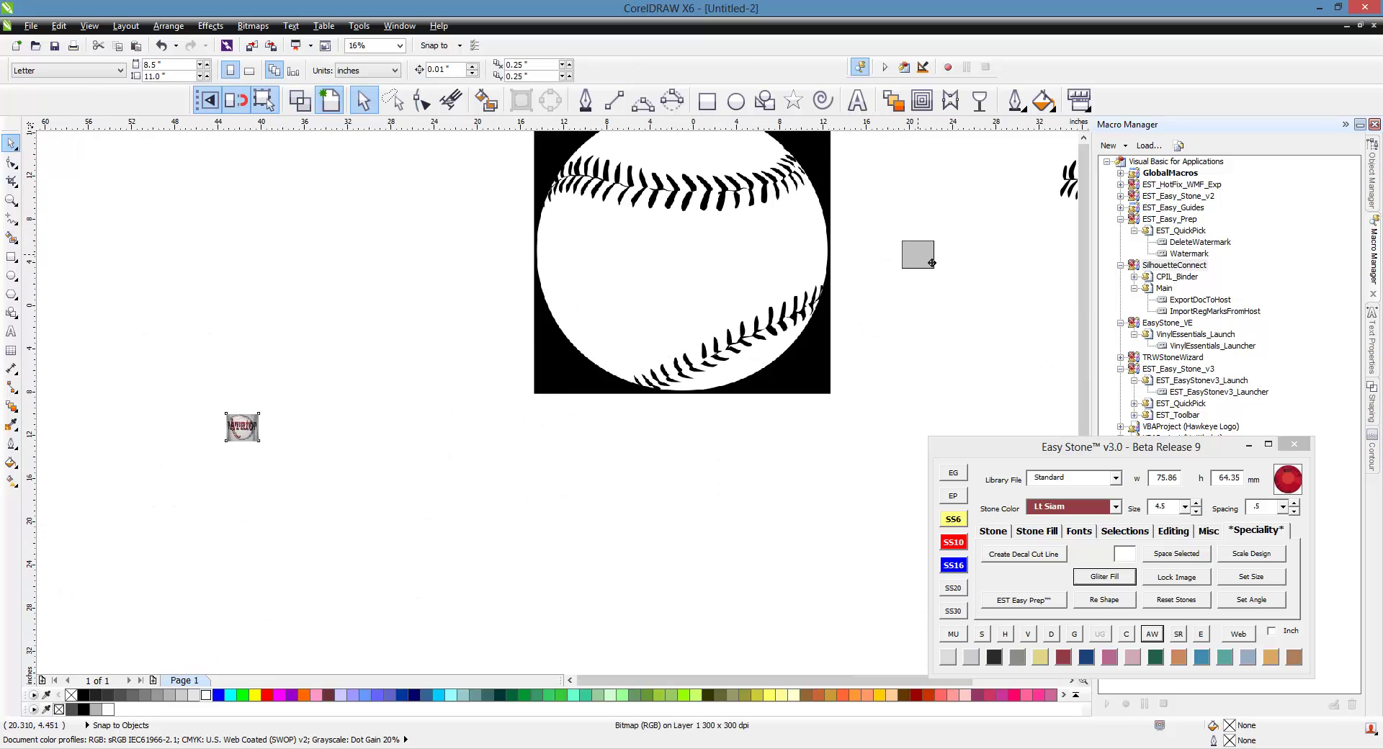
{"action": "scroll", "coordinate": [390, 230], "scroll_direction": "down", "scroll_amount": 2}
{"action": "left_click_drag", "start_coordinate": [625, 255], "coordinate": [454, 451]}
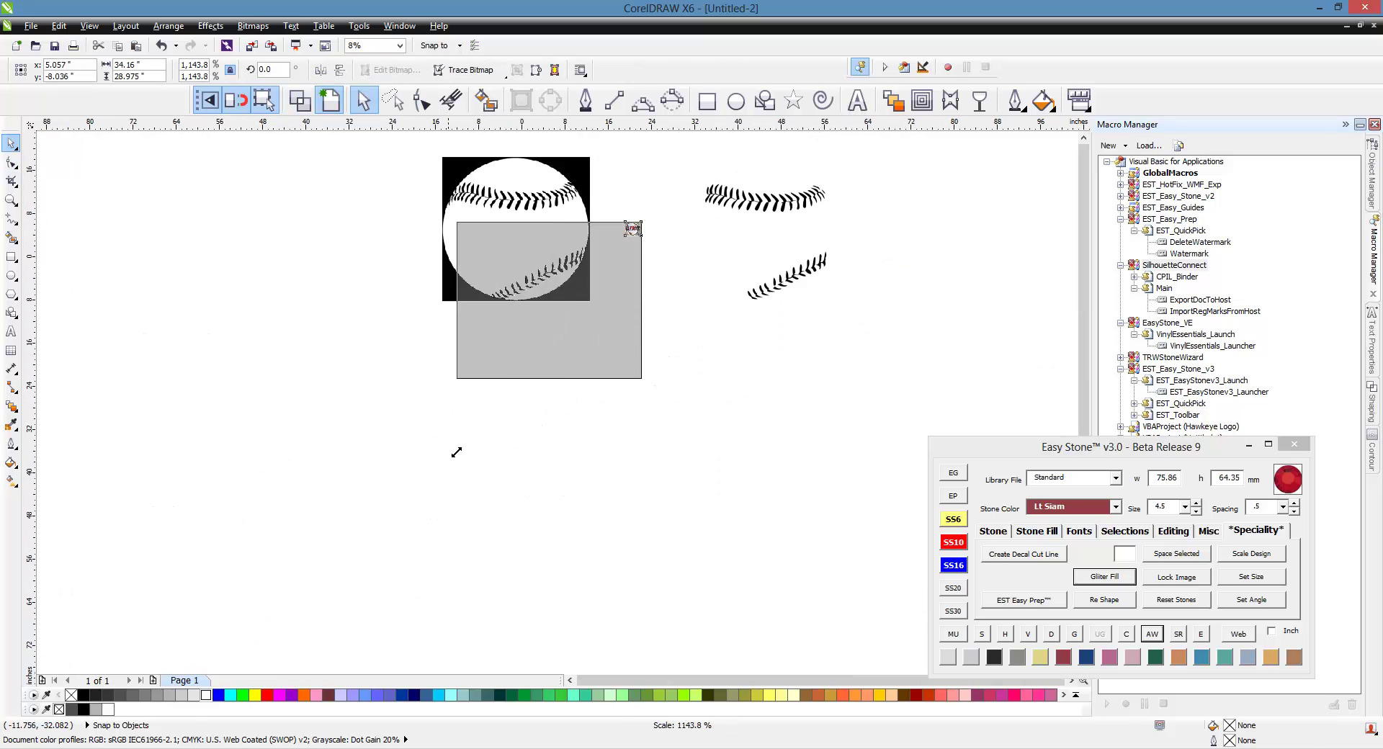
{"action": "left_click_drag", "start_coordinate": [620, 331], "coordinate": [707, 405]}
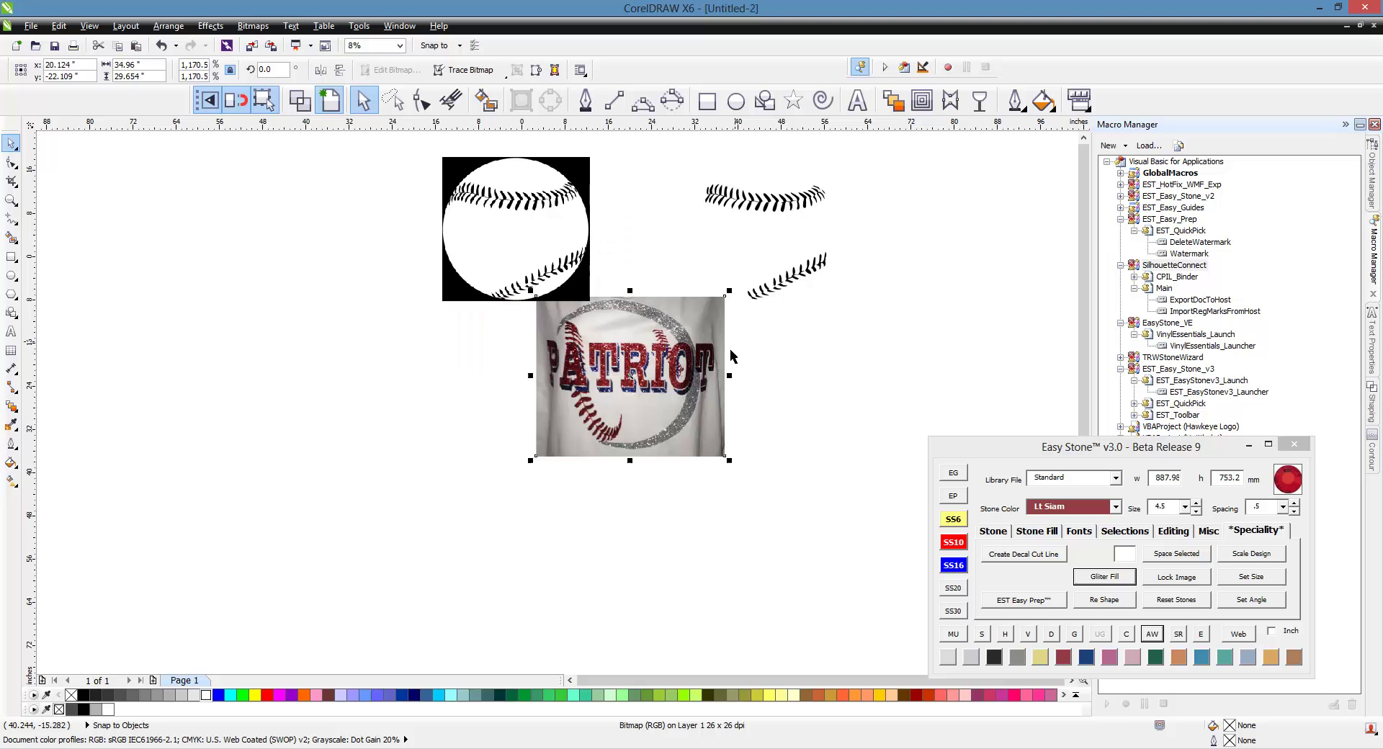
{"action": "scroll", "coordinate": [660, 317], "scroll_direction": "up", "scroll_amount": 2}
{"action": "scroll", "coordinate": [501, 385], "scroll_direction": "down", "scroll_amount": 2}
{"action": "left_click", "coordinate": [757, 165]}
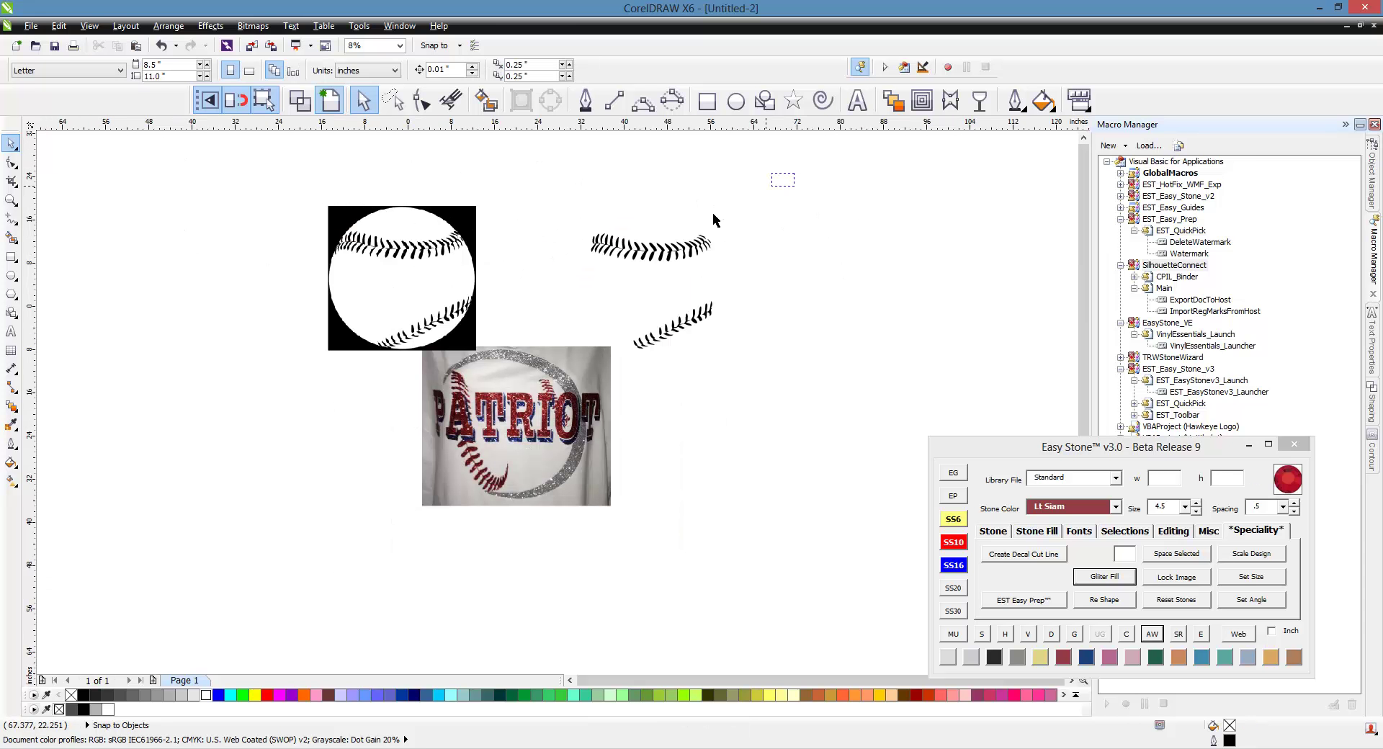
- Rotate both stitch rows together by 108.6° to match the shirt photo and place them in the empty area to its right
{"action": "left_click_drag", "start_coordinate": [713, 218], "coordinate": [558, 393]}
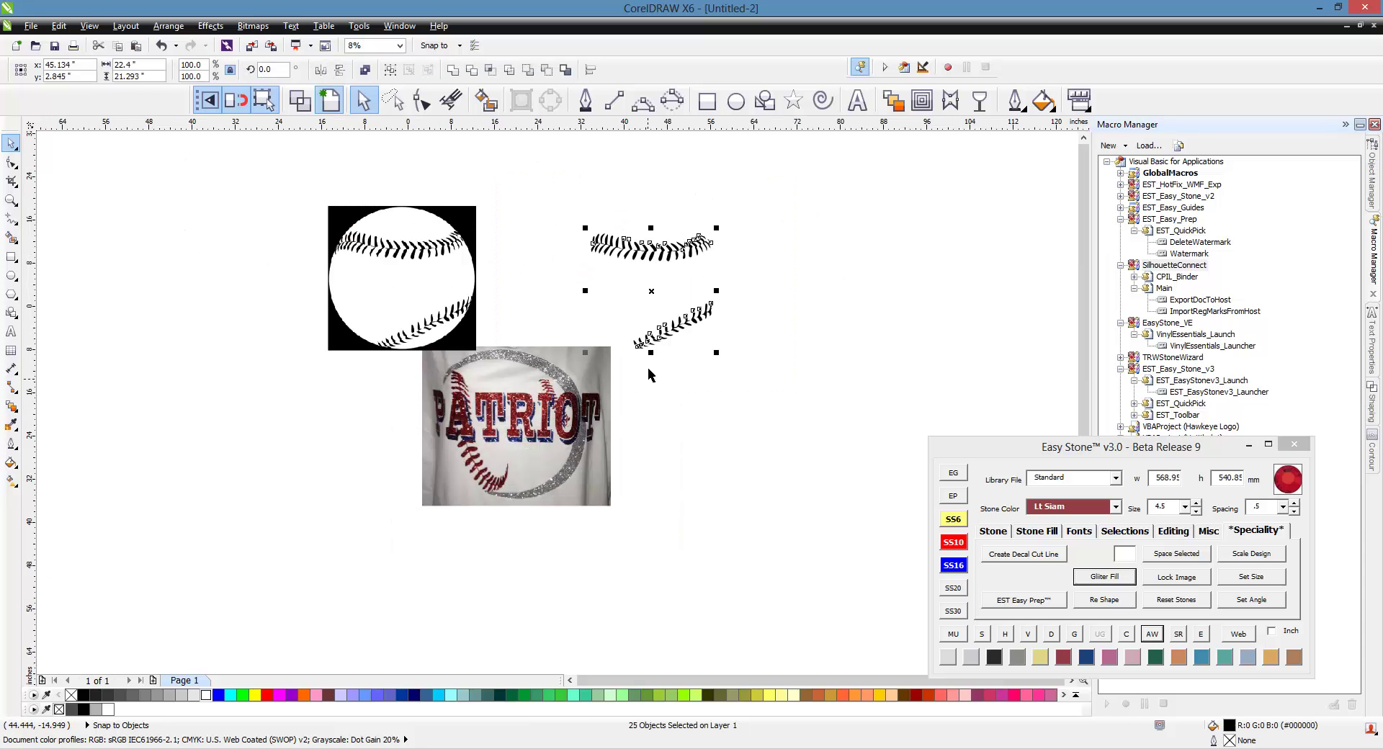
{"action": "left_click", "coordinate": [660, 302]}
{"action": "left_click_drag", "start_coordinate": [730, 367], "coordinate": [577, 369]}
{"action": "left_click", "coordinate": [650, 325]}
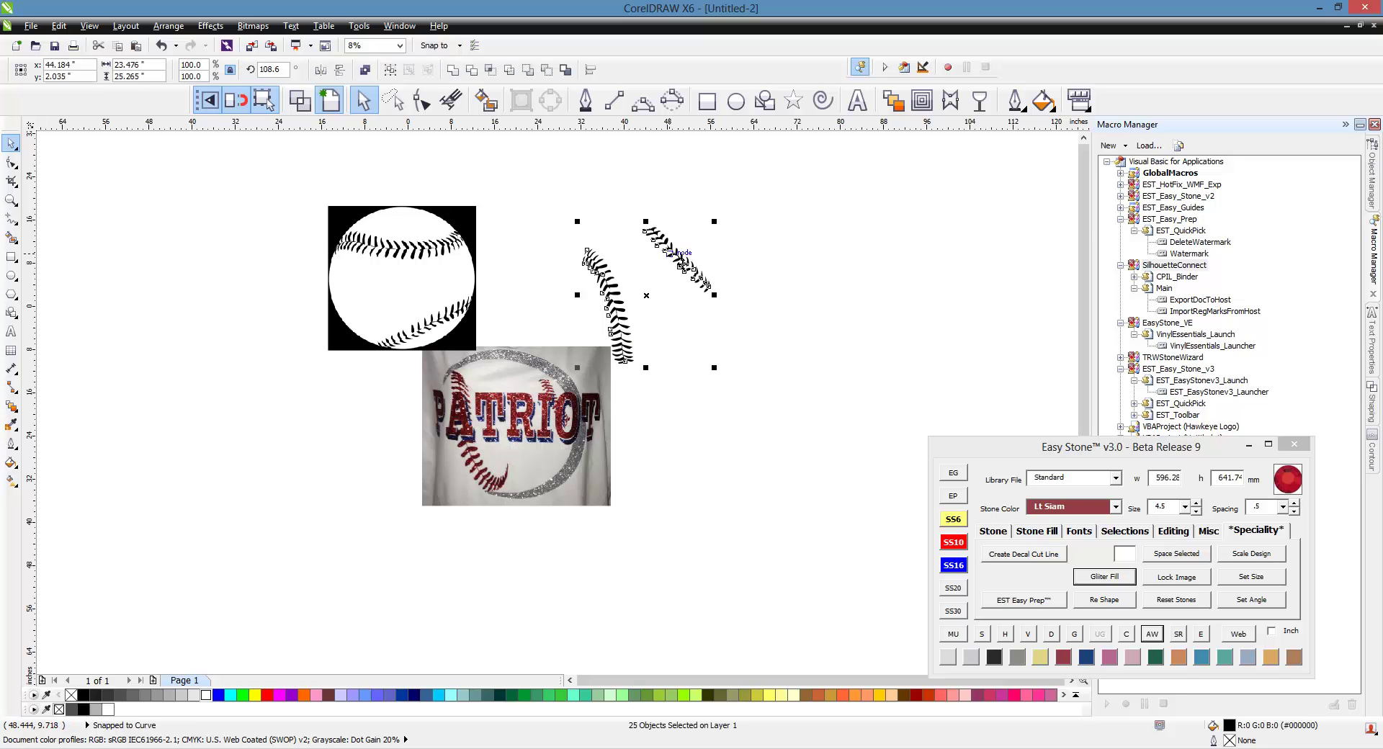
{"action": "left_click_drag", "start_coordinate": [681, 255], "coordinate": [827, 322]}
{"action": "left_click", "coordinate": [887, 329]}
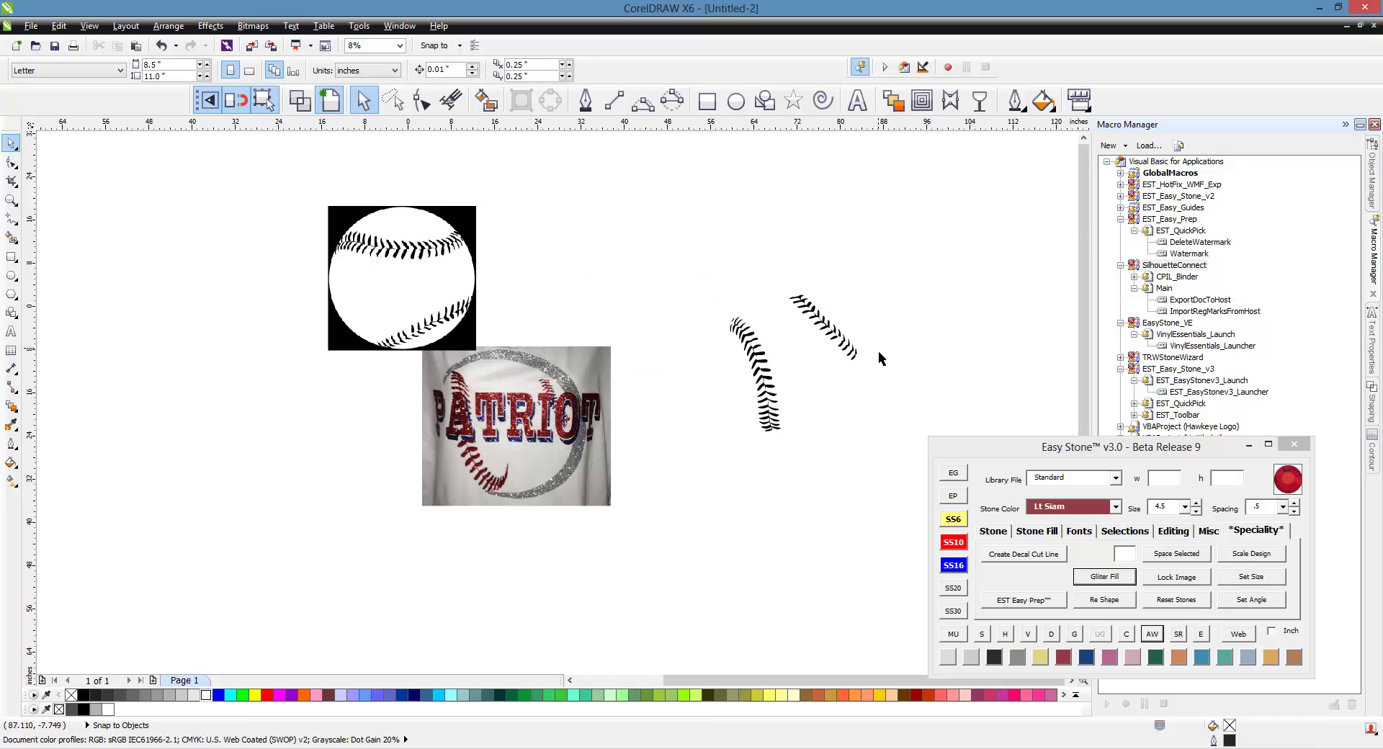
- Examine the long rotated stitch row closely, especially the thin joins between its stitches
{"action": "scroll", "coordinate": [878, 356], "scroll_direction": "up", "scroll_amount": 1}
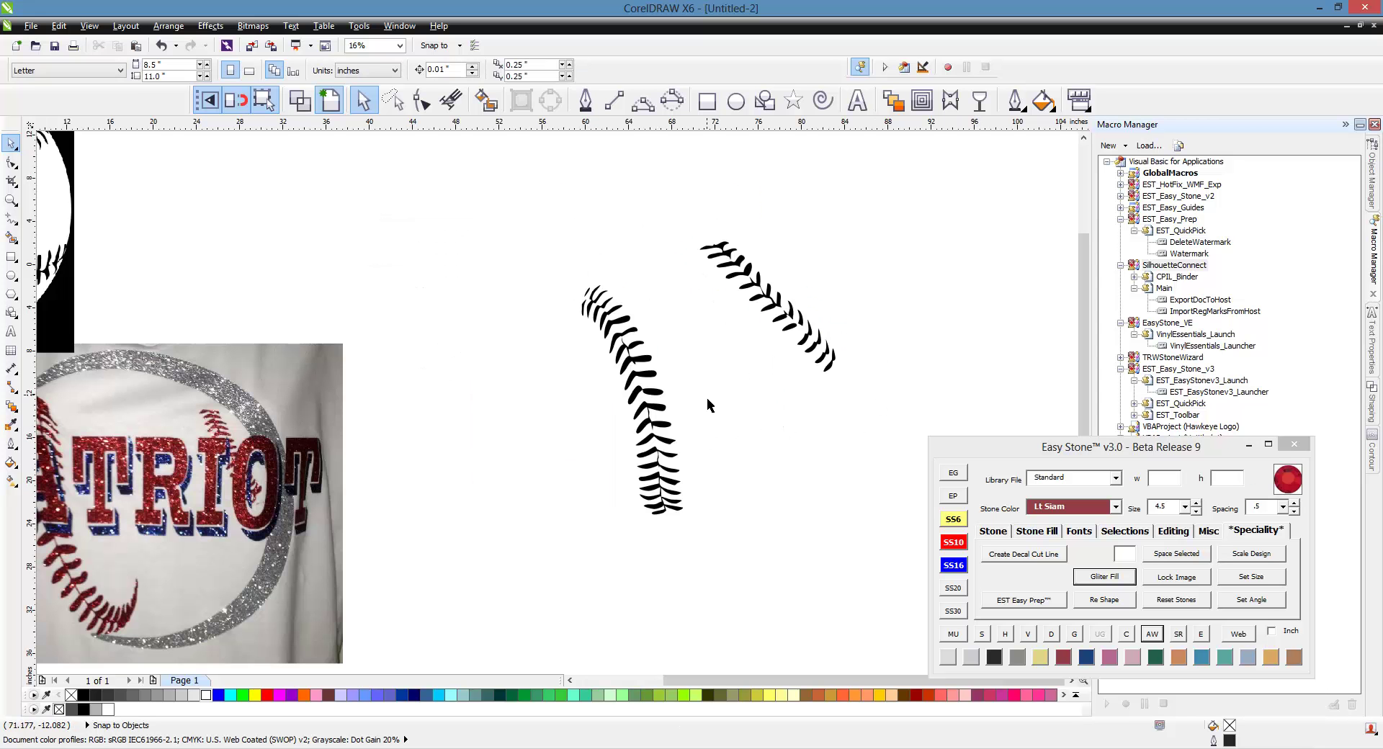
{"action": "scroll", "coordinate": [681, 509], "scroll_direction": "up", "scroll_amount": 1}
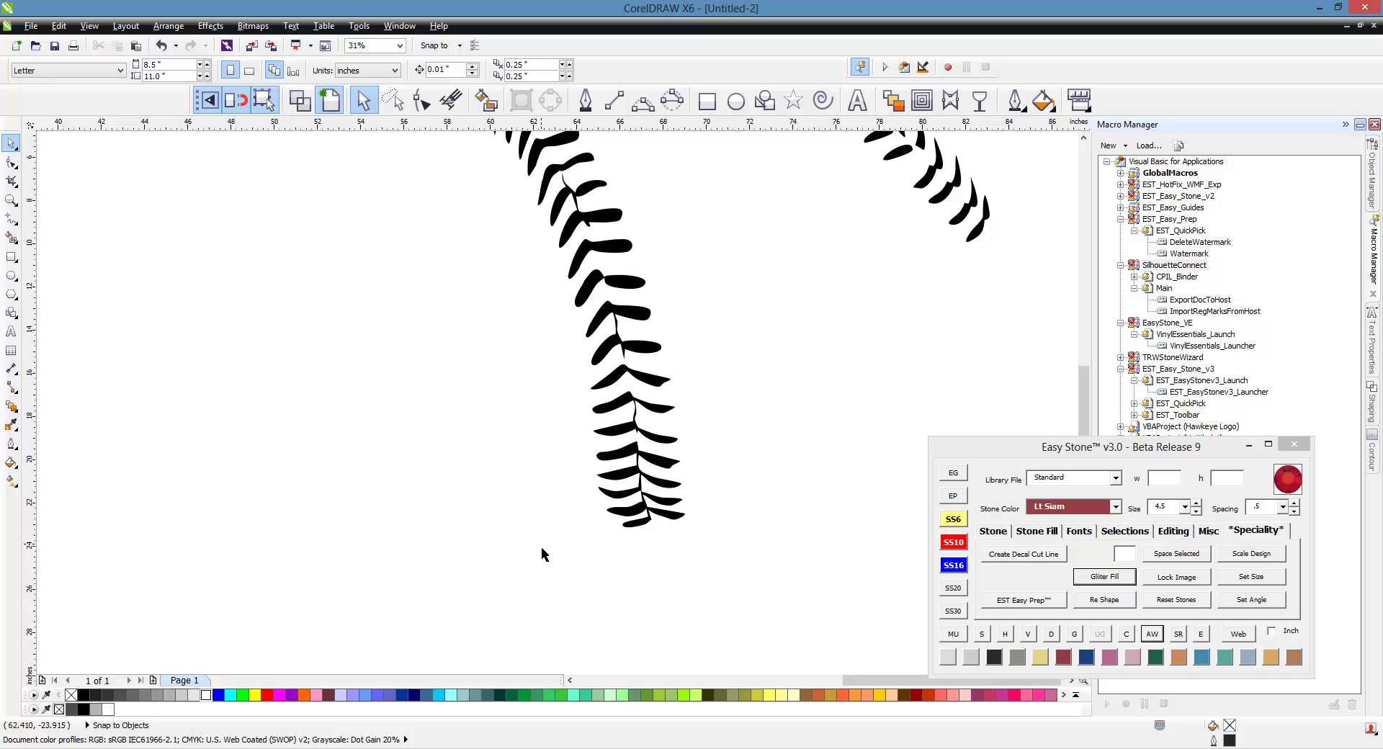
{"action": "scroll", "coordinate": [584, 322], "scroll_direction": "up", "scroll_amount": 2}
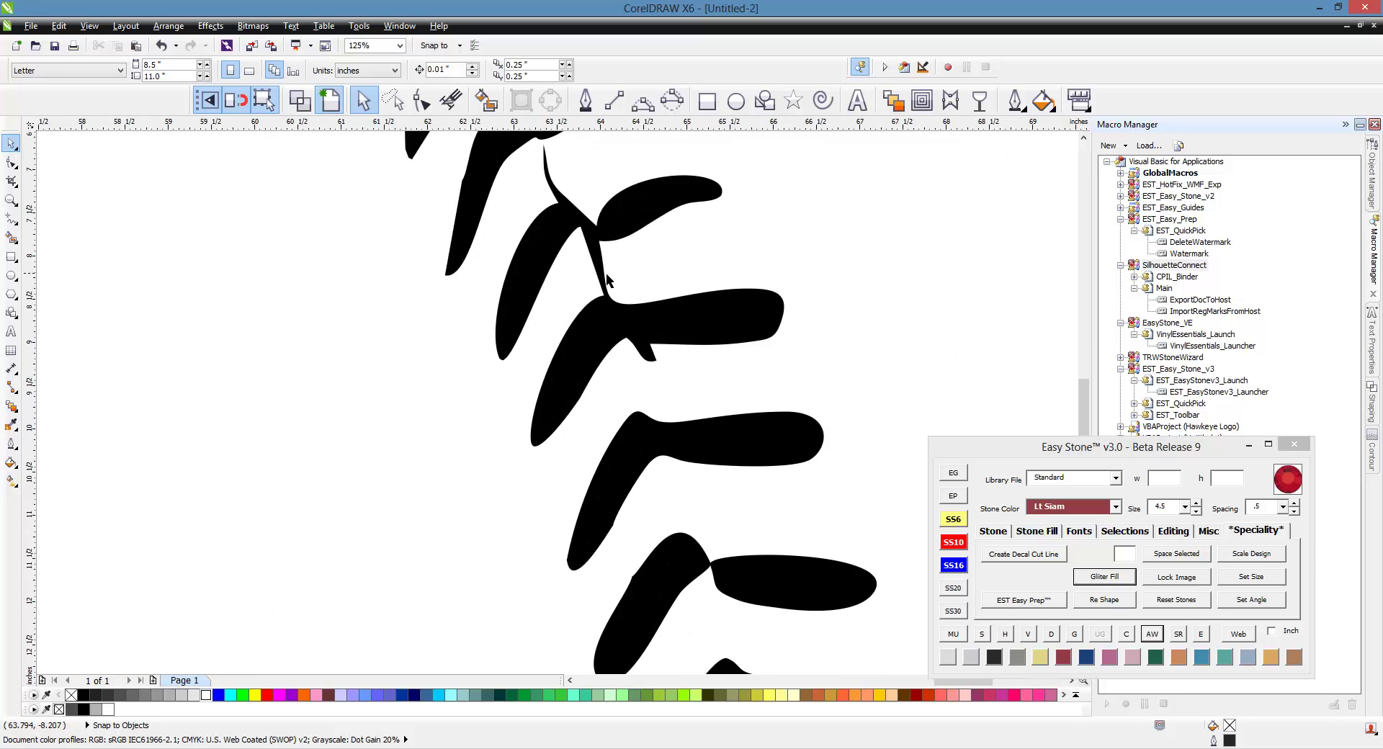
{"action": "scroll", "coordinate": [594, 260], "scroll_direction": "up", "scroll_amount": 1}
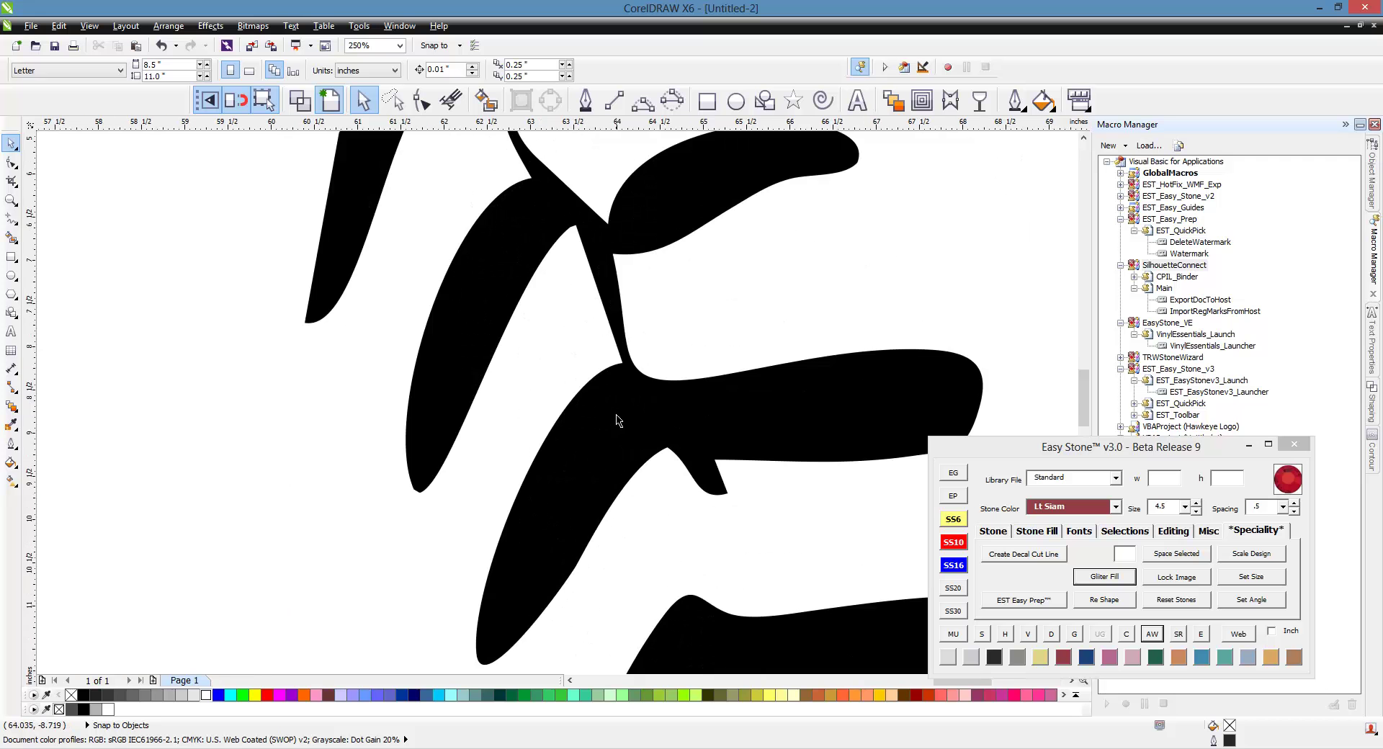
{"action": "scroll", "coordinate": [620, 413], "scroll_direction": "down", "scroll_amount": 1}
{"action": "scroll", "coordinate": [614, 433], "scroll_direction": "down", "scroll_amount": 1}
{"action": "scroll", "coordinate": [464, 409], "scroll_direction": "down", "scroll_amount": 1}
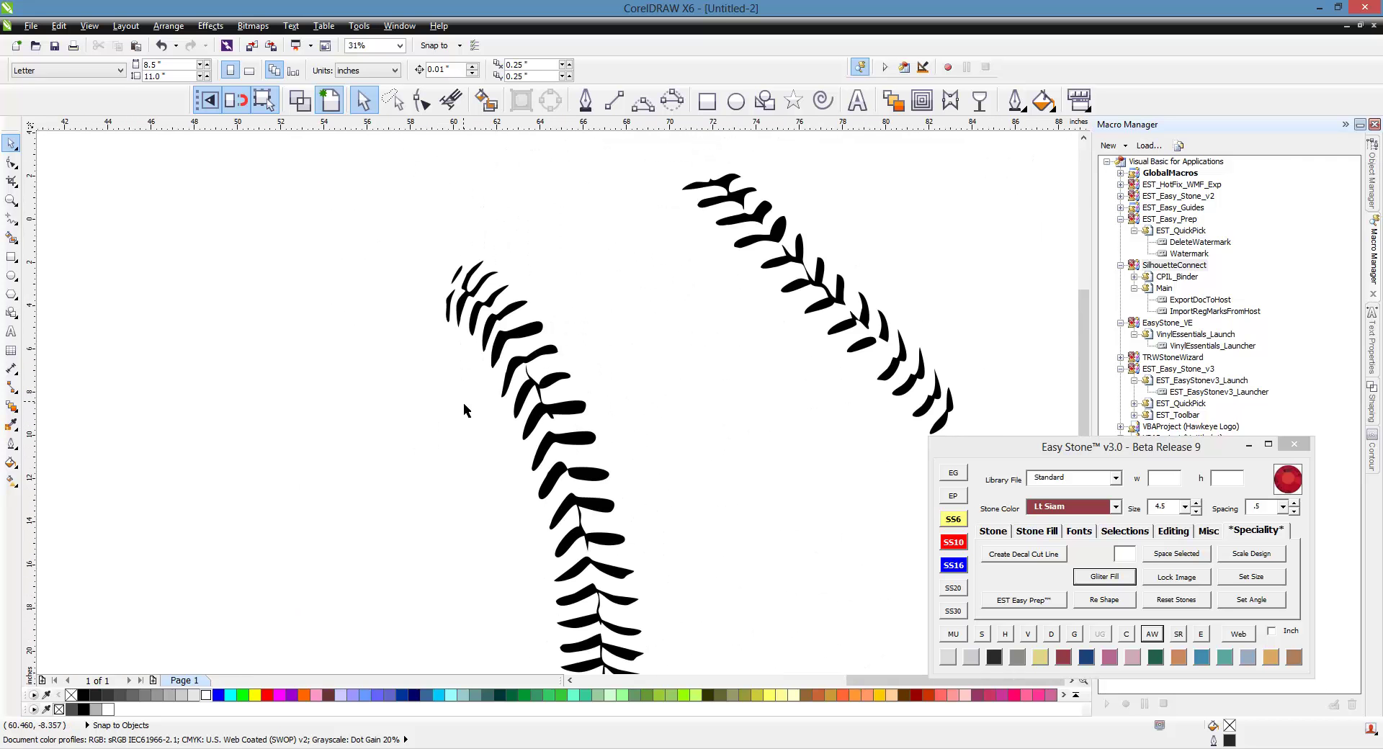
- Combine all stitch shapes of the long row into a single curve
{"action": "scroll", "coordinate": [472, 373], "scroll_direction": "down", "scroll_amount": 1}
{"action": "left_click_drag", "start_coordinate": [392, 219], "coordinate": [588, 601]}
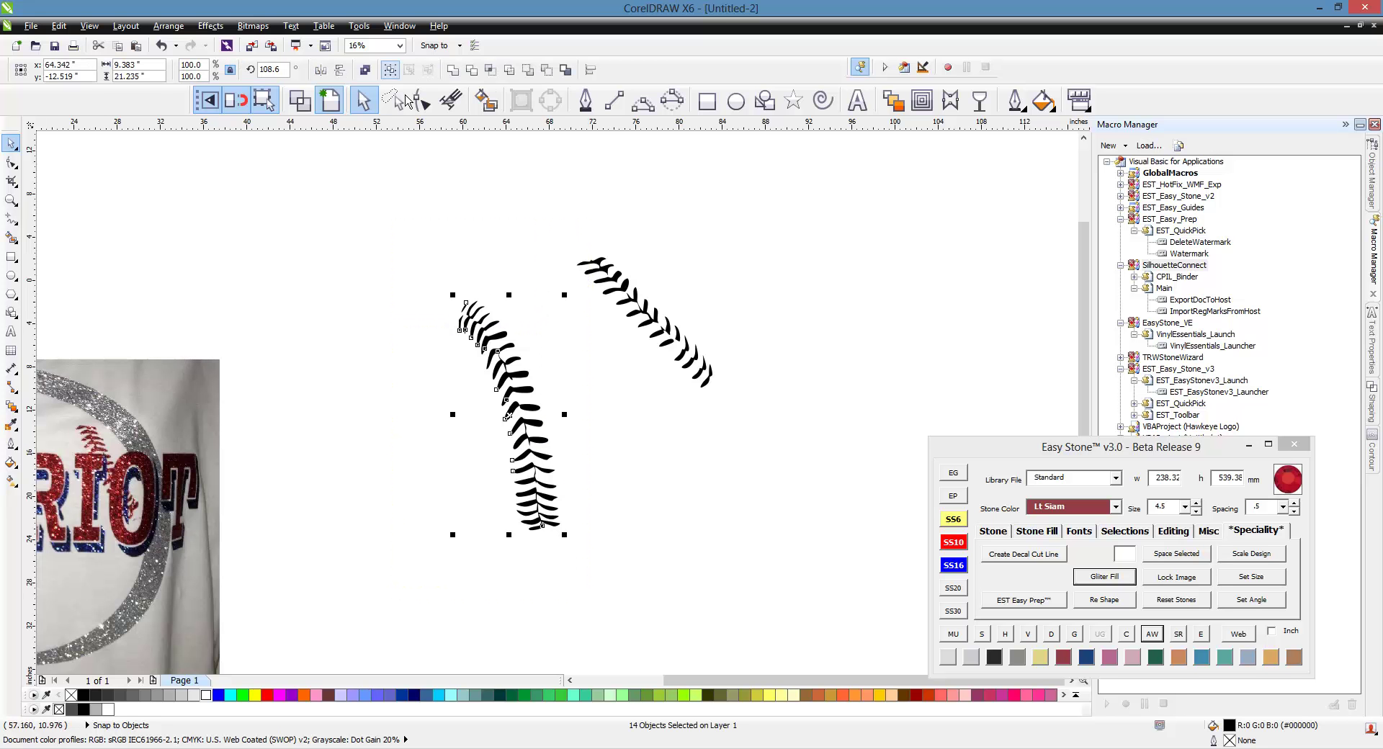
{"action": "left_click", "coordinate": [364, 69]}
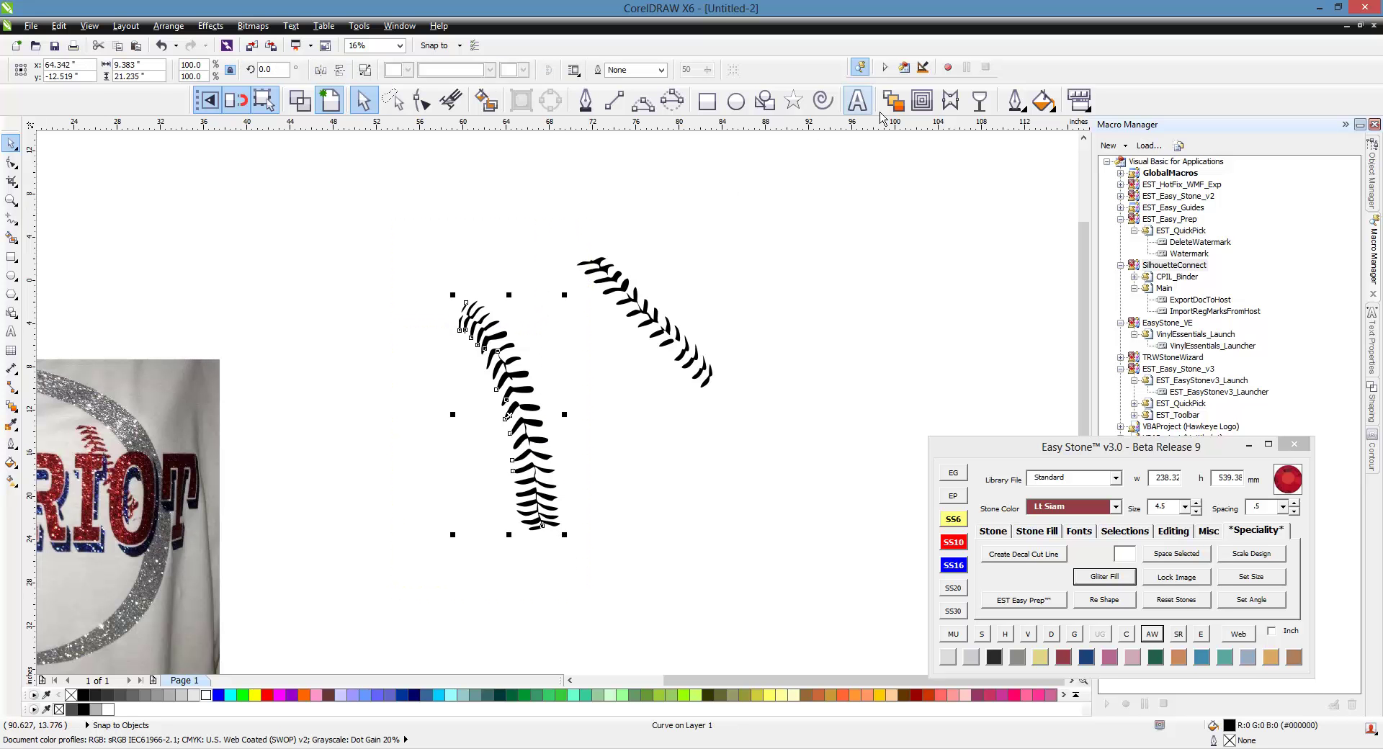
- Add a one-step outside contour with a 0.2 mm offset to the combined long stitch row
{"action": "left_click", "coordinate": [922, 102]}
{"action": "scroll", "coordinate": [625, 360], "scroll_direction": "up", "scroll_amount": 7}
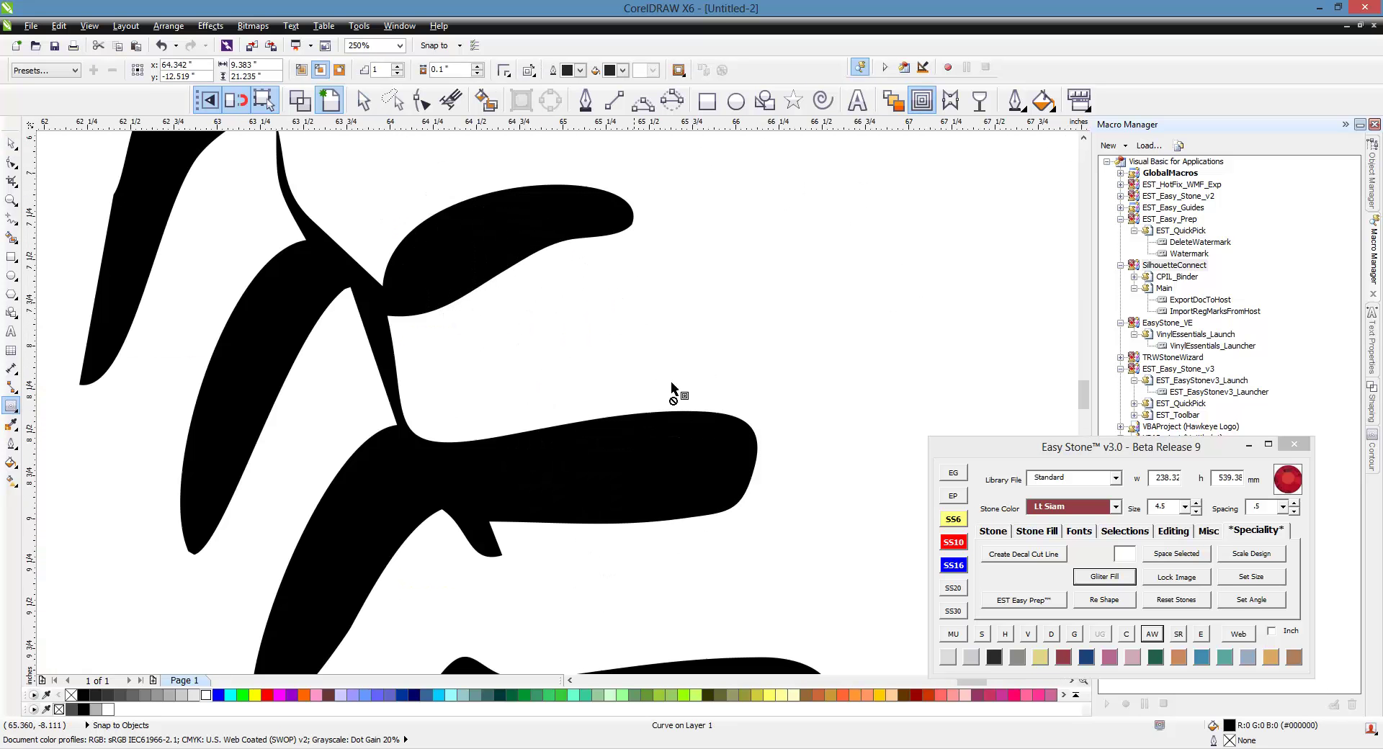
{"action": "left_click_drag", "start_coordinate": [723, 408], "coordinate": [589, 368]}
{"action": "key", "text": "Return"}
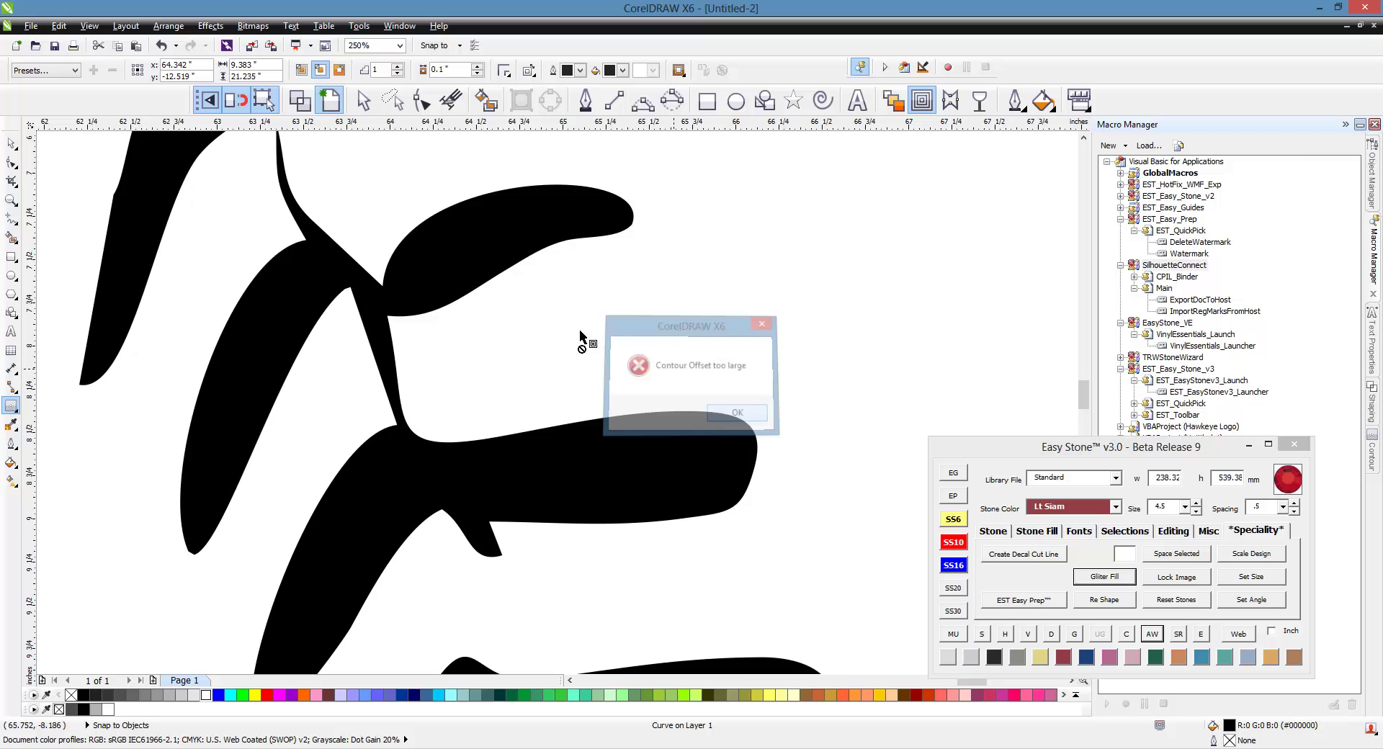
{"action": "scroll", "coordinate": [547, 368], "scroll_direction": "down", "scroll_amount": 5}
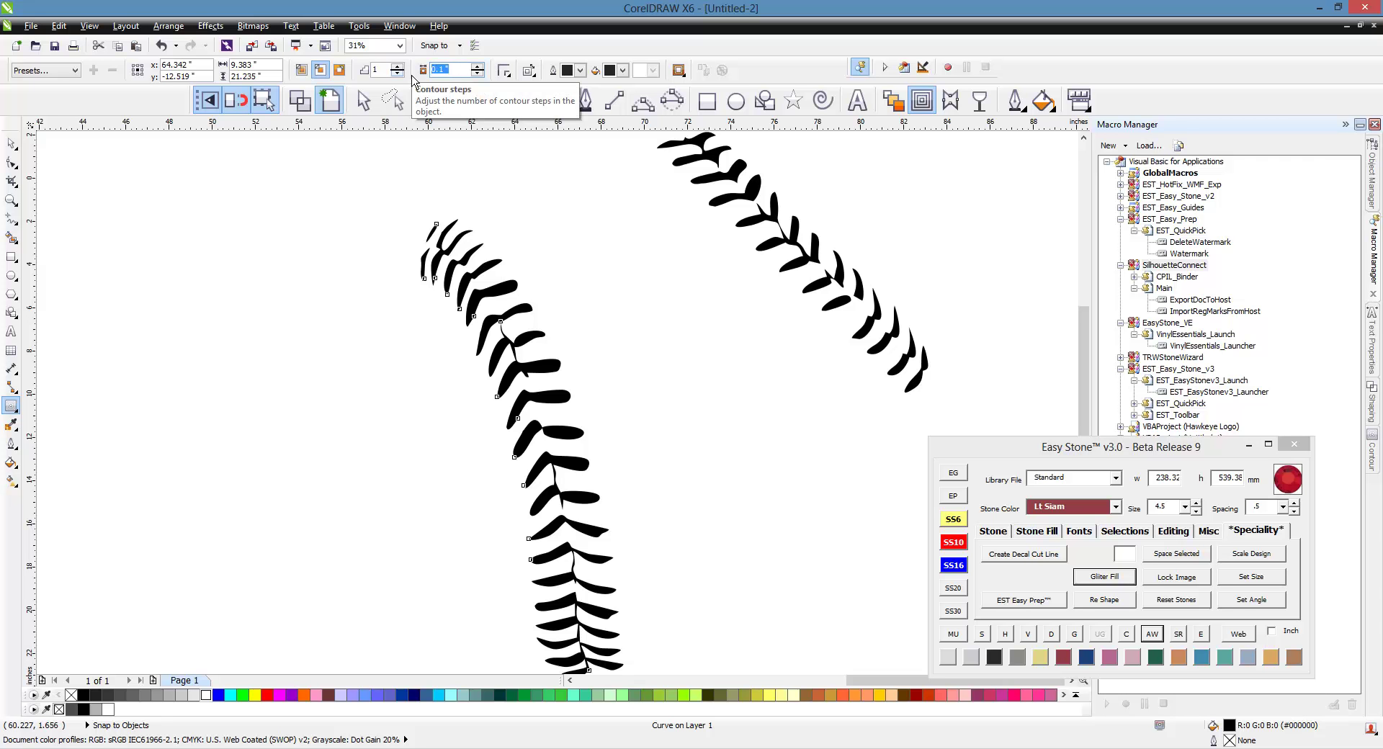
{"action": "type", "text": ".2mm"}
{"action": "key", "text": "Return"}
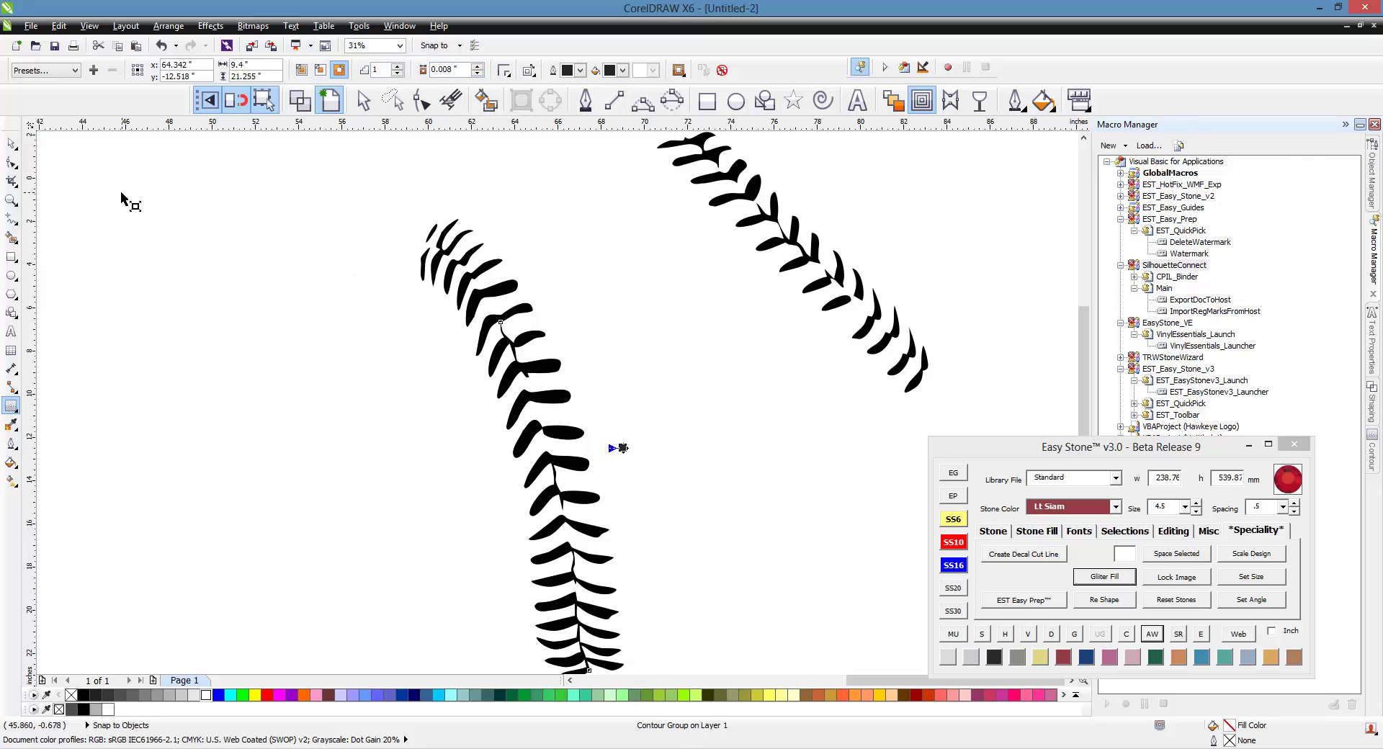
{"action": "left_click", "coordinate": [11, 143]}
- Examine the contour in wireframe view around the stitch tips and the thin joins between stitches
{"action": "scroll", "coordinate": [494, 291], "scroll_direction": "up", "scroll_amount": 6}
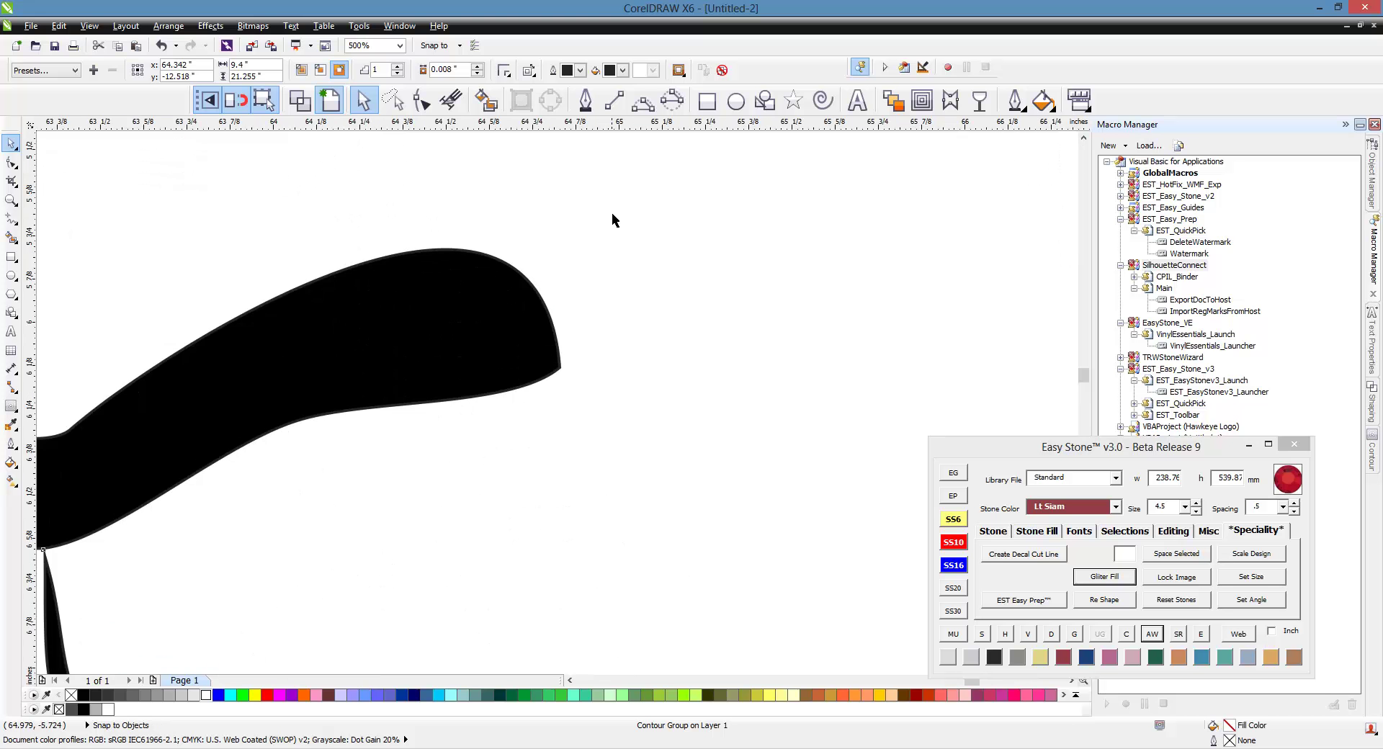
{"action": "left_click", "coordinate": [300, 100]}
{"action": "scroll", "coordinate": [633, 278], "scroll_direction": "down", "scroll_amount": 2}
{"action": "scroll", "coordinate": [567, 287], "scroll_direction": "up", "scroll_amount": 4}
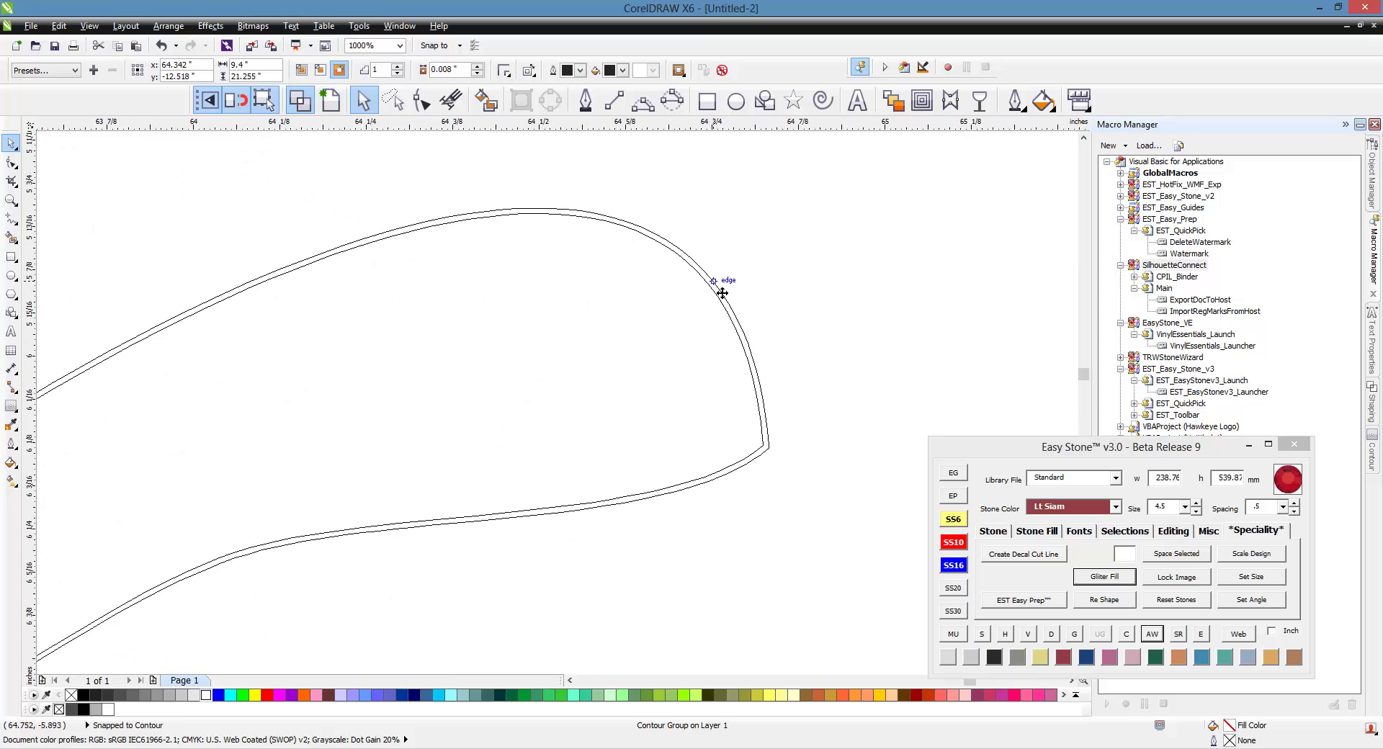
{"action": "scroll", "coordinate": [731, 313], "scroll_direction": "down", "scroll_amount": 4}
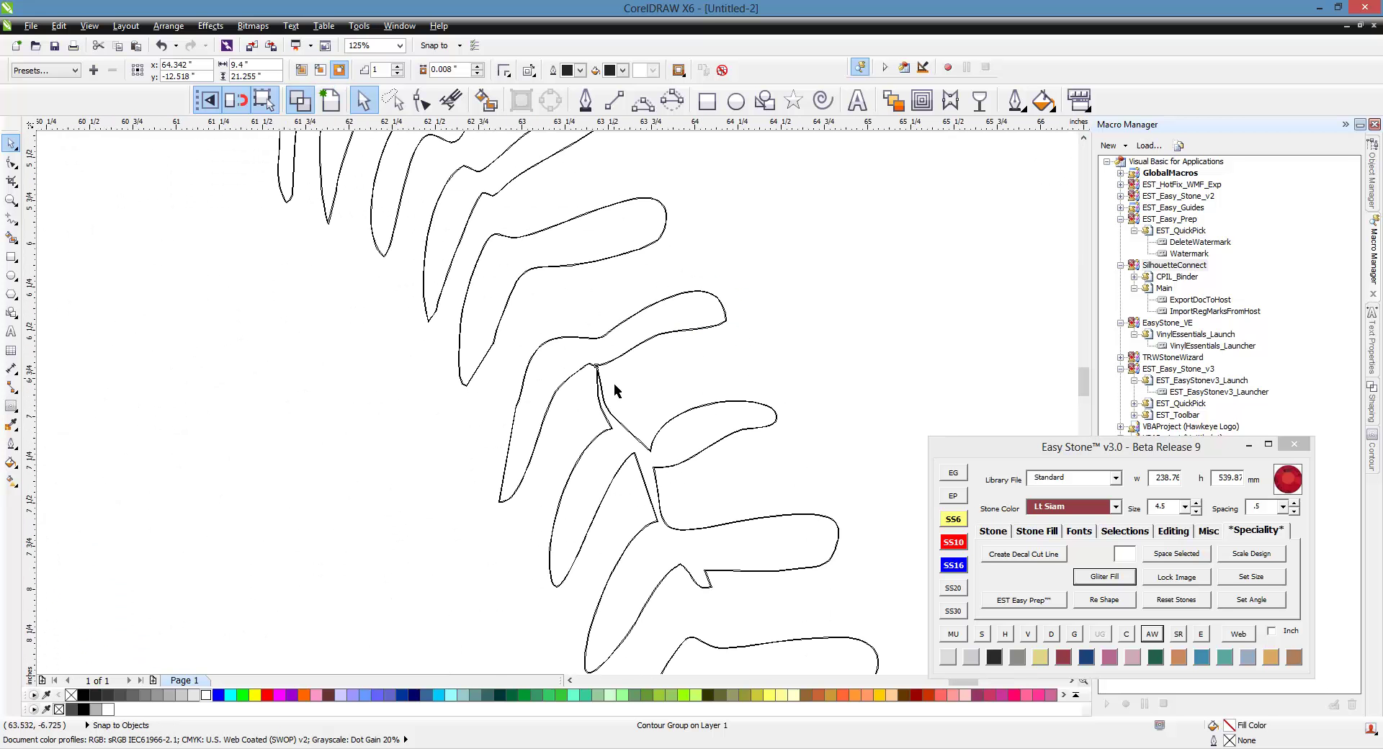
{"action": "scroll", "coordinate": [614, 383], "scroll_direction": "up", "scroll_amount": 2}
{"action": "scroll", "coordinate": [567, 337], "scroll_direction": "up", "scroll_amount": 1}
{"action": "scroll", "coordinate": [555, 360], "scroll_direction": "down", "scroll_amount": 1}
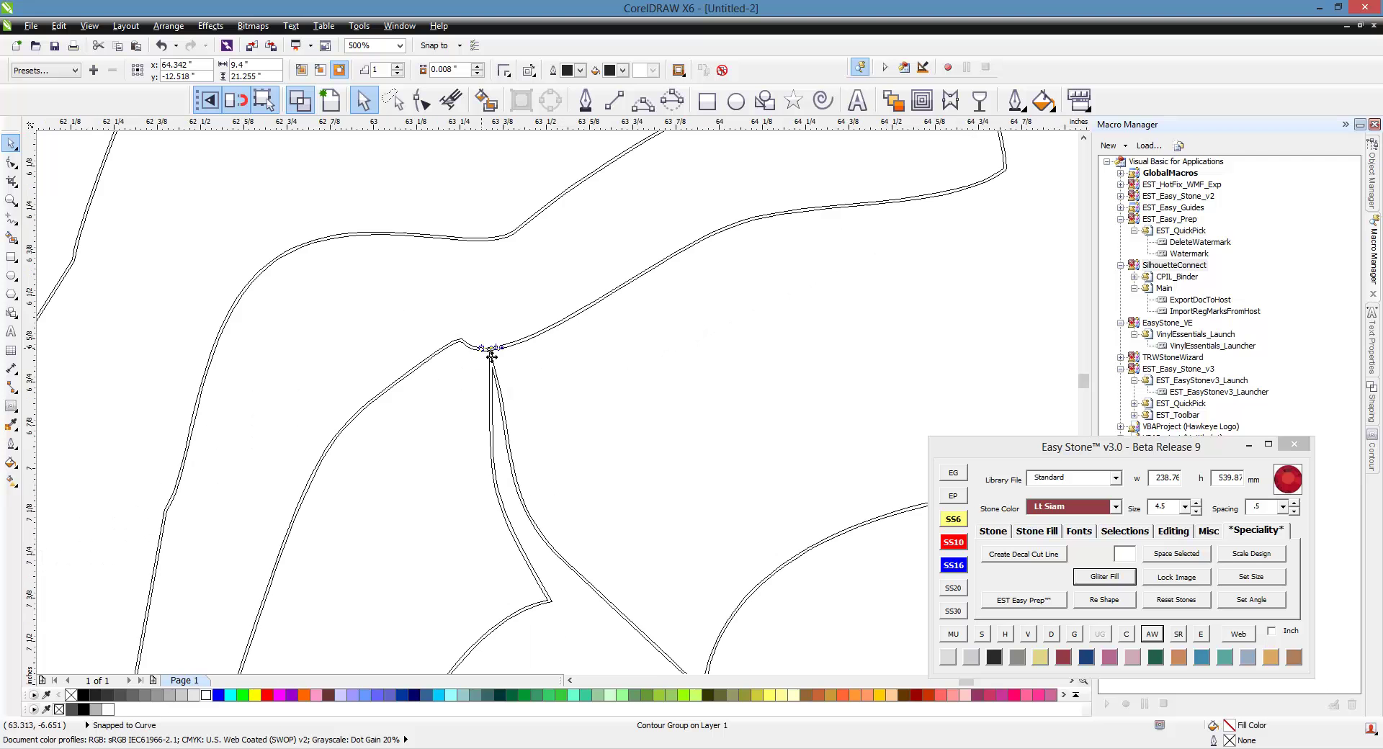
{"action": "scroll", "coordinate": [653, 327], "scroll_direction": "down", "scroll_amount": 2}
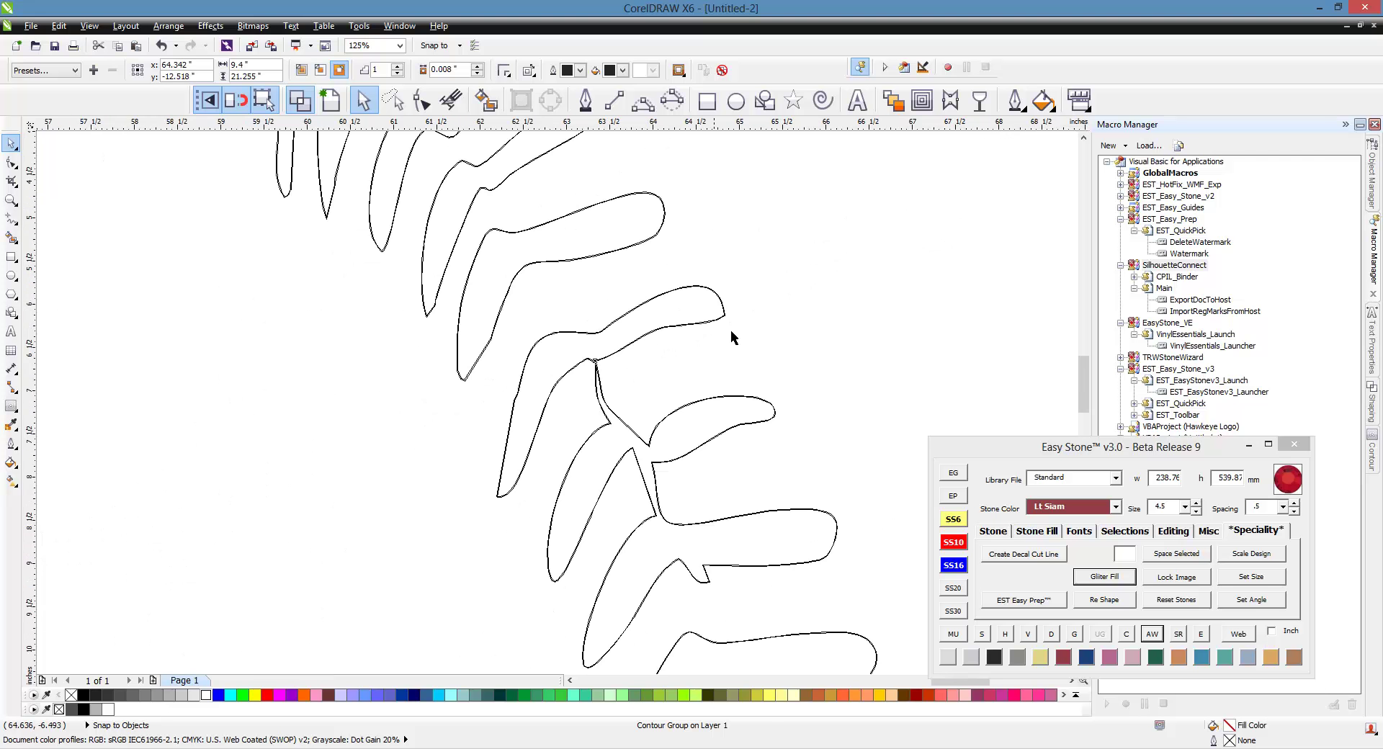
- Select the long stitch row's contour group and set its offset to 0.5 mm
{"action": "left_click", "coordinate": [701, 287]}
{"action": "scroll", "coordinate": [723, 312], "scroll_direction": "up", "scroll_amount": 5}
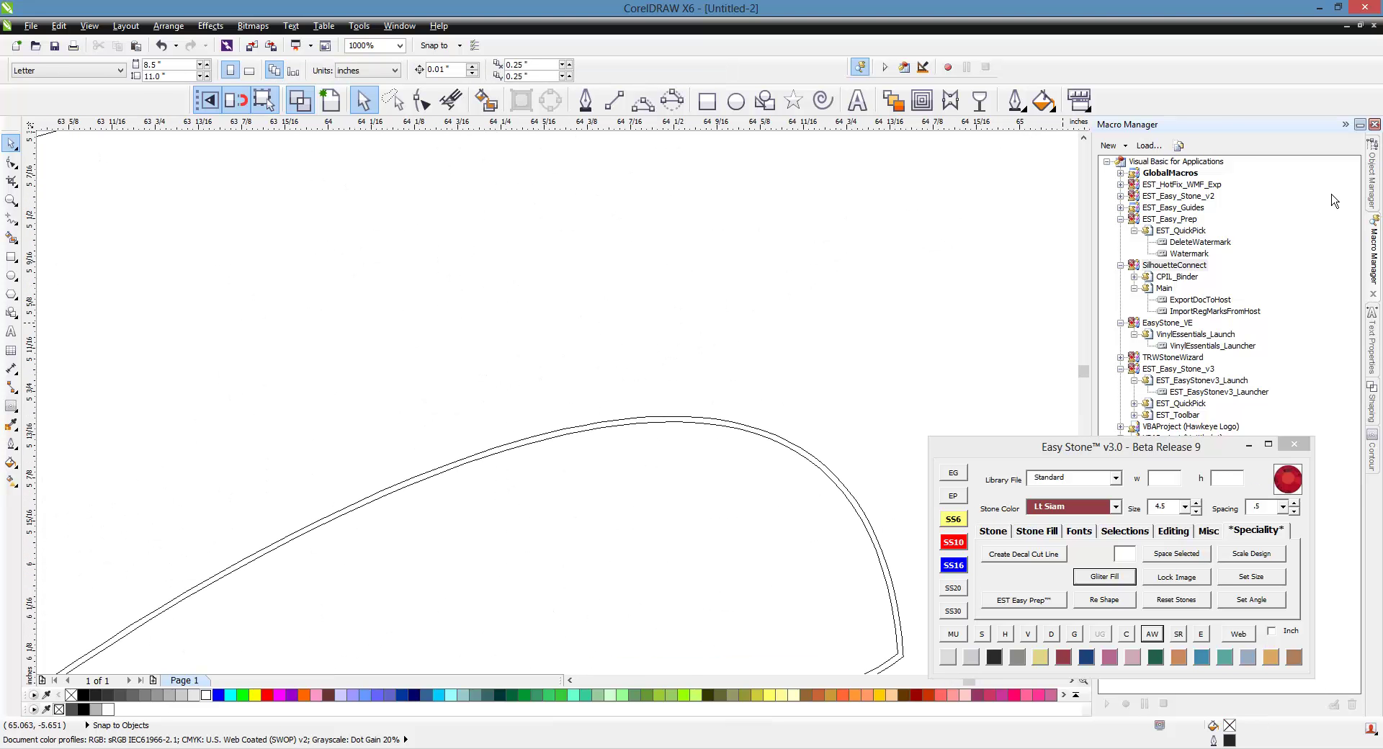
{"action": "left_click", "coordinate": [1372, 176]}
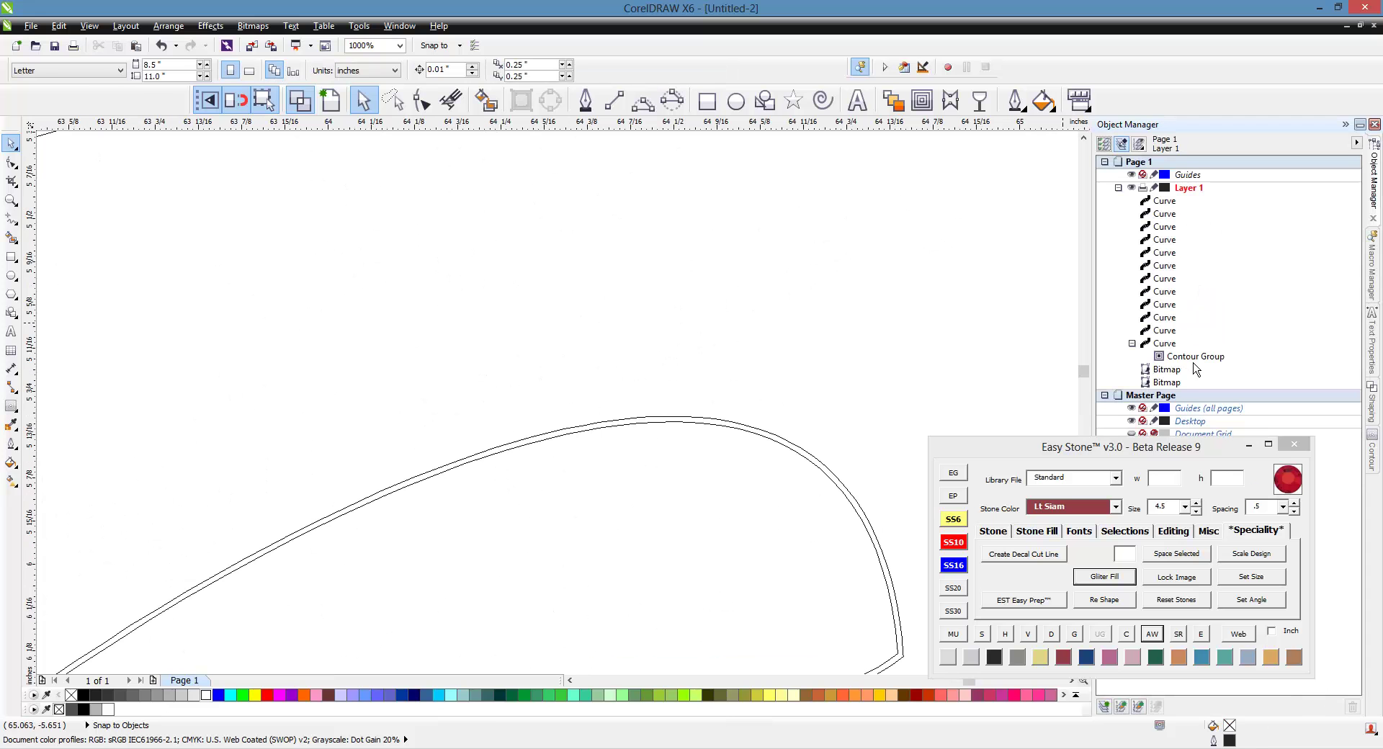
{"action": "left_click", "coordinate": [1193, 360]}
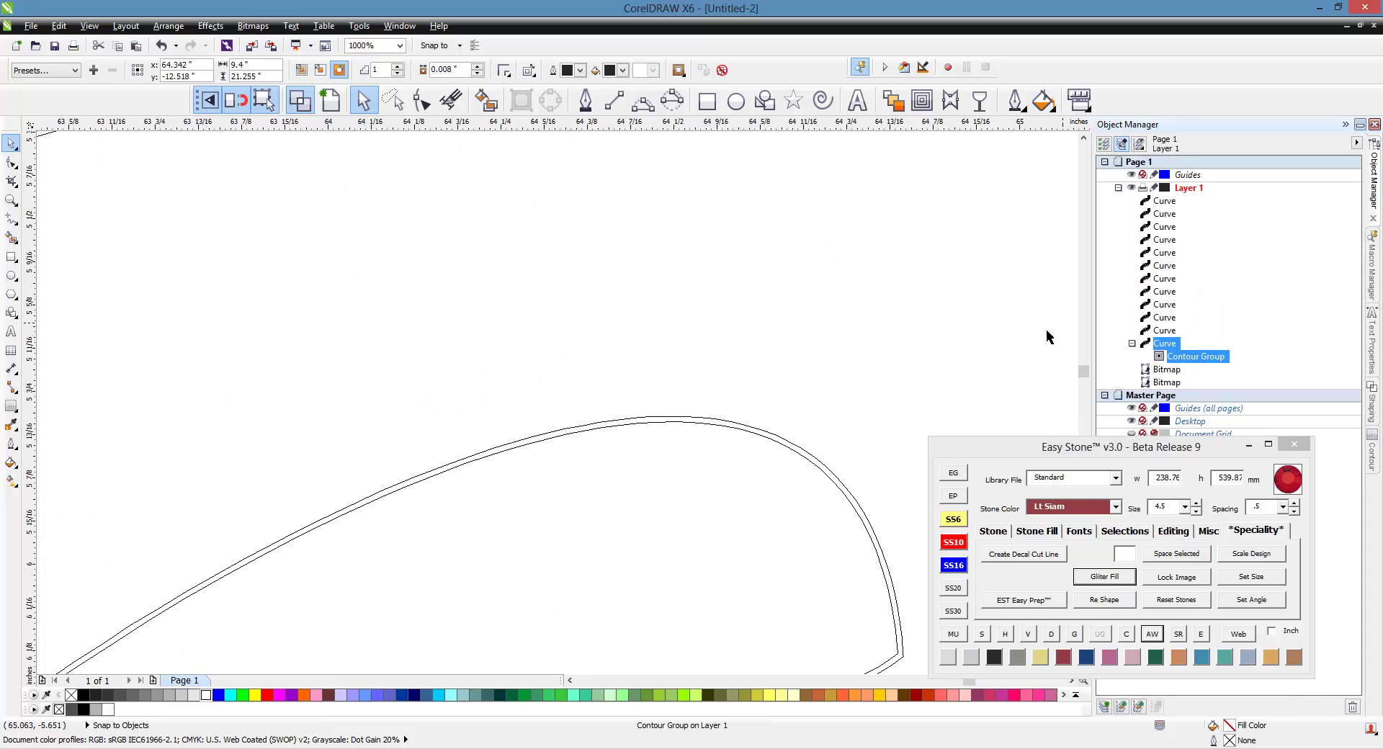
{"action": "left_click", "coordinate": [451, 72]}
{"action": "type", "text": ".5mm"}
{"action": "key", "text": "Return"}
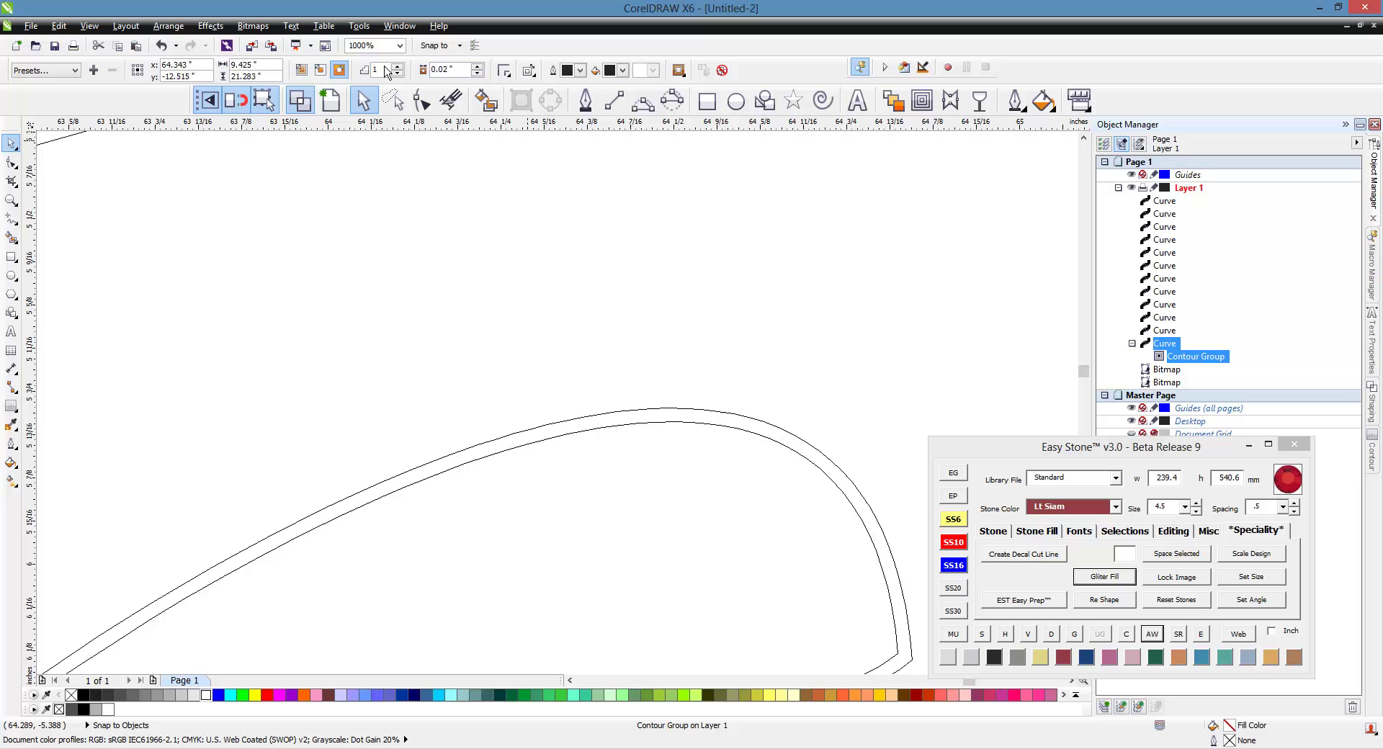
- Try a 2 mm contour offset on the long stitch row and check it around the stitches
{"action": "left_click", "coordinate": [458, 75]}
{"action": "type", "text": "2"}
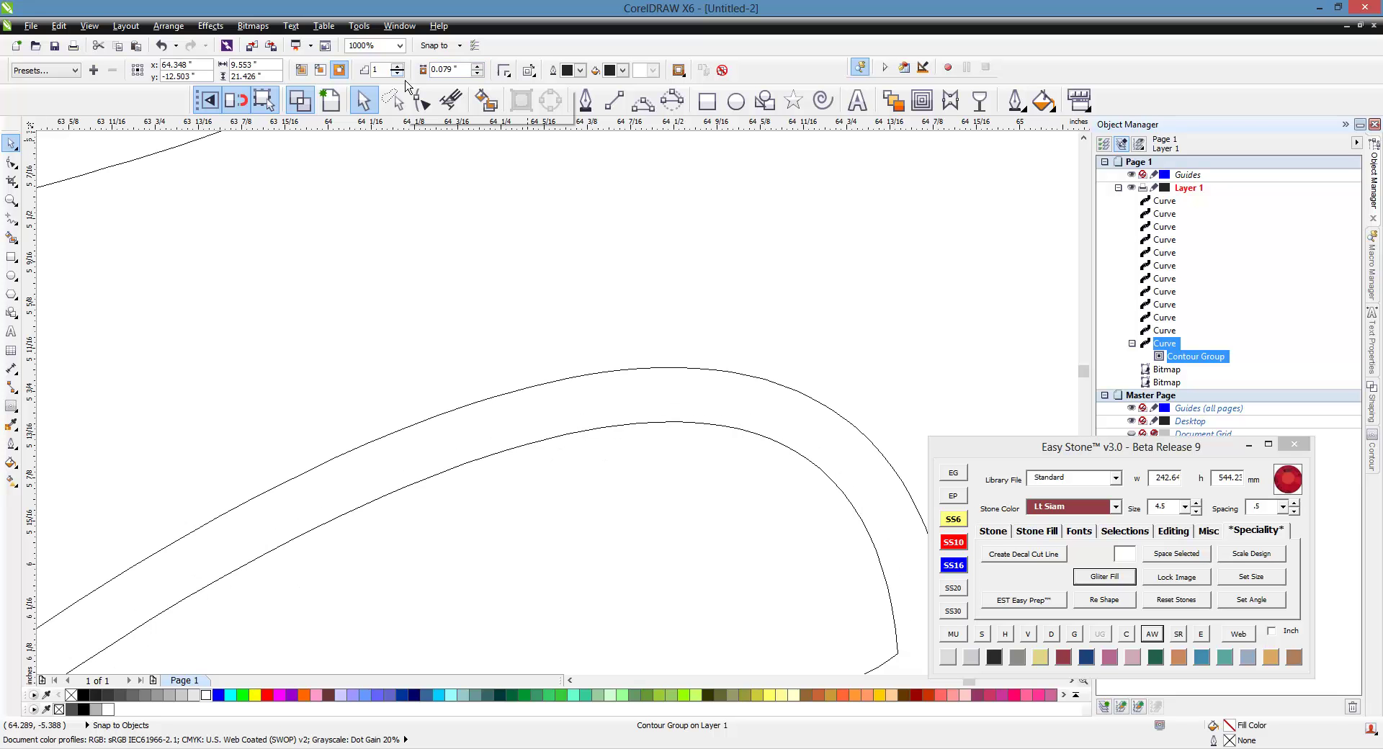
{"action": "scroll", "coordinate": [450, 203], "scroll_direction": "down", "scroll_amount": 2}
{"action": "scroll", "coordinate": [649, 324], "scroll_direction": "down", "scroll_amount": 1}
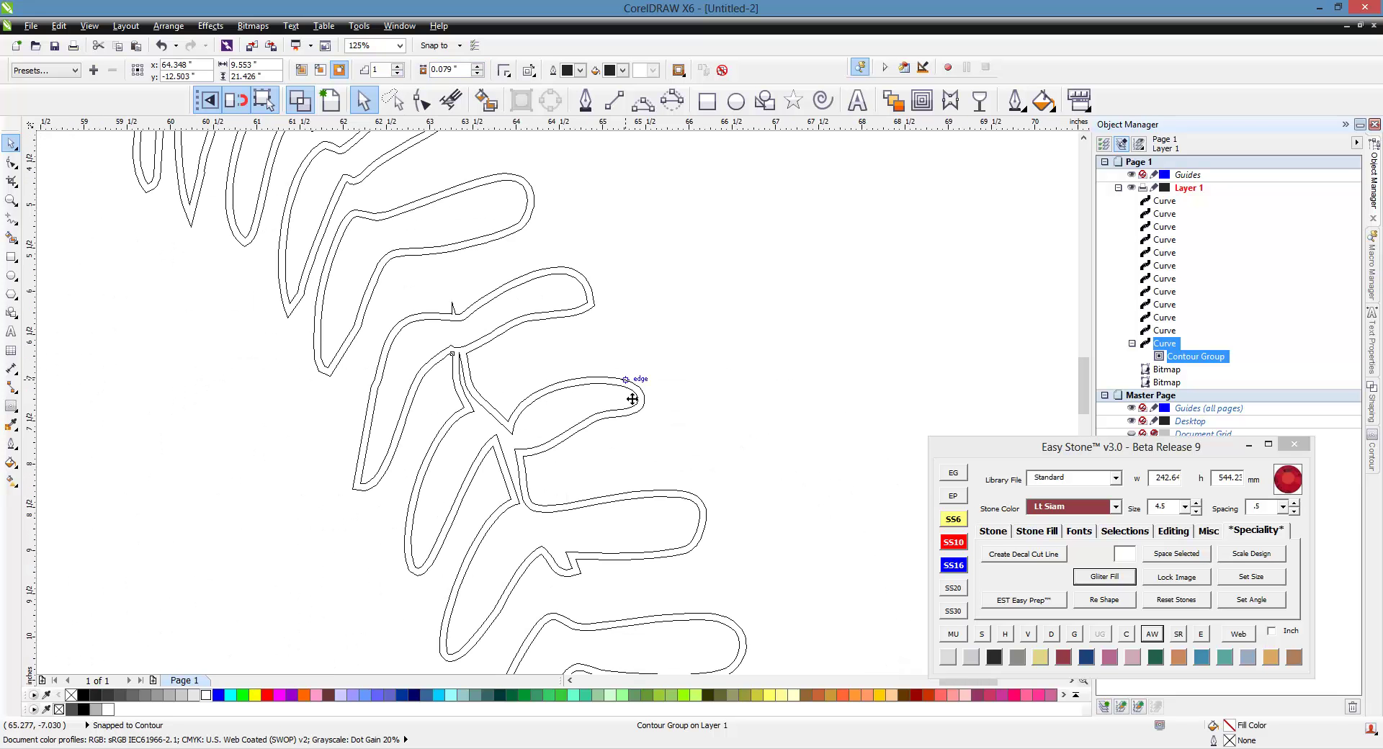
- Set the long row's contour offset to 1.5 mm and return from wireframe to the filled view
{"action": "left_click_drag", "start_coordinate": [428, 74], "coordinate": [425, 72]}
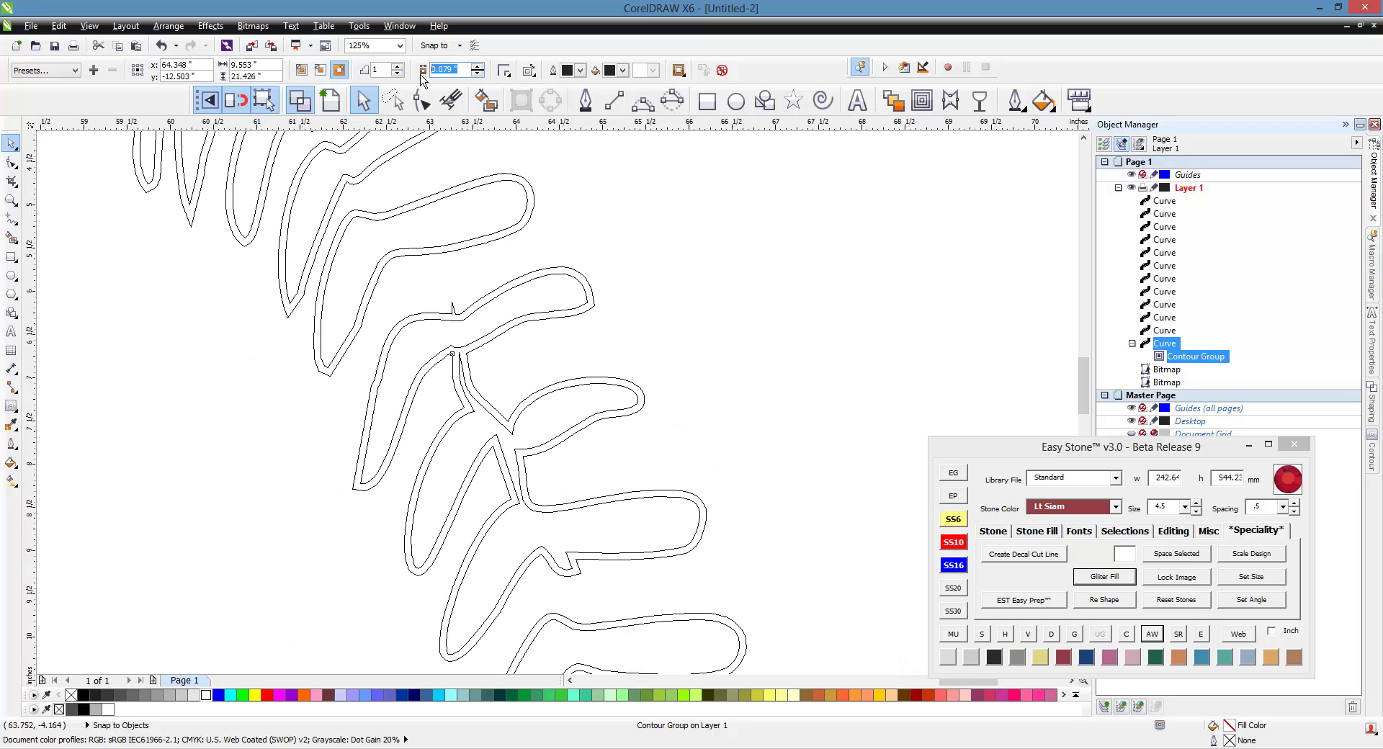
{"action": "type", "text": "1.5mm"}
{"action": "key", "text": "Return"}
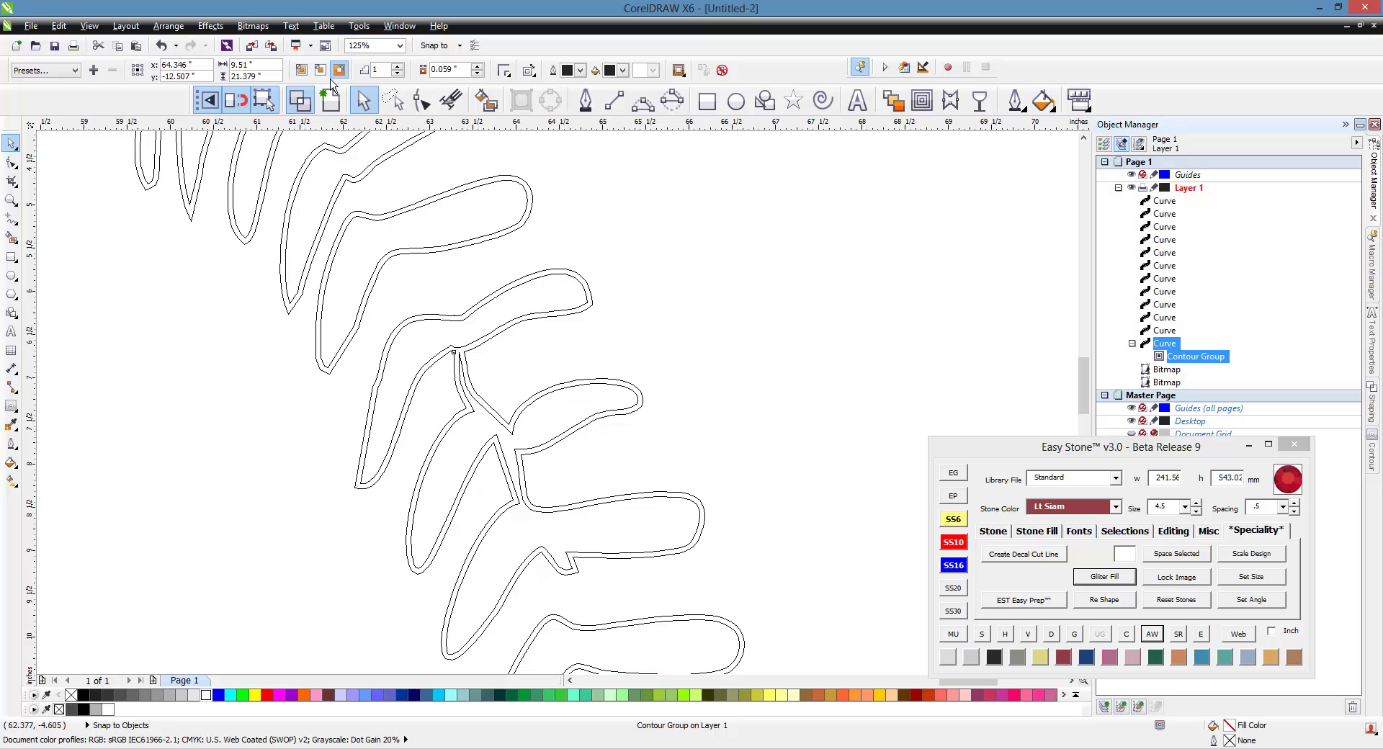
{"action": "left_click", "coordinate": [330, 101]}
{"action": "scroll", "coordinate": [604, 331], "scroll_direction": "down", "scroll_amount": 5}
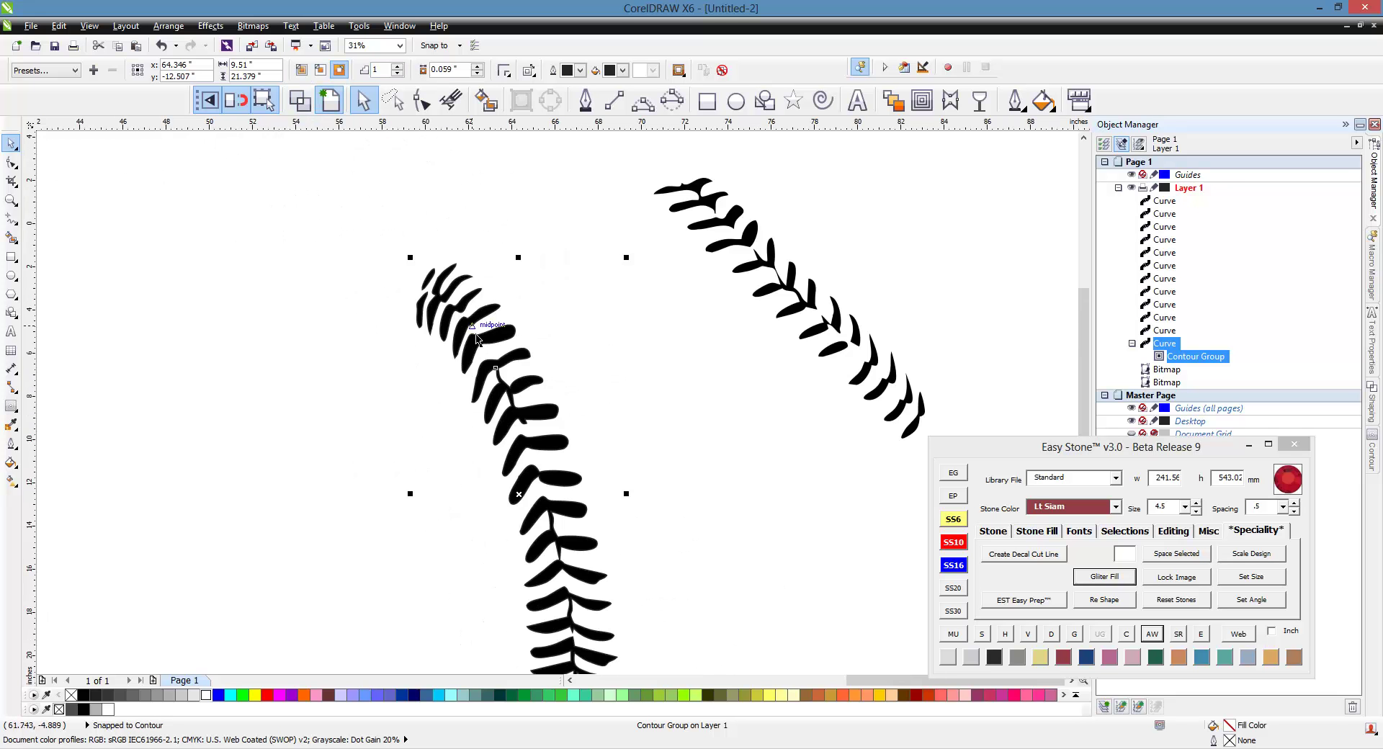
{"action": "scroll", "coordinate": [442, 434], "scroll_direction": "down", "scroll_amount": 2}
{"action": "left_click", "coordinate": [443, 433]}
{"action": "scroll", "coordinate": [442, 435], "scroll_direction": "up", "scroll_amount": 2}
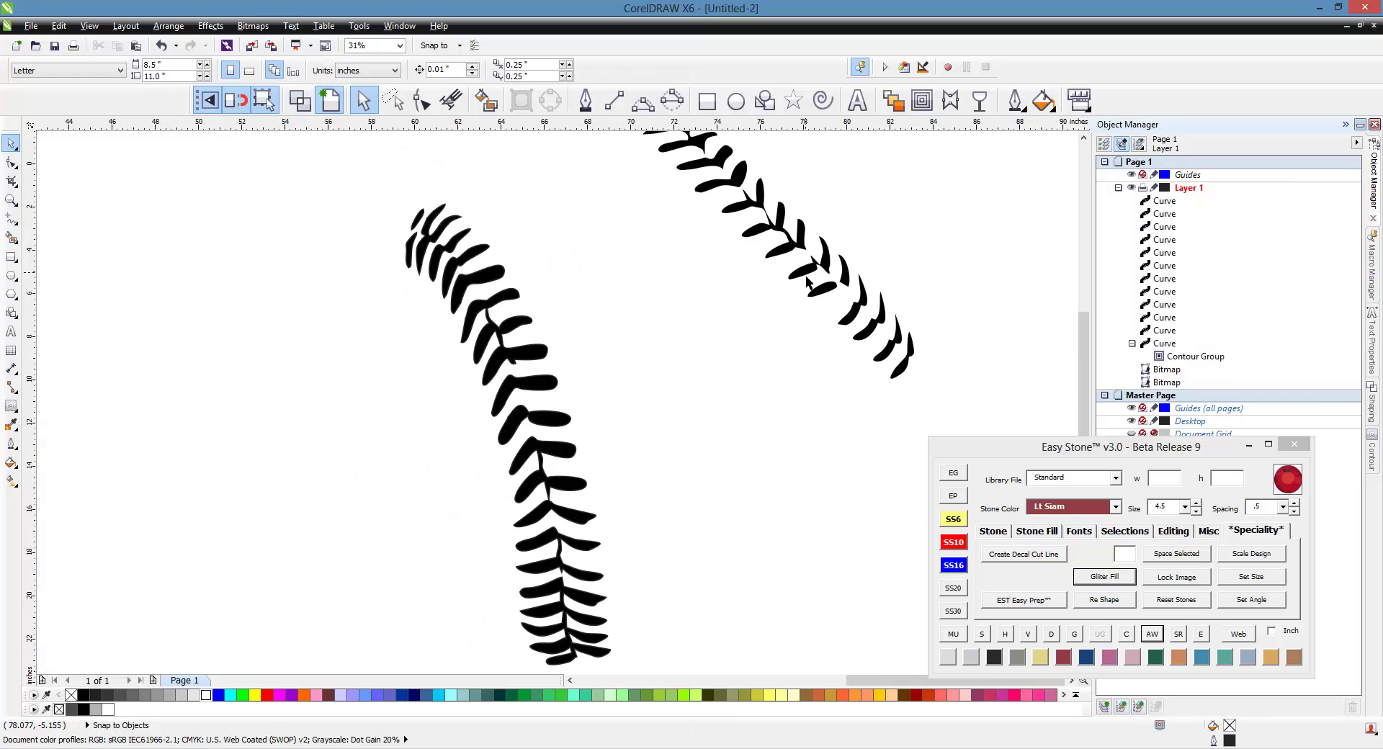
- Break the long row's contour group apart and delete the original inner curve, keeping the thicker outline shape
{"action": "scroll", "coordinate": [525, 341], "scroll_direction": "up", "scroll_amount": 4}
{"action": "left_click", "coordinate": [630, 415]}
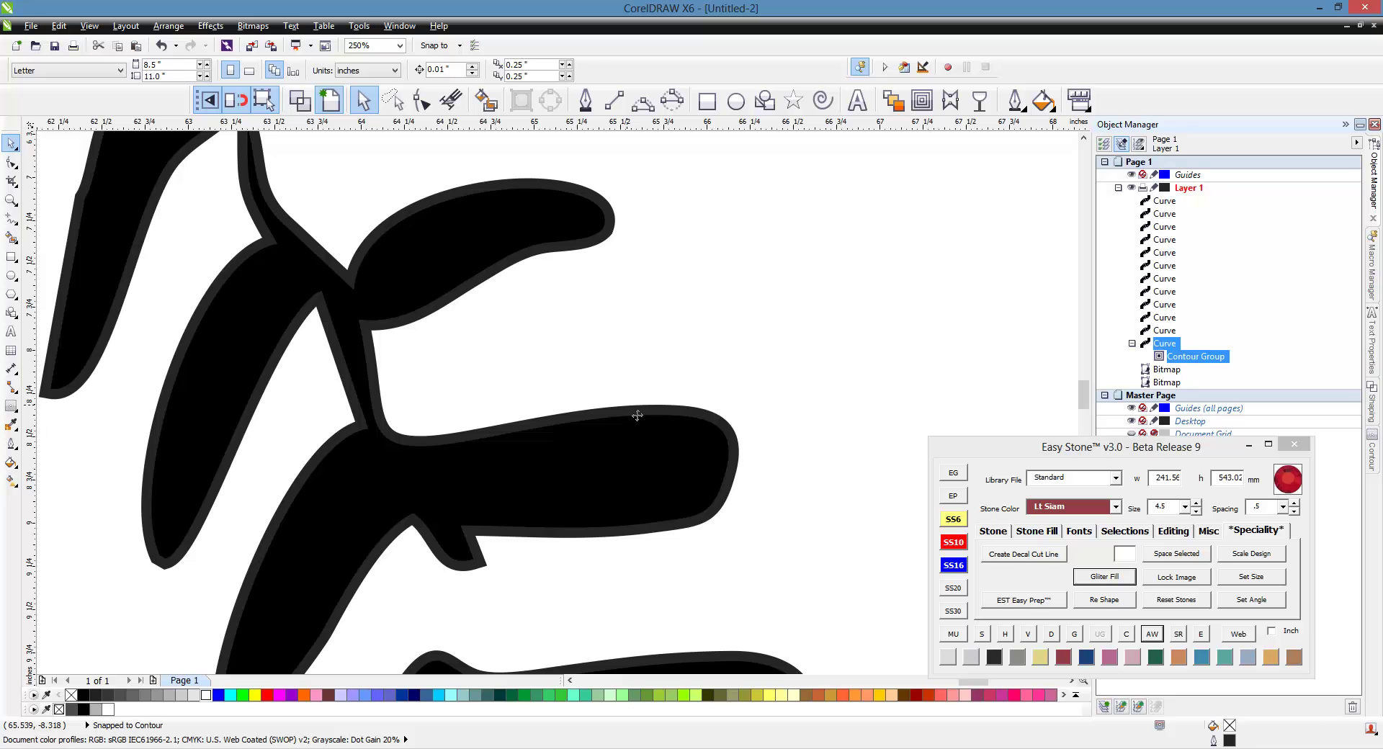
{"action": "right_click", "coordinate": [635, 416]}
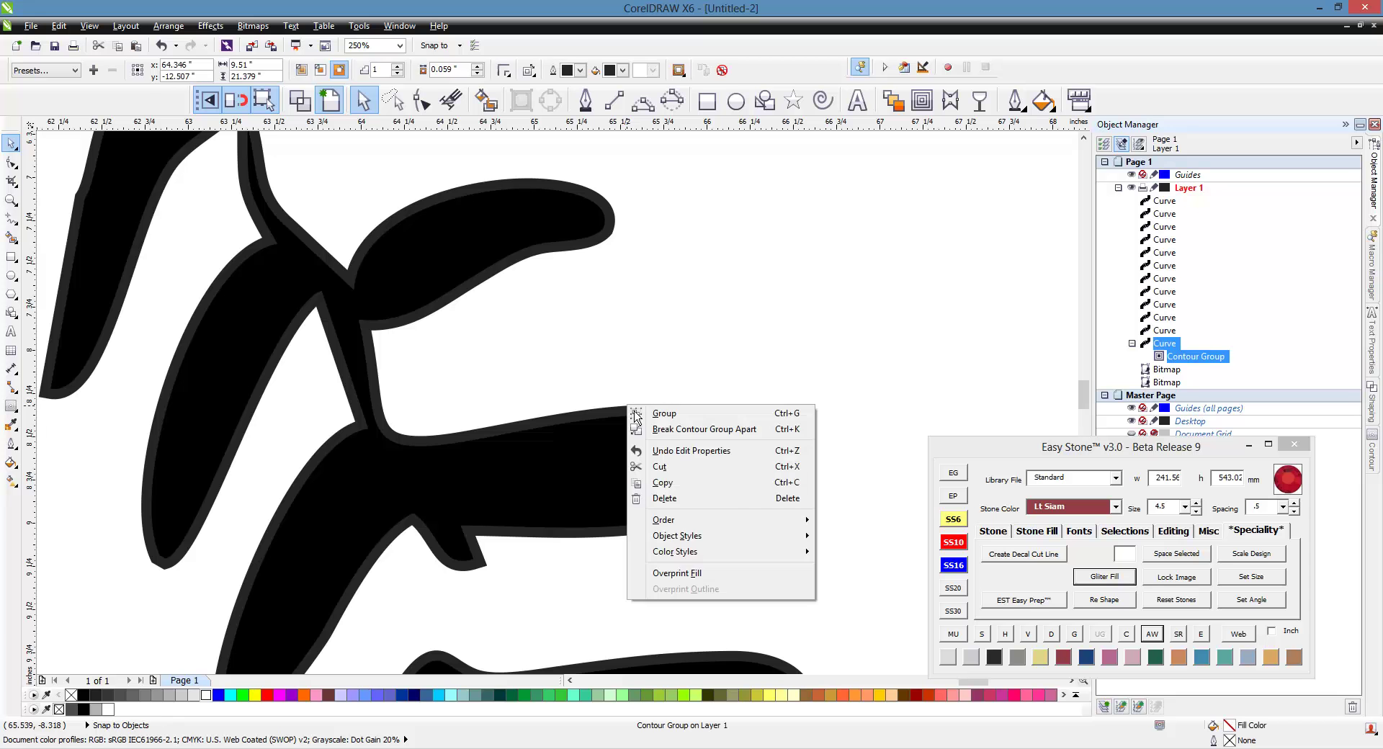
{"action": "left_click", "coordinate": [696, 436]}
{"action": "left_click", "coordinate": [585, 481]}
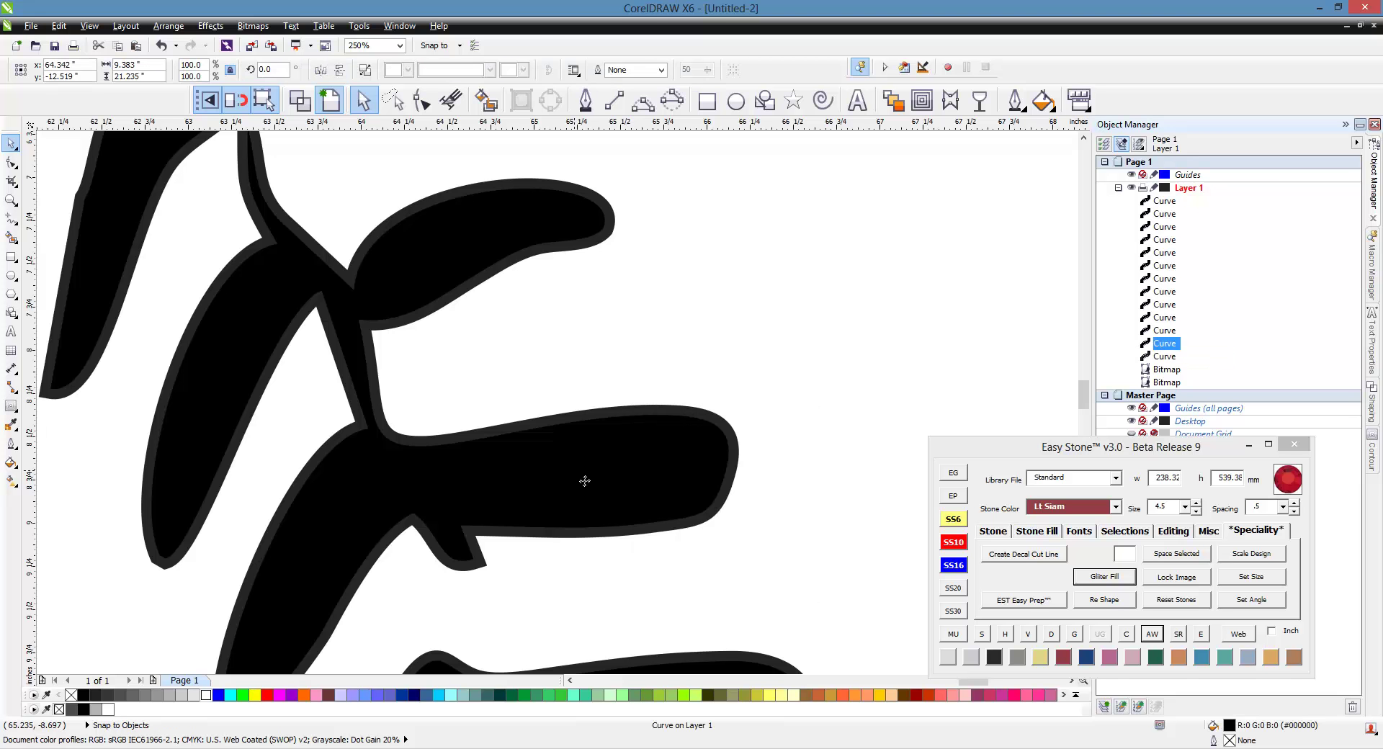
{"action": "key", "text": "Delete"}
{"action": "scroll", "coordinate": [585, 480], "scroll_direction": "down", "scroll_amount": 6}
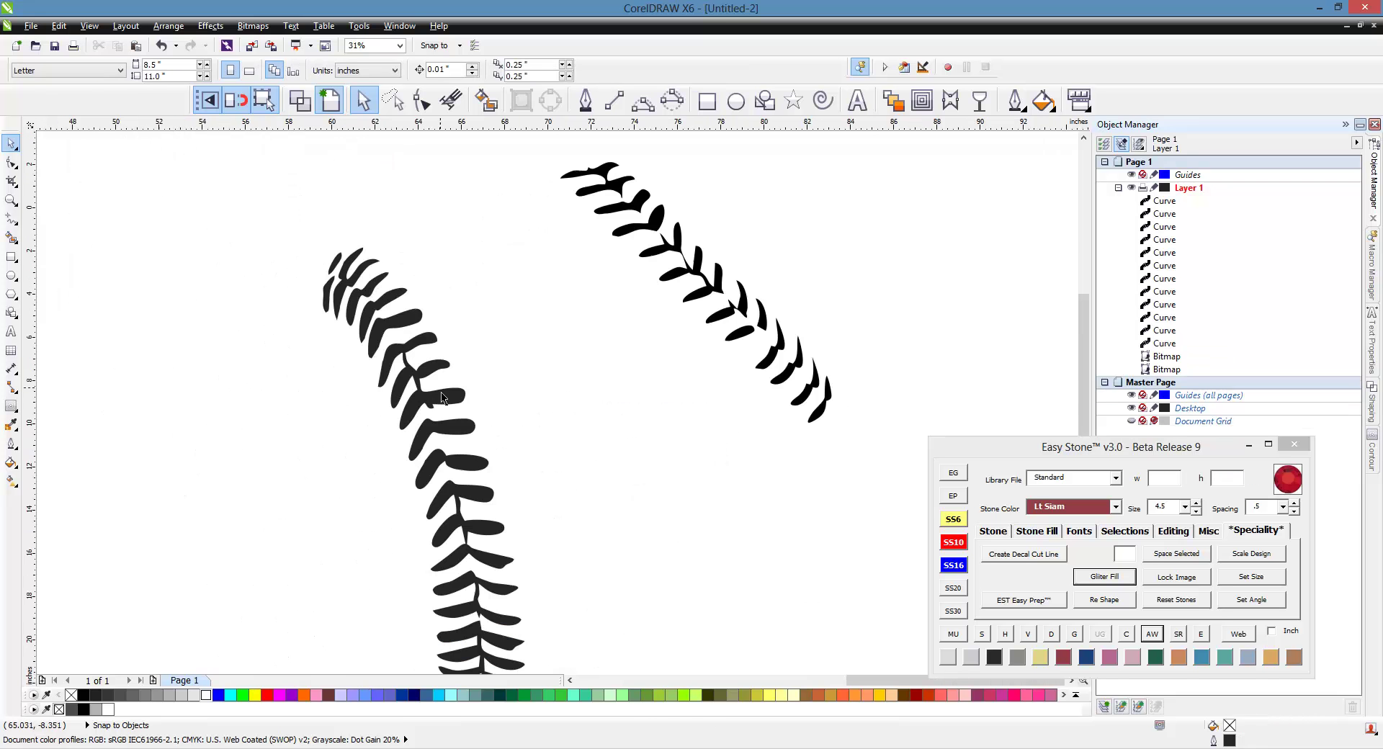
- Fill the thickened long stitch row with red
{"action": "left_click", "coordinate": [399, 333]}
{"action": "scroll", "coordinate": [399, 334], "scroll_direction": "down", "scroll_amount": 2}
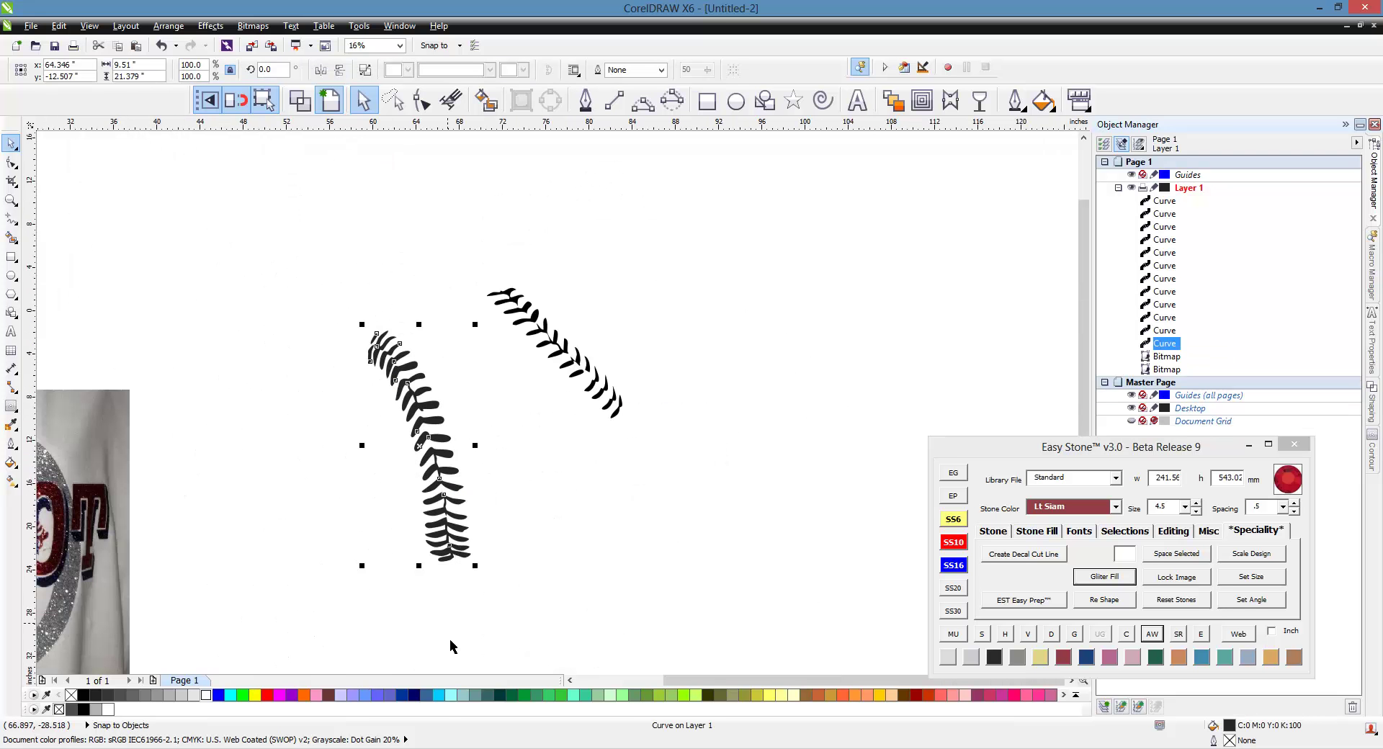
{"action": "left_click", "coordinate": [267, 695]}
{"action": "left_click", "coordinate": [395, 472]}
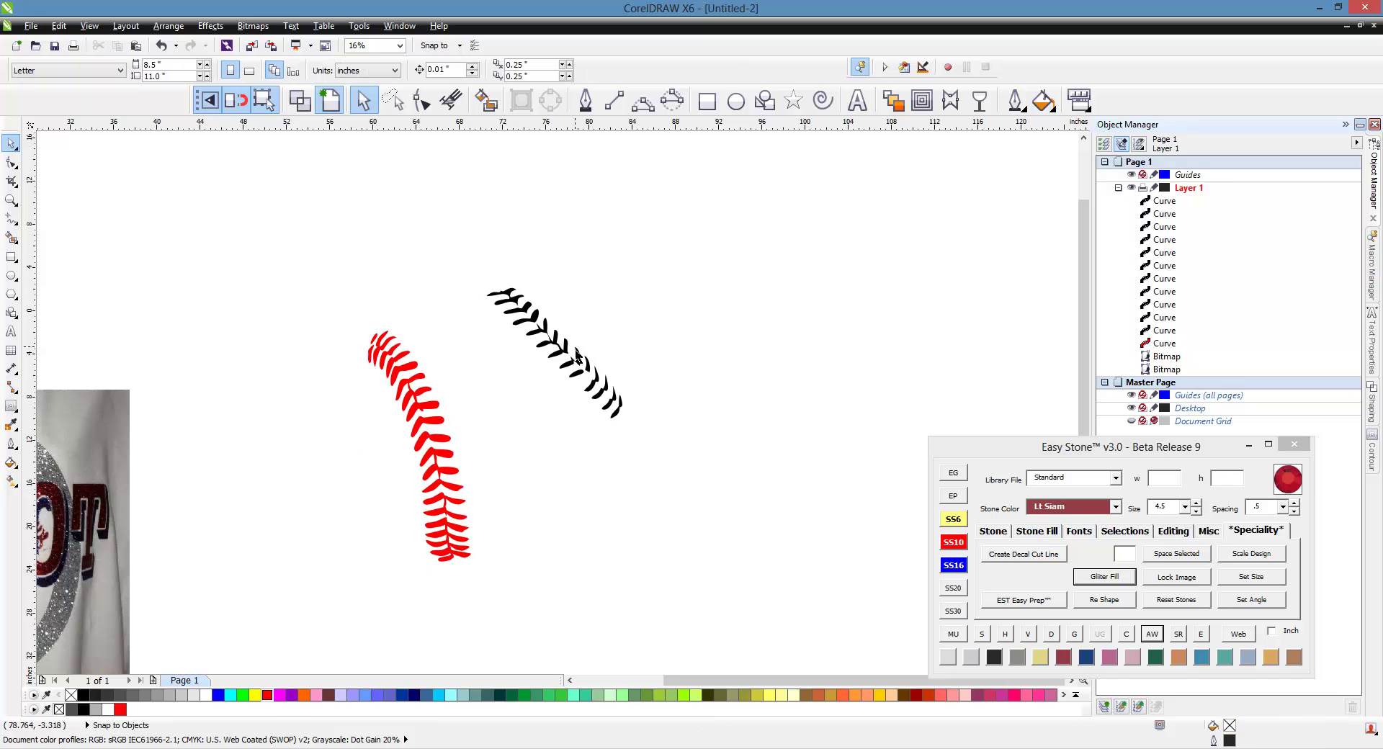
- Combine the shorter diagonal row's stitch shapes into one curve and add a one-step outside contour with a 1.5 mm offset
{"action": "left_click_drag", "start_coordinate": [472, 248], "coordinate": [677, 432]}
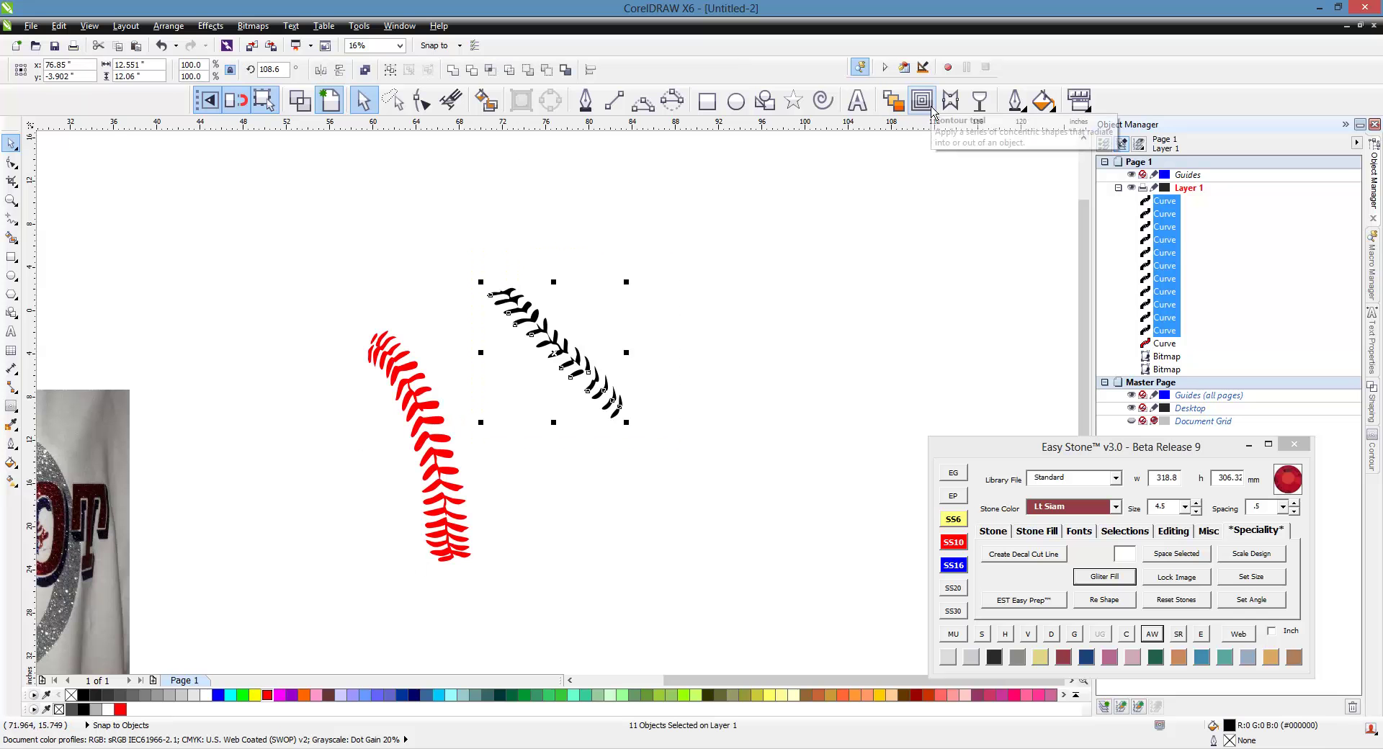
{"action": "left_click", "coordinate": [359, 75]}
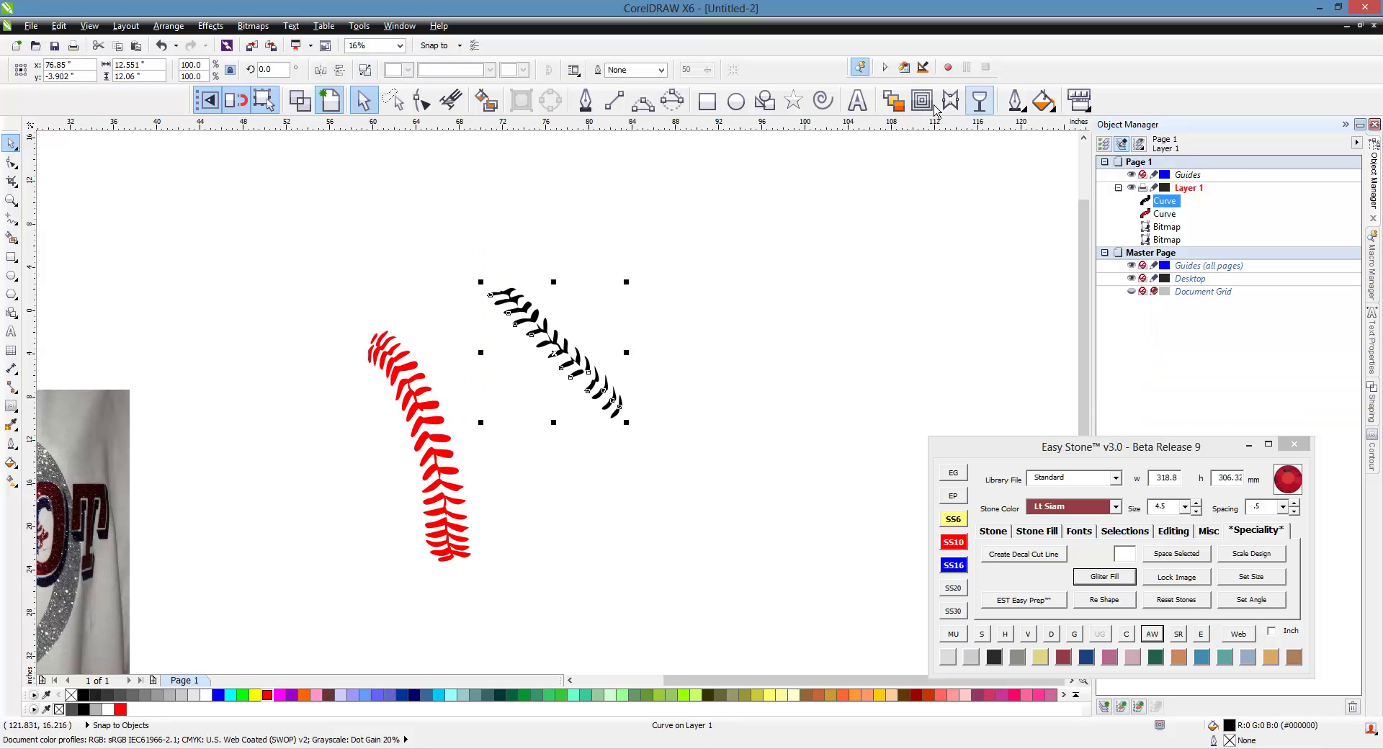
{"action": "left_click", "coordinate": [446, 69]}
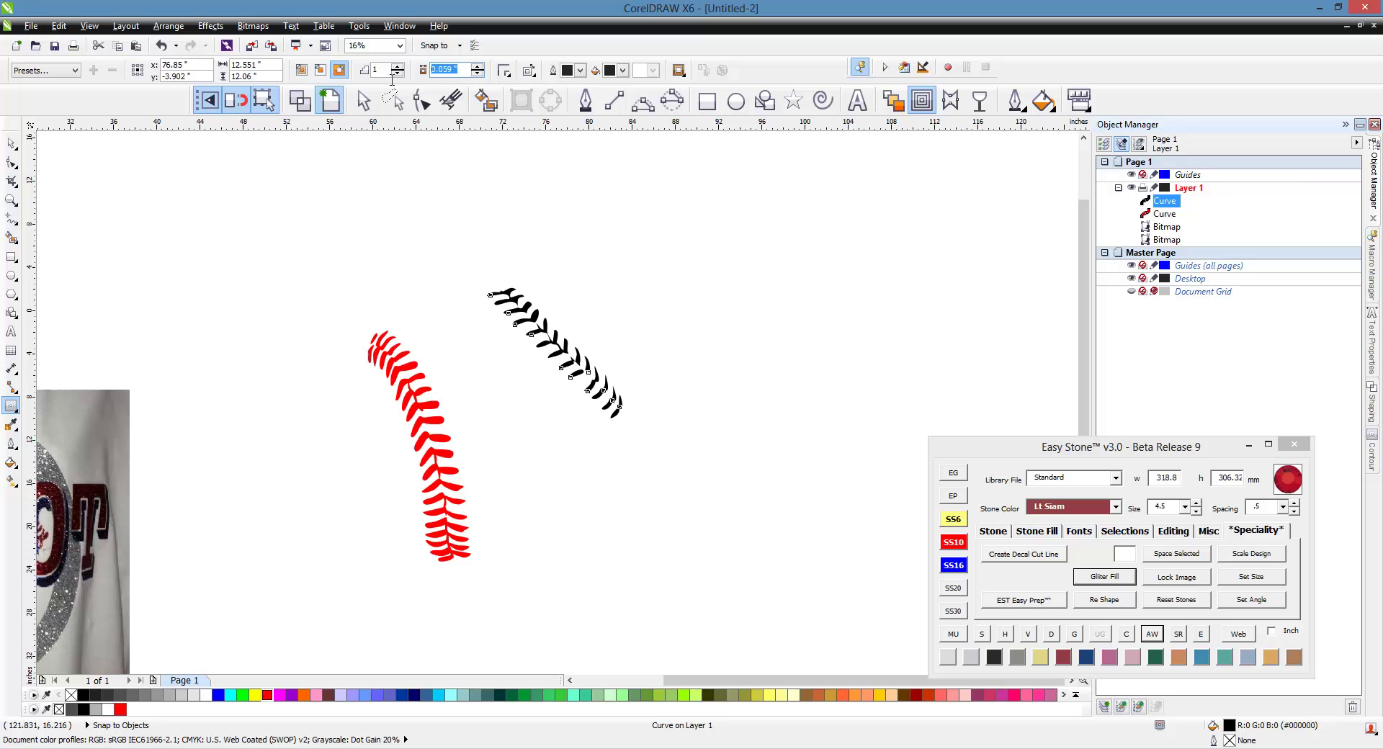
{"action": "type", "text": "1.5mm"}
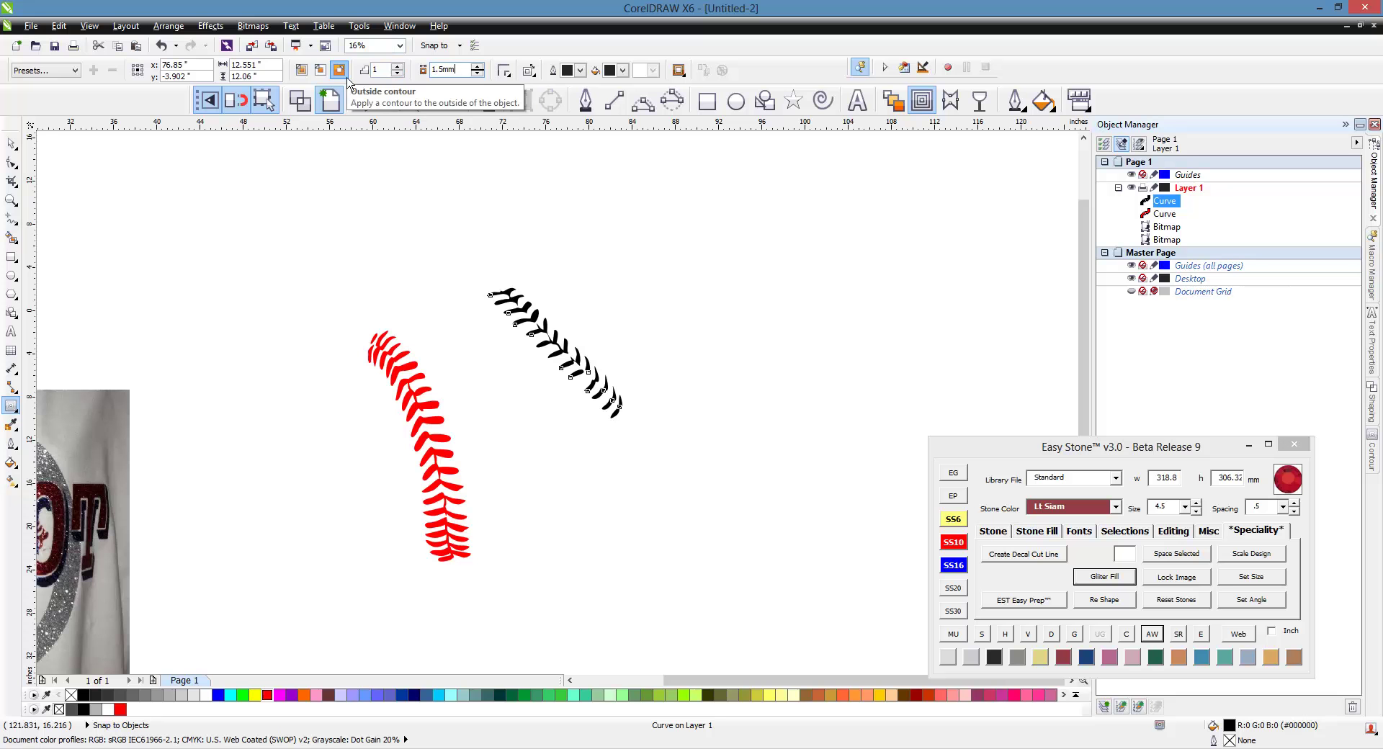
{"action": "left_click", "coordinate": [344, 73]}
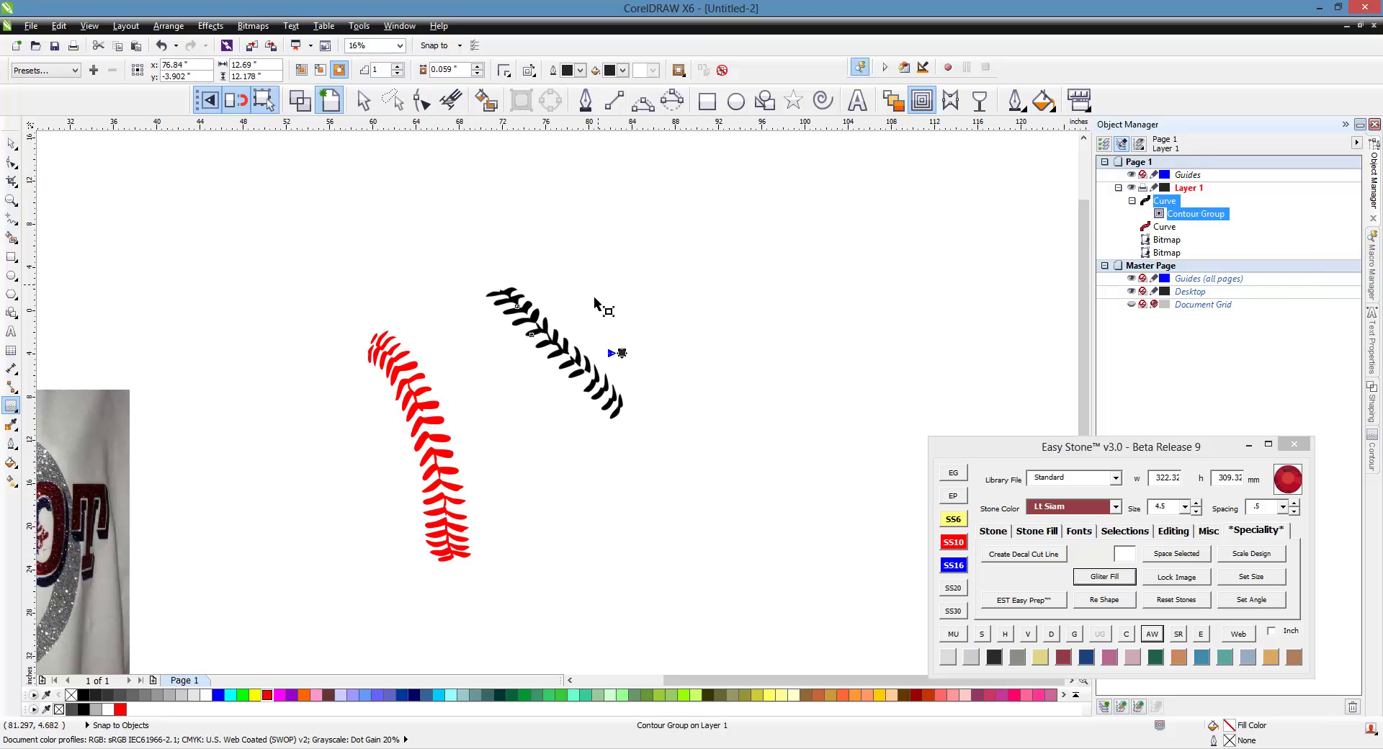
- Break the diagonal row's contour group apart and delete the original inner curve
{"action": "right_click", "coordinate": [569, 343]}
{"action": "right_click", "coordinate": [1192, 215]}
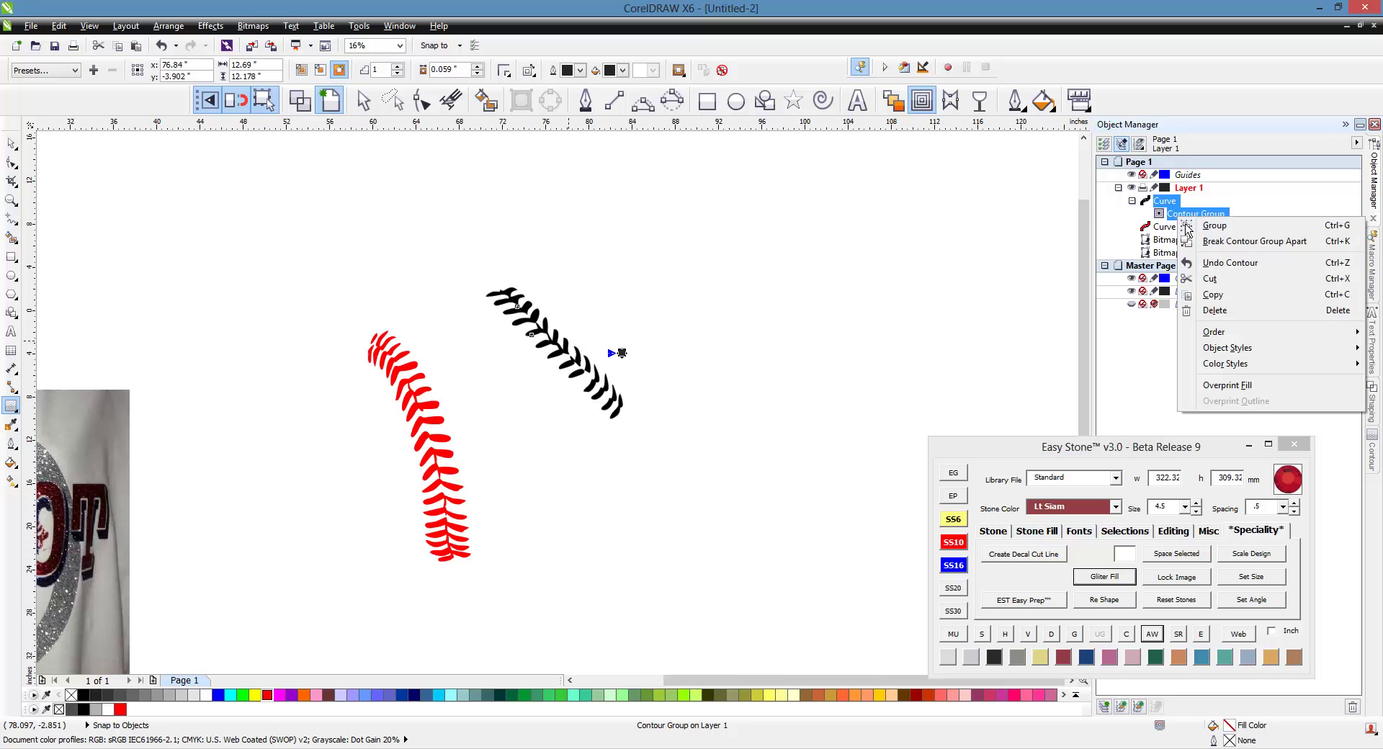
{"action": "left_click", "coordinate": [1254, 242]}
{"action": "scroll", "coordinate": [603, 351], "scroll_direction": "up", "scroll_amount": 6}
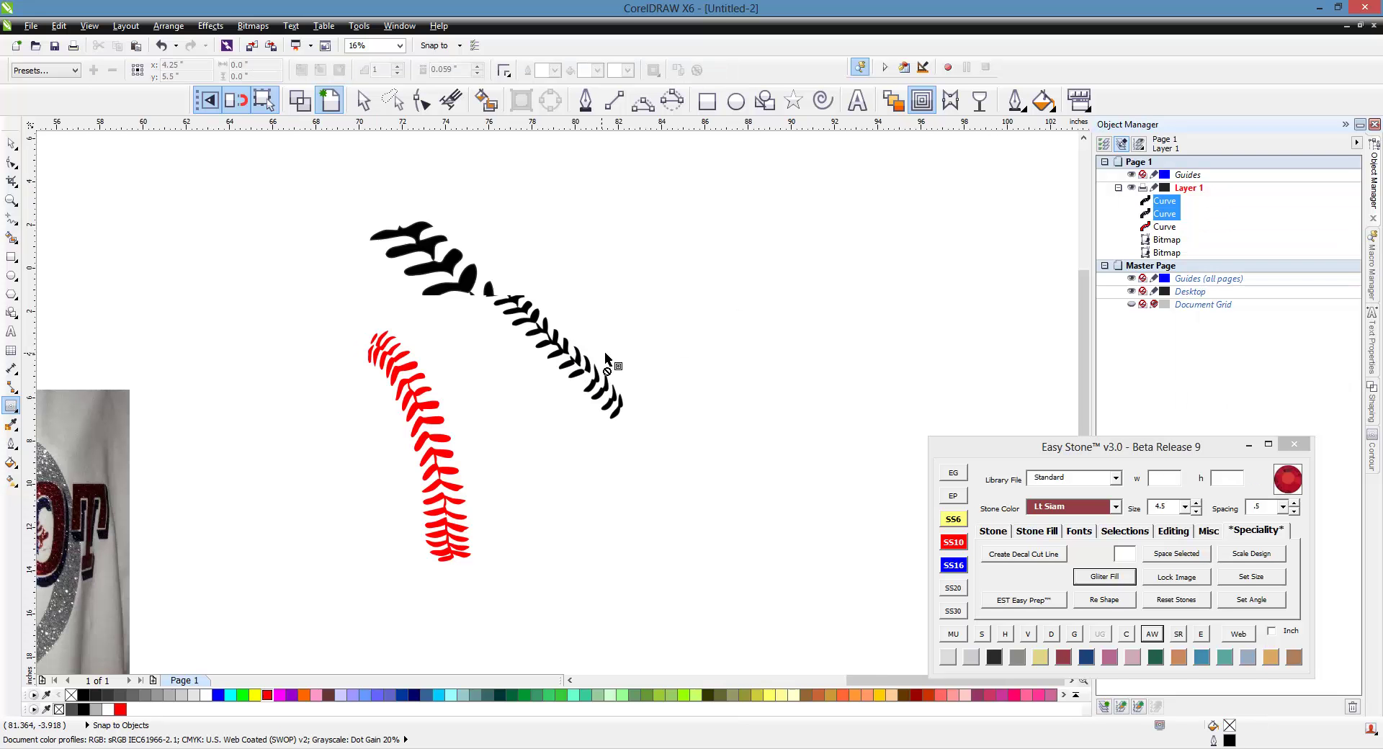
{"action": "left_click", "coordinate": [11, 143]}
{"action": "left_click", "coordinate": [303, 197]}
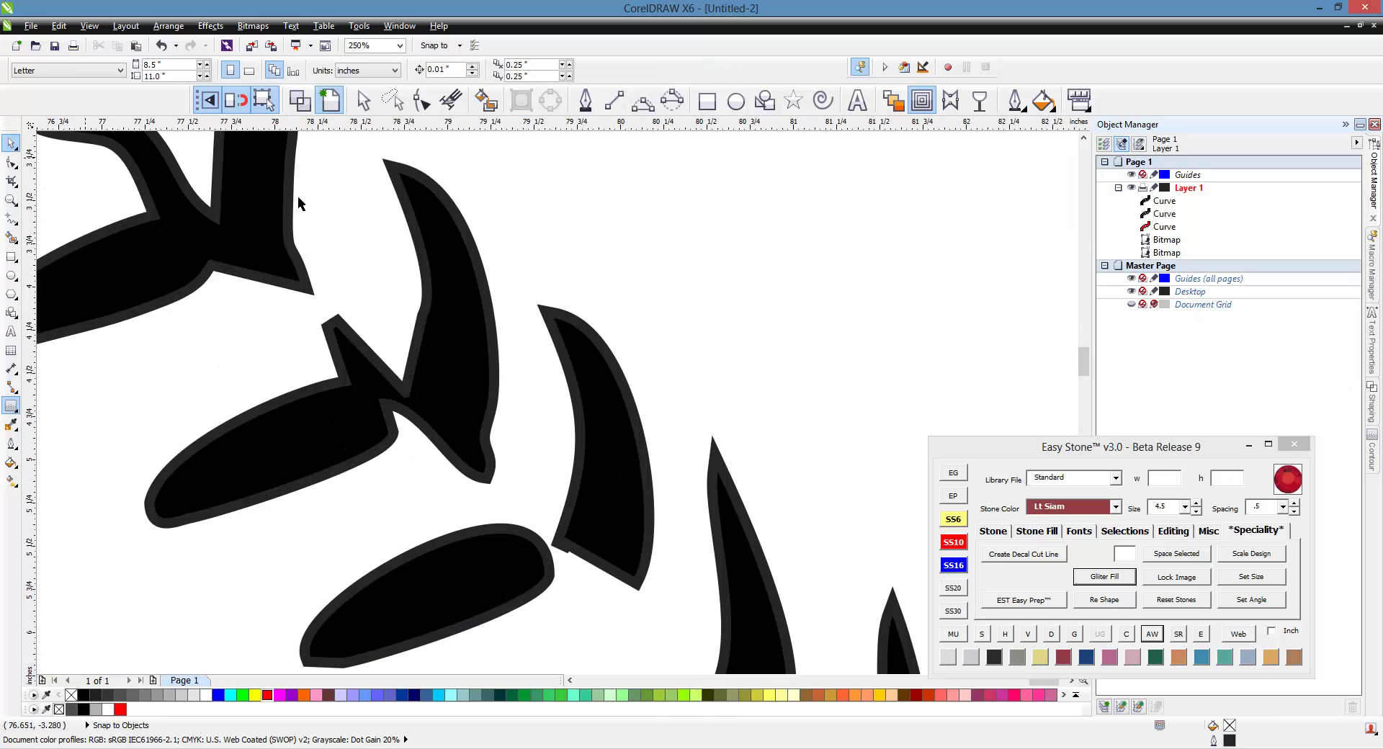
{"action": "left_click", "coordinate": [447, 403]}
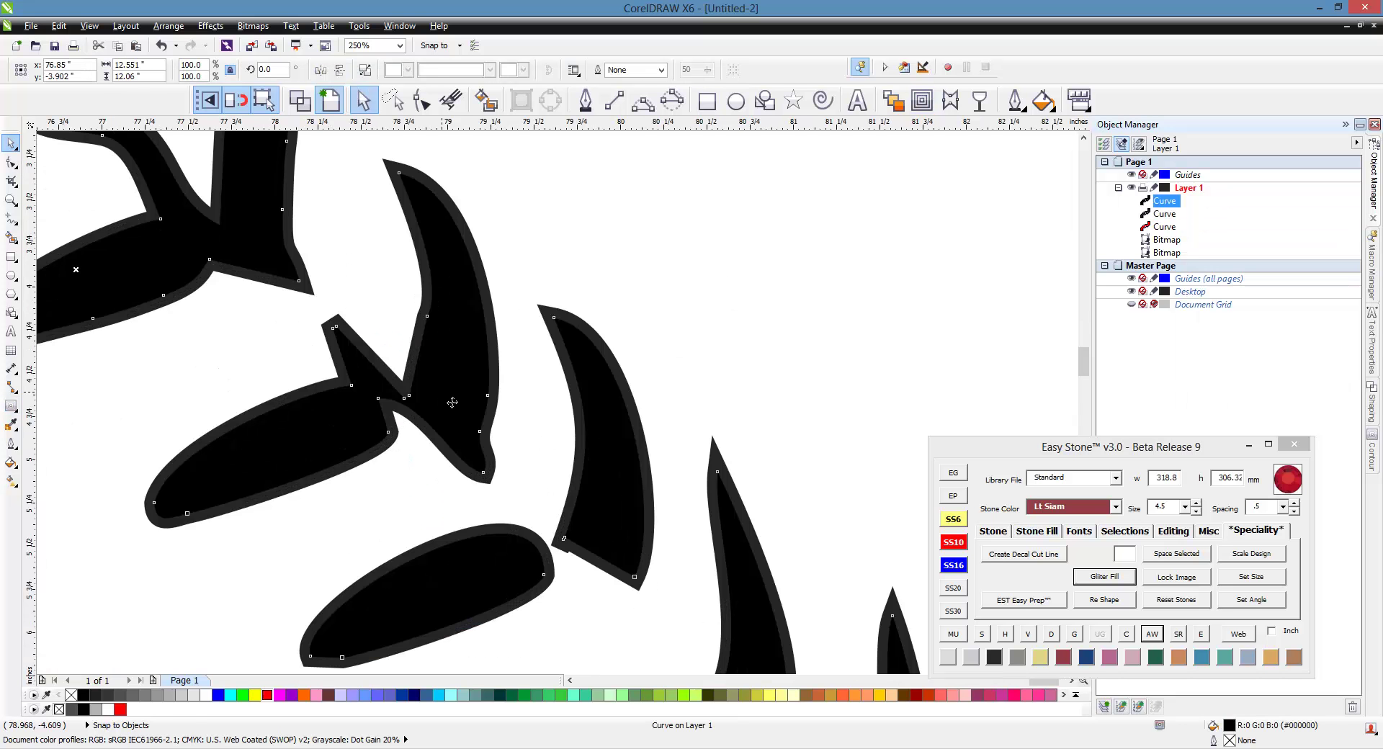
{"action": "key", "text": "Delete"}
- Fill the thickened diagonal stitch row with red
{"action": "scroll", "coordinate": [432, 392], "scroll_direction": "down", "scroll_amount": 3}
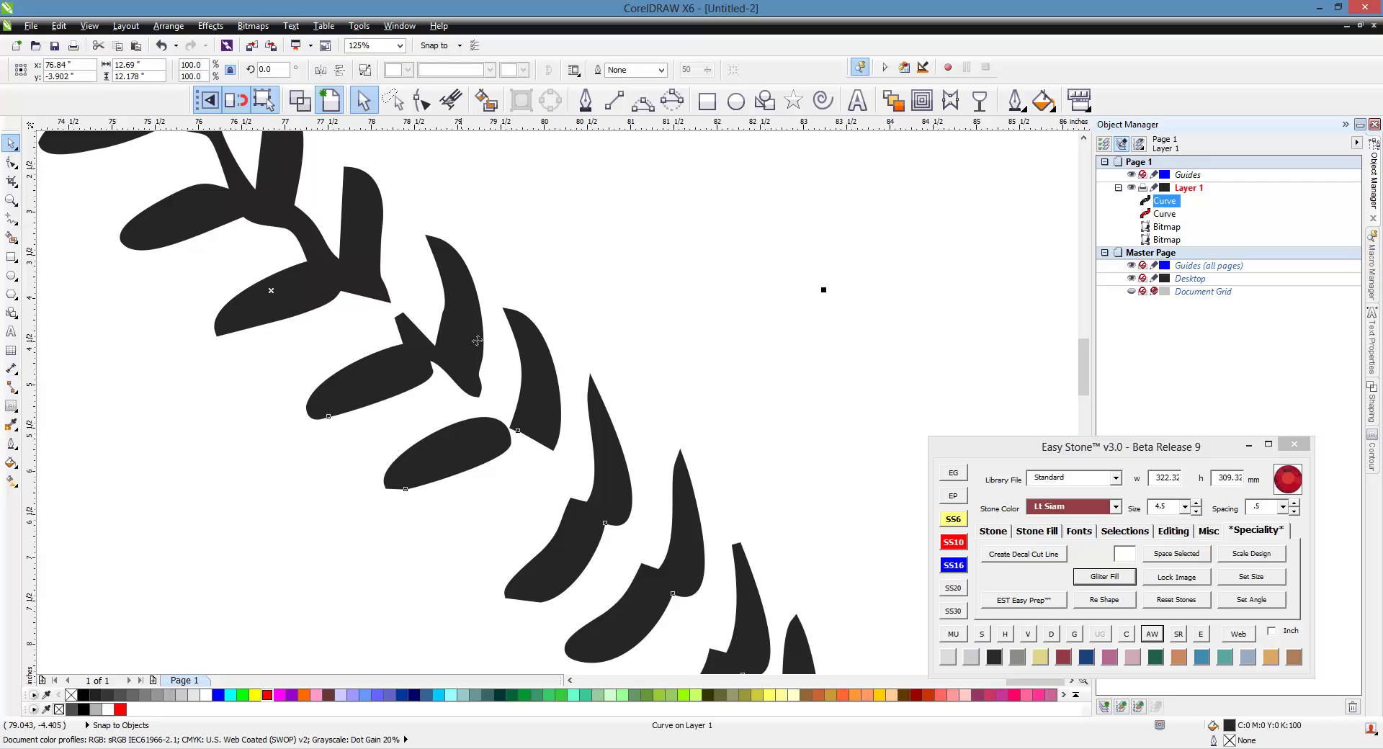
{"action": "left_click", "coordinate": [266, 695]}
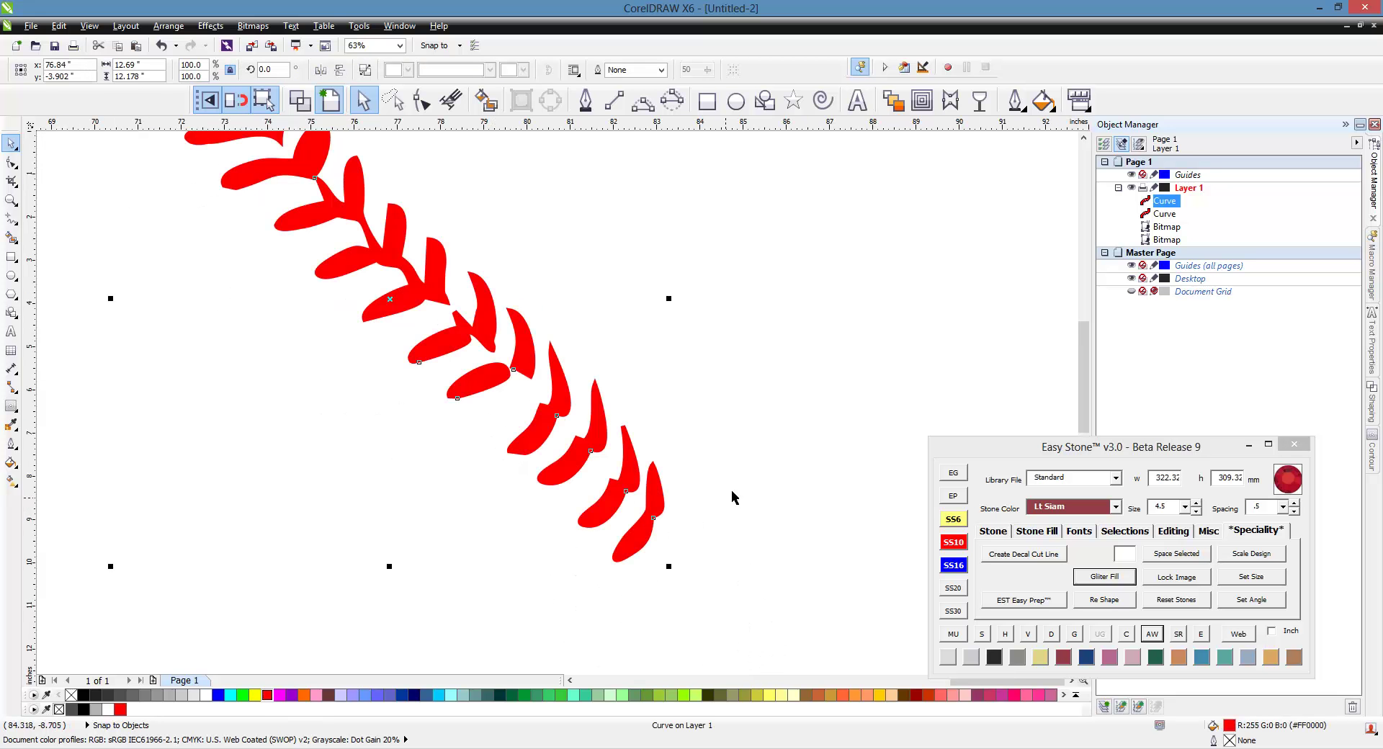
{"action": "left_click", "coordinate": [731, 494]}
{"action": "scroll", "coordinate": [706, 440], "scroll_direction": "down", "scroll_amount": 3}
{"action": "scroll", "coordinate": [712, 453], "scroll_direction": "up", "scroll_amount": 2}
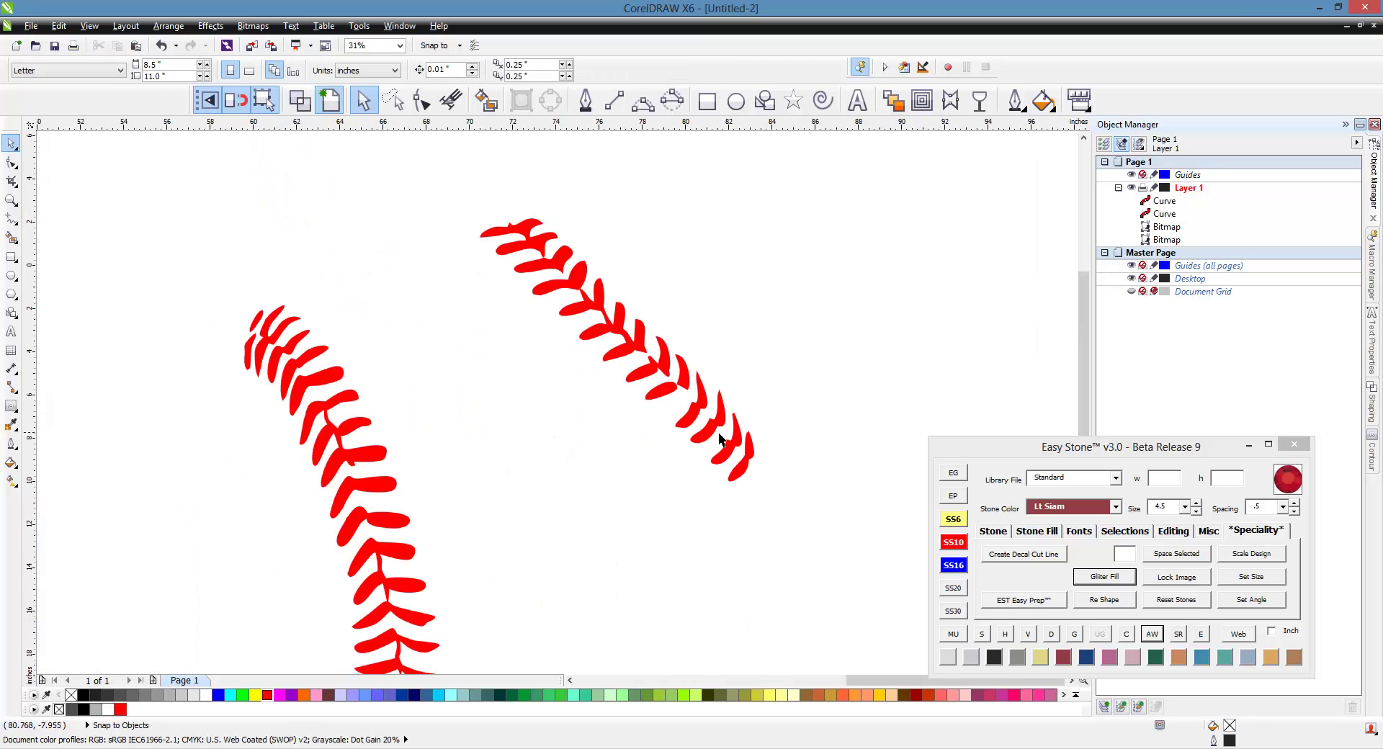
- Extend the blunt spur between two diagonal-row stitches toward the neighbouring stitch by moving its corner node and deleting the adjacent one
{"action": "scroll", "coordinate": [669, 366], "scroll_direction": "up", "scroll_amount": 8}
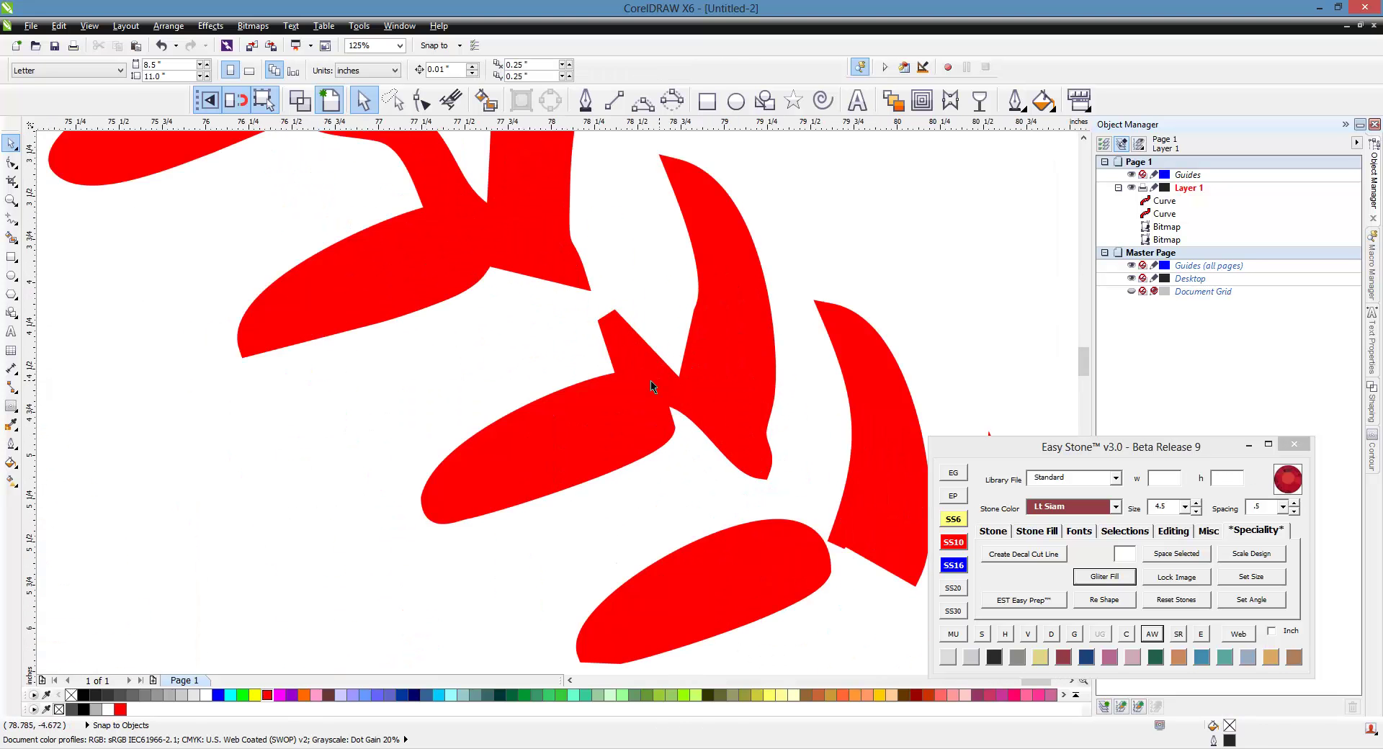
{"action": "left_click", "coordinate": [633, 332]}
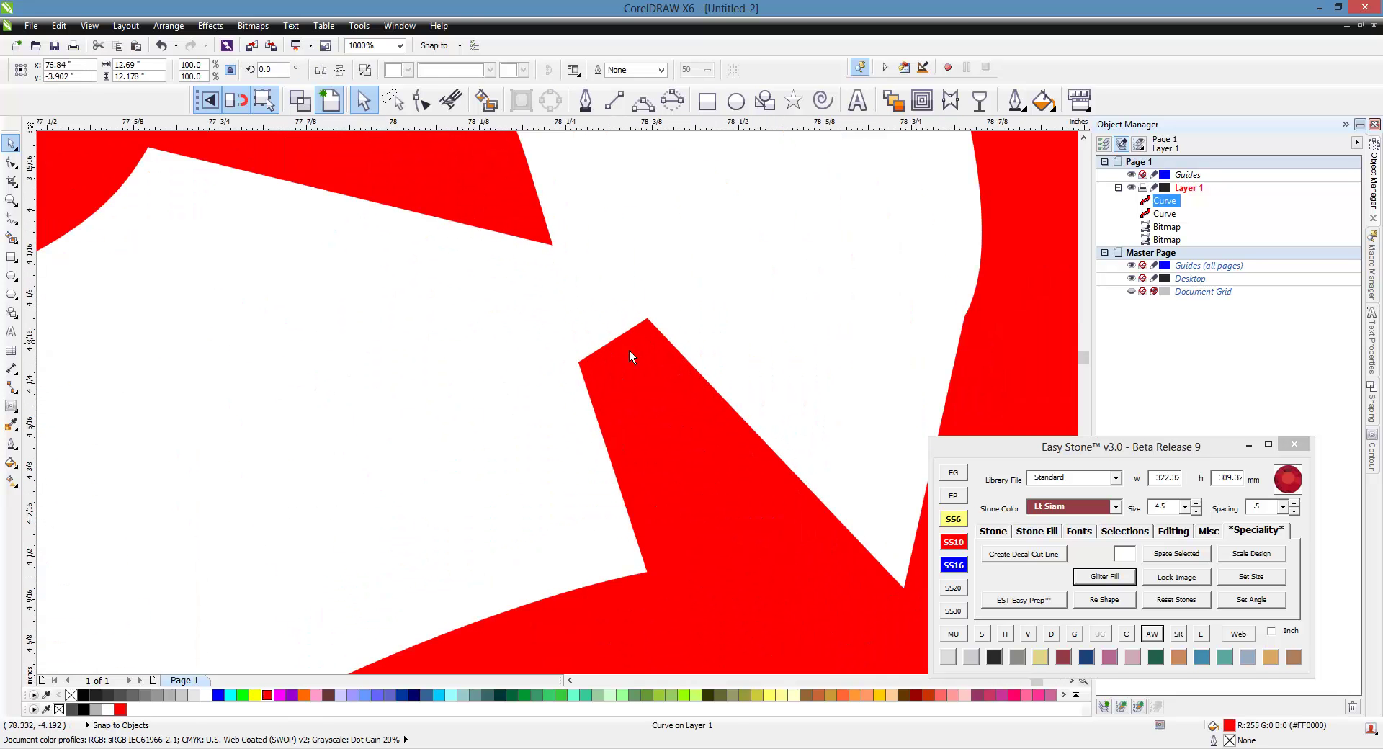
{"action": "key", "text": "F10"}
{"action": "left_click_drag", "start_coordinate": [615, 337], "coordinate": [569, 282]}
{"action": "double_click", "coordinate": [577, 362]}
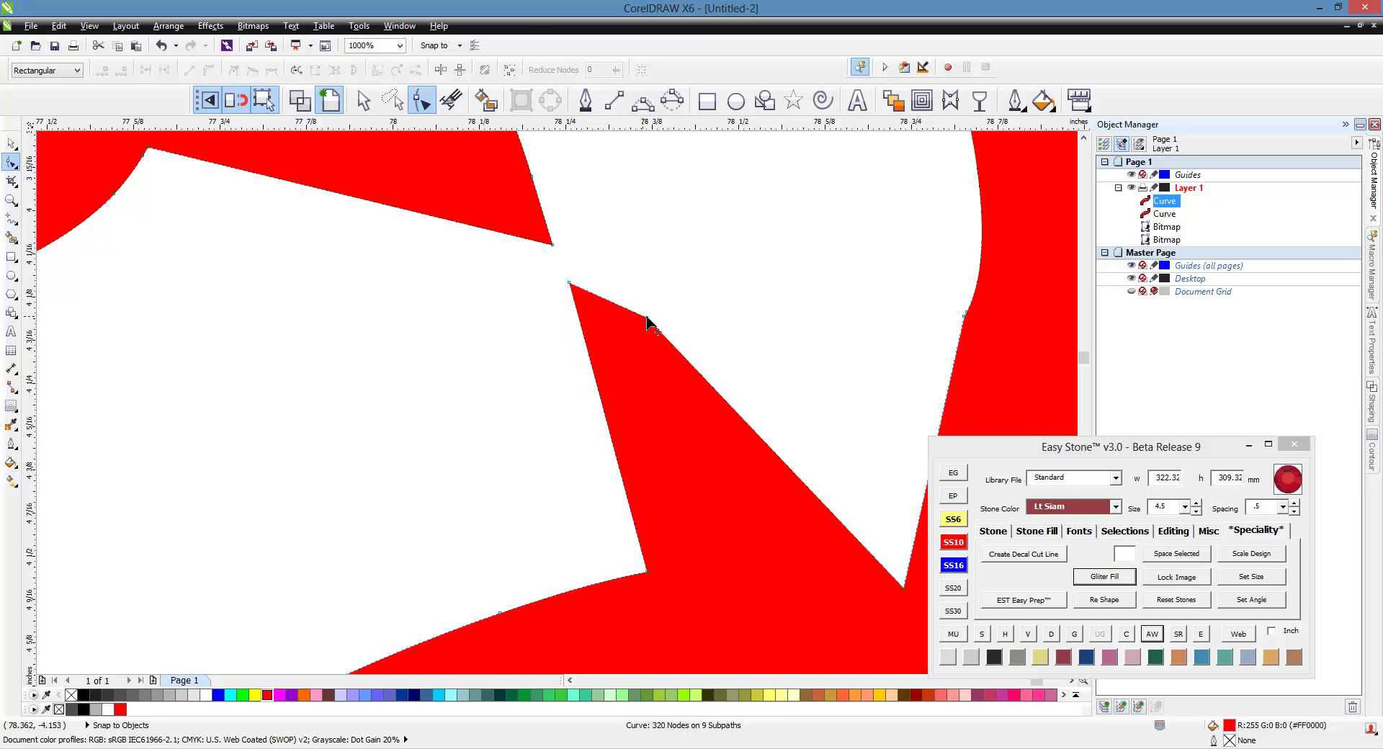
{"action": "double_click", "coordinate": [647, 317]}
{"action": "scroll", "coordinate": [631, 314], "scroll_direction": "down", "scroll_amount": 2}
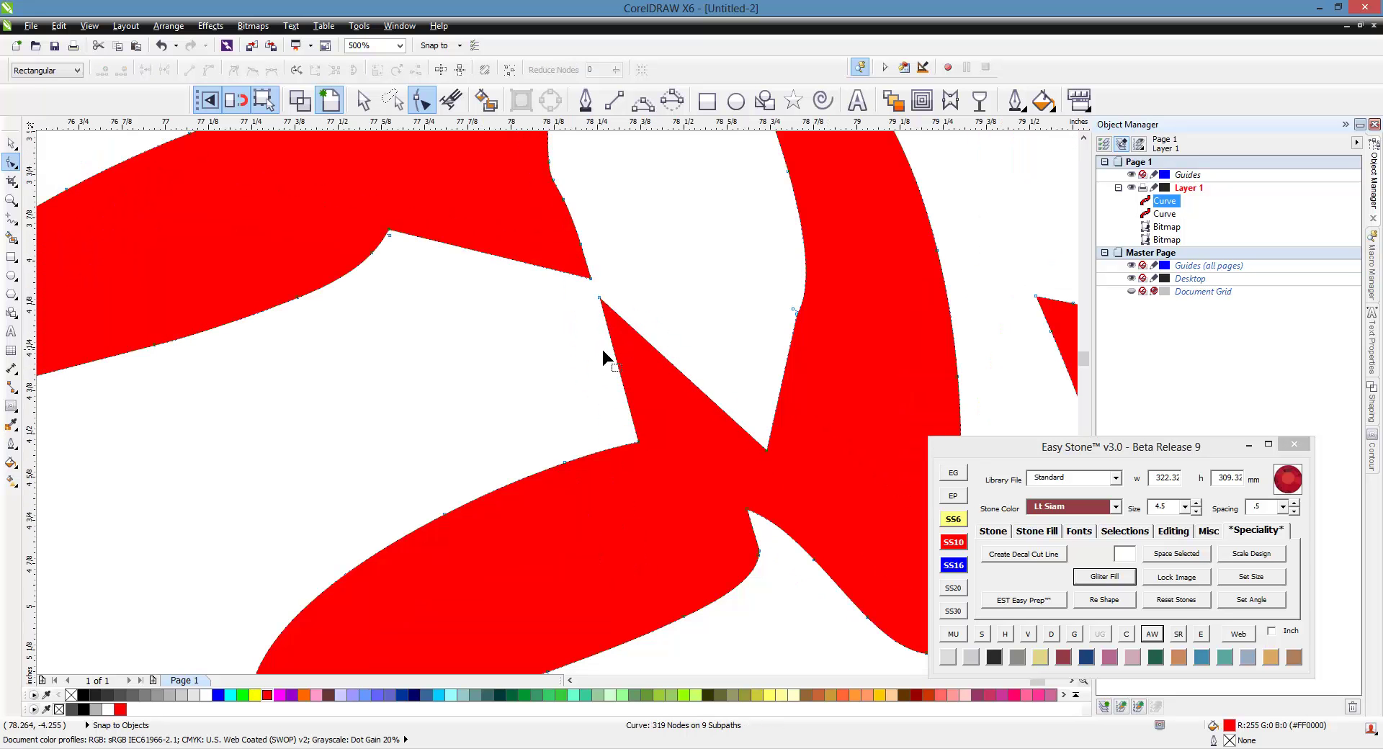
- Add a node on each side of the spur's pointed tip and delete the tip node to blunt it
{"action": "scroll", "coordinate": [607, 313], "scroll_direction": "up", "scroll_amount": 2}
{"action": "double_click", "coordinate": [637, 334]}
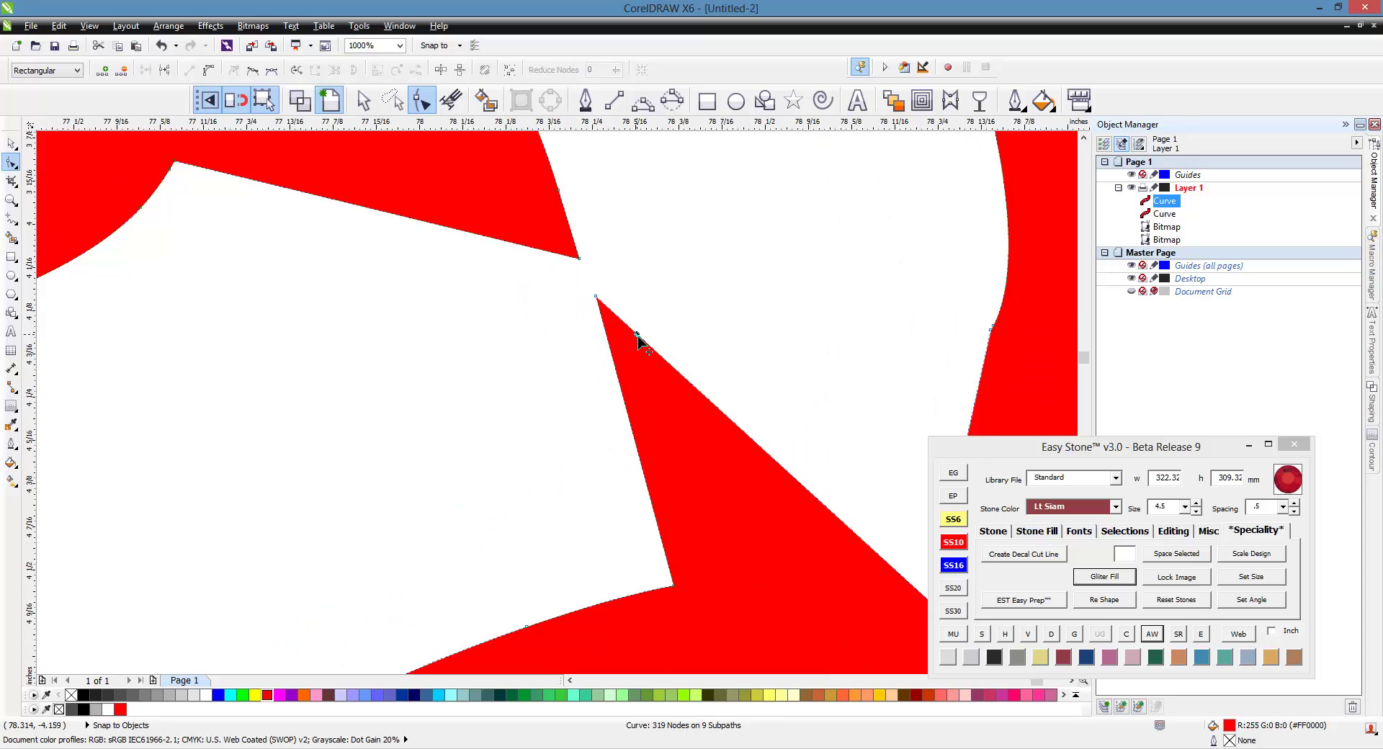
{"action": "double_click", "coordinate": [610, 352]}
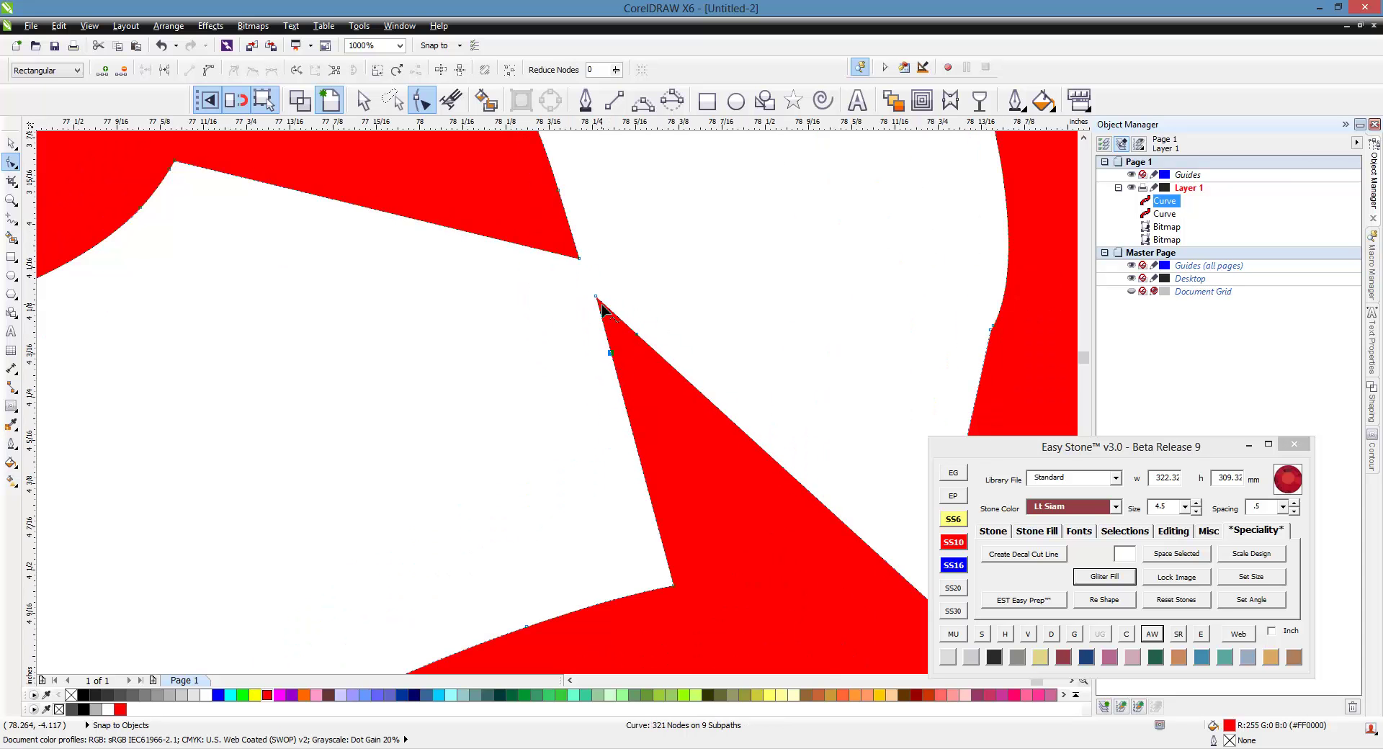
{"action": "key", "text": "Delete"}
{"action": "scroll", "coordinate": [620, 328], "scroll_direction": "up", "scroll_amount": 2}
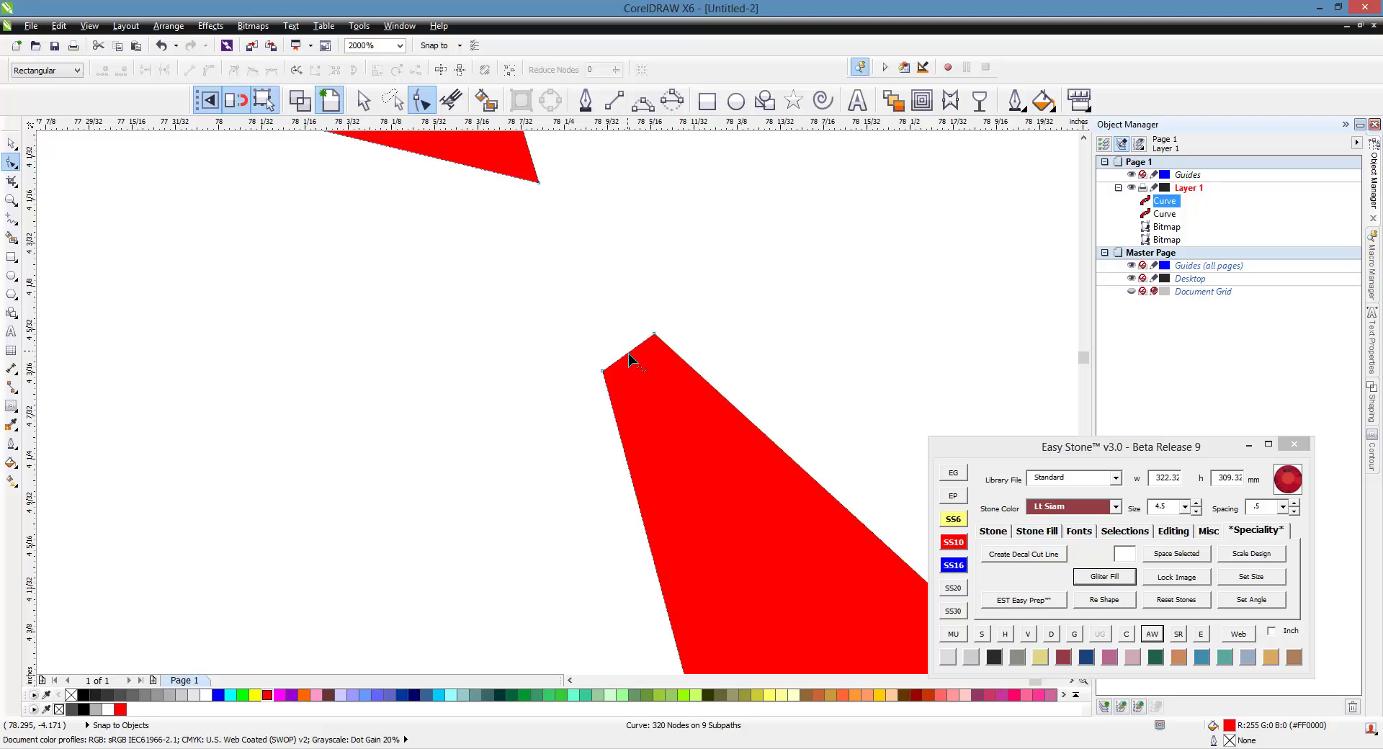
- Convert the blunt tip segment of the spur to a curve and bow it outward into a rounded tip, then deselect the row
{"action": "right_click", "coordinate": [628, 353]}
{"action": "left_click", "coordinate": [681, 413]}
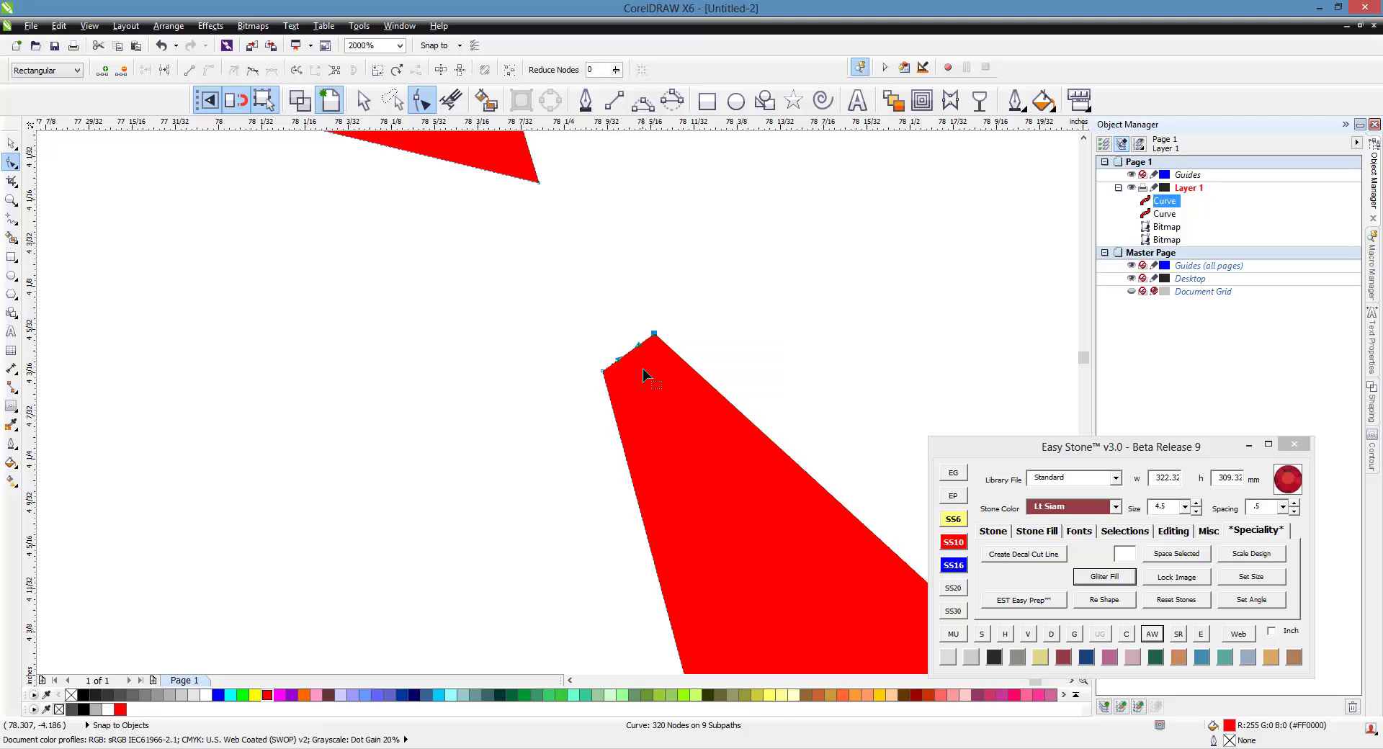
{"action": "left_click_drag", "start_coordinate": [629, 352], "coordinate": [589, 311]}
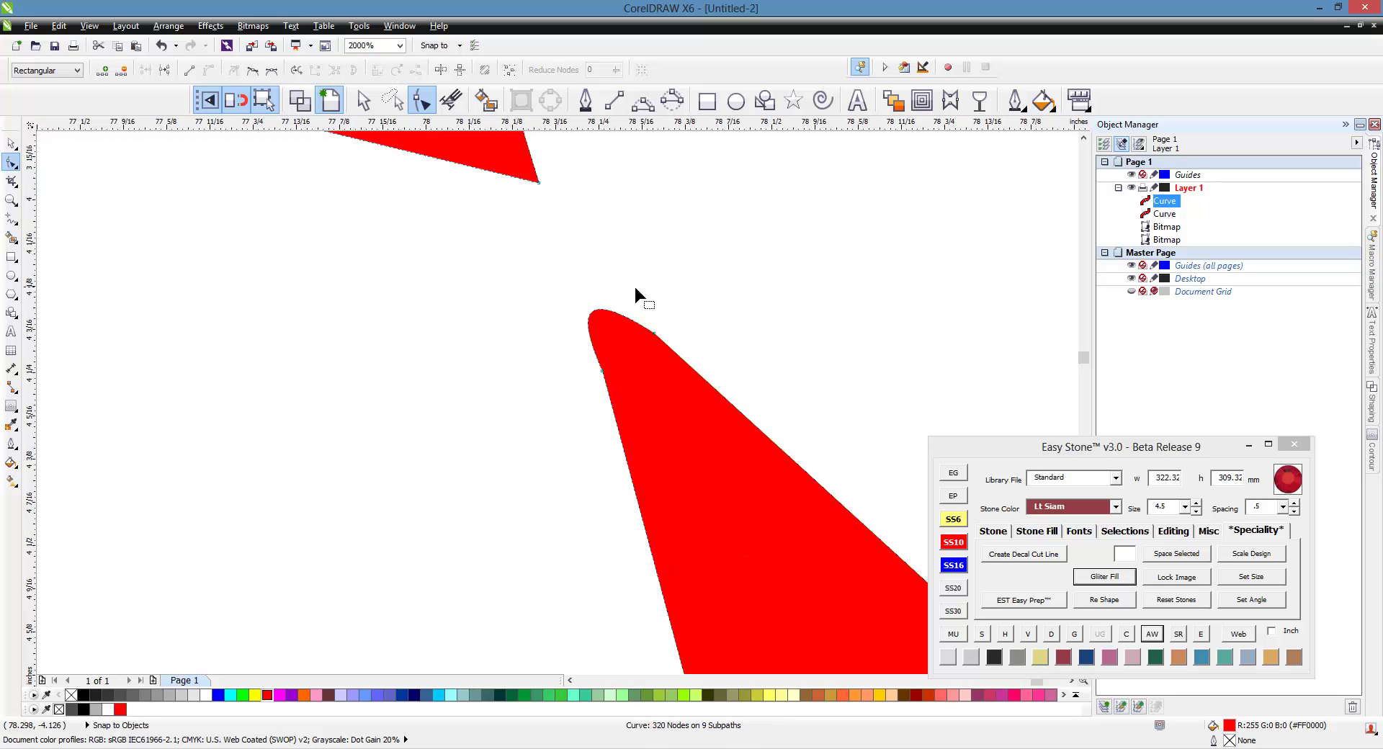
{"action": "scroll", "coordinate": [639, 293], "scroll_direction": "down", "scroll_amount": 6}
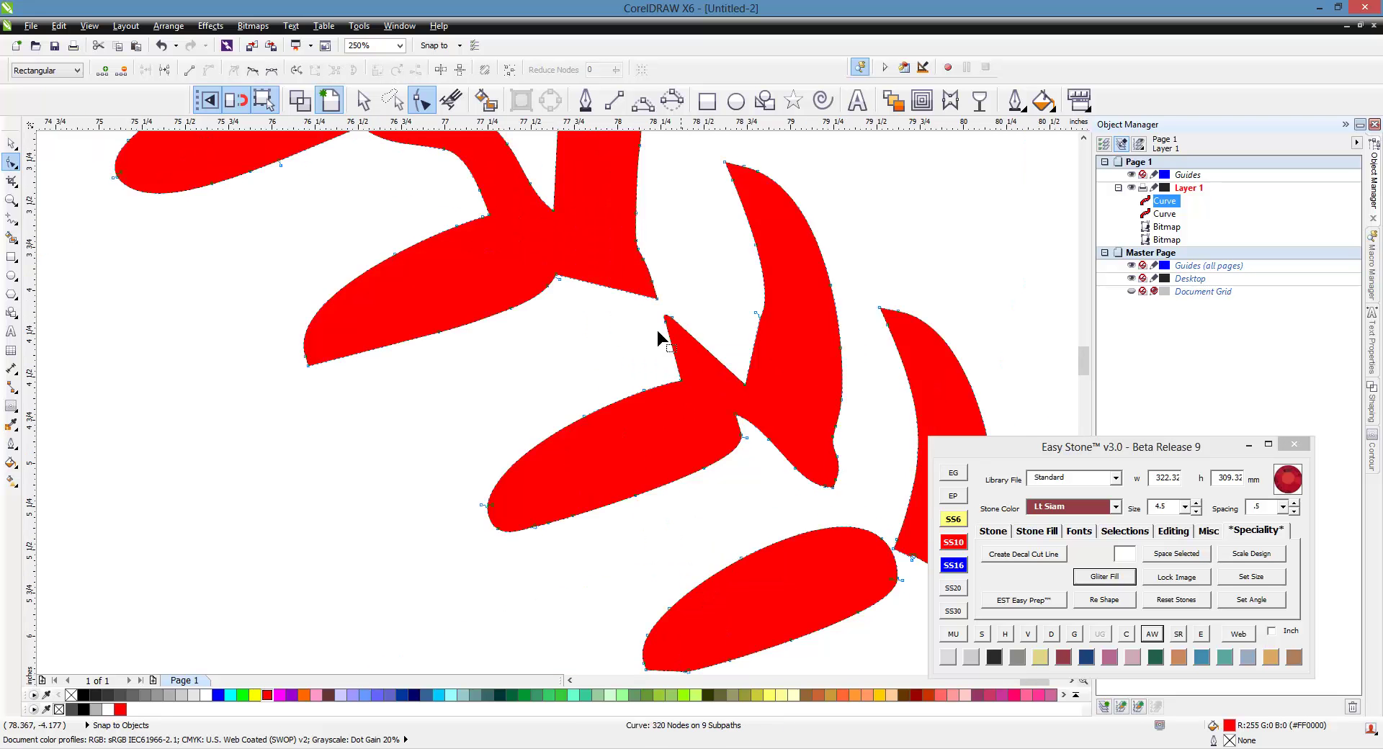
{"action": "left_click", "coordinate": [12, 143]}
{"action": "left_click", "coordinate": [430, 356]}
{"action": "scroll", "coordinate": [569, 376], "scroll_direction": "down", "scroll_amount": 2}
{"action": "scroll", "coordinate": [569, 376], "scroll_direction": "down", "scroll_amount": 4}
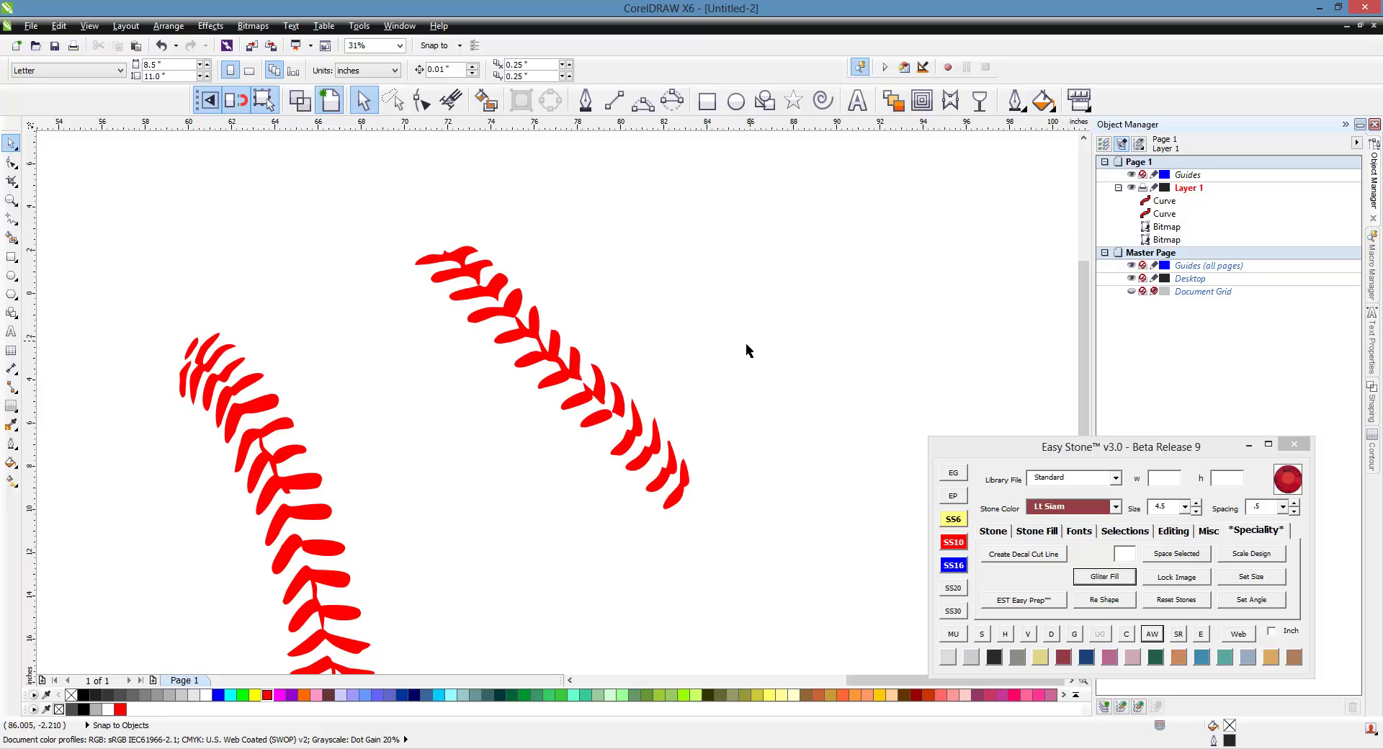
{"action": "scroll", "coordinate": [694, 400], "scroll_direction": "down", "scroll_amount": 2}
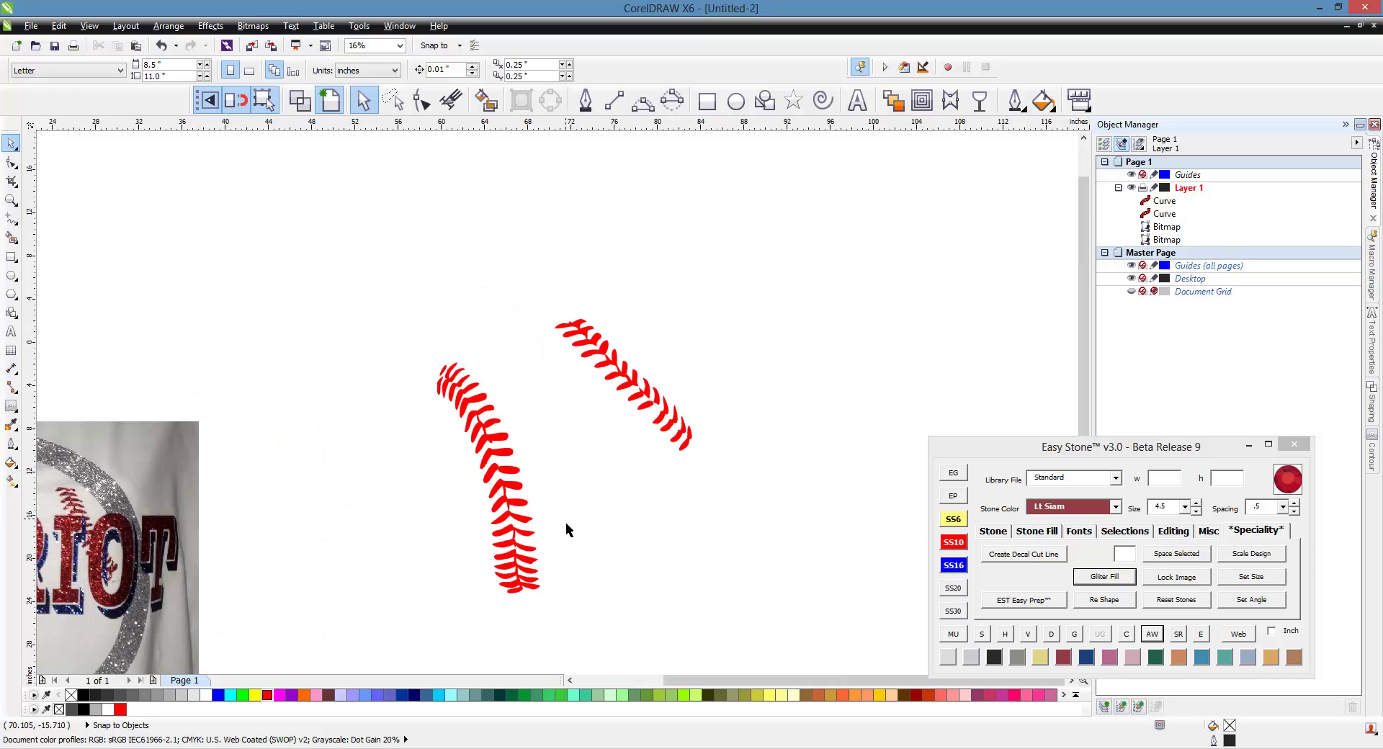
- Draw a circle around both stitch rows, resize it to about 27.8 inches in diameter and center it around them
{"action": "left_click", "coordinate": [735, 101]}
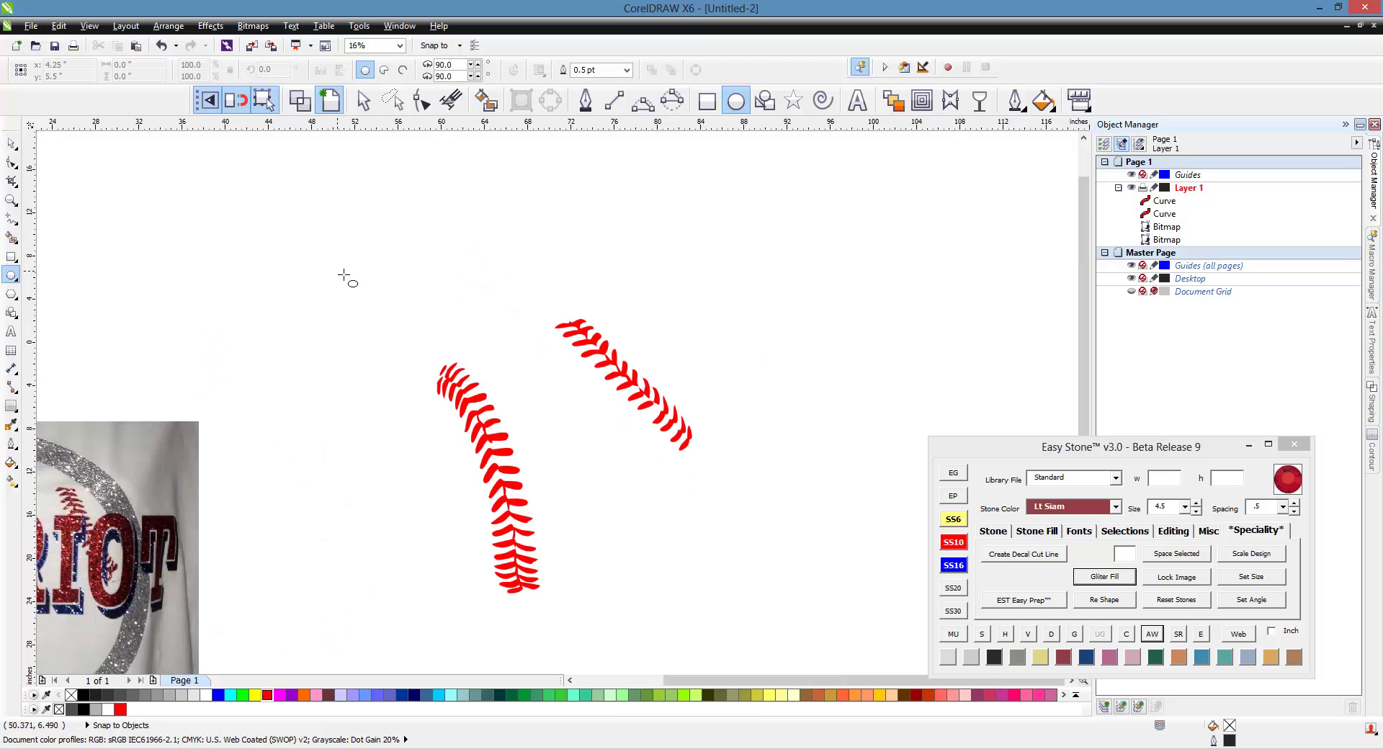
{"action": "left_click_drag", "start_coordinate": [348, 263], "coordinate": [701, 616]}
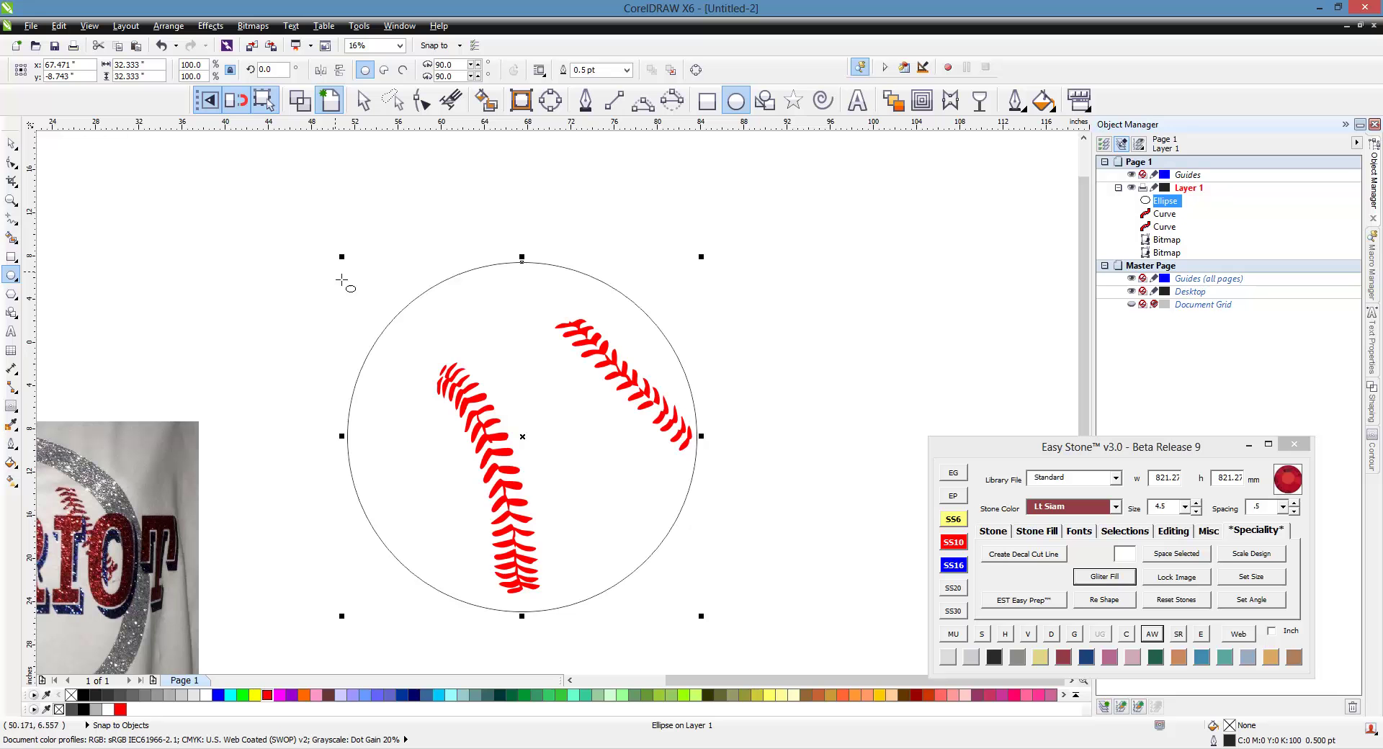
{"action": "left_click_drag", "start_coordinate": [350, 269], "coordinate": [400, 314]}
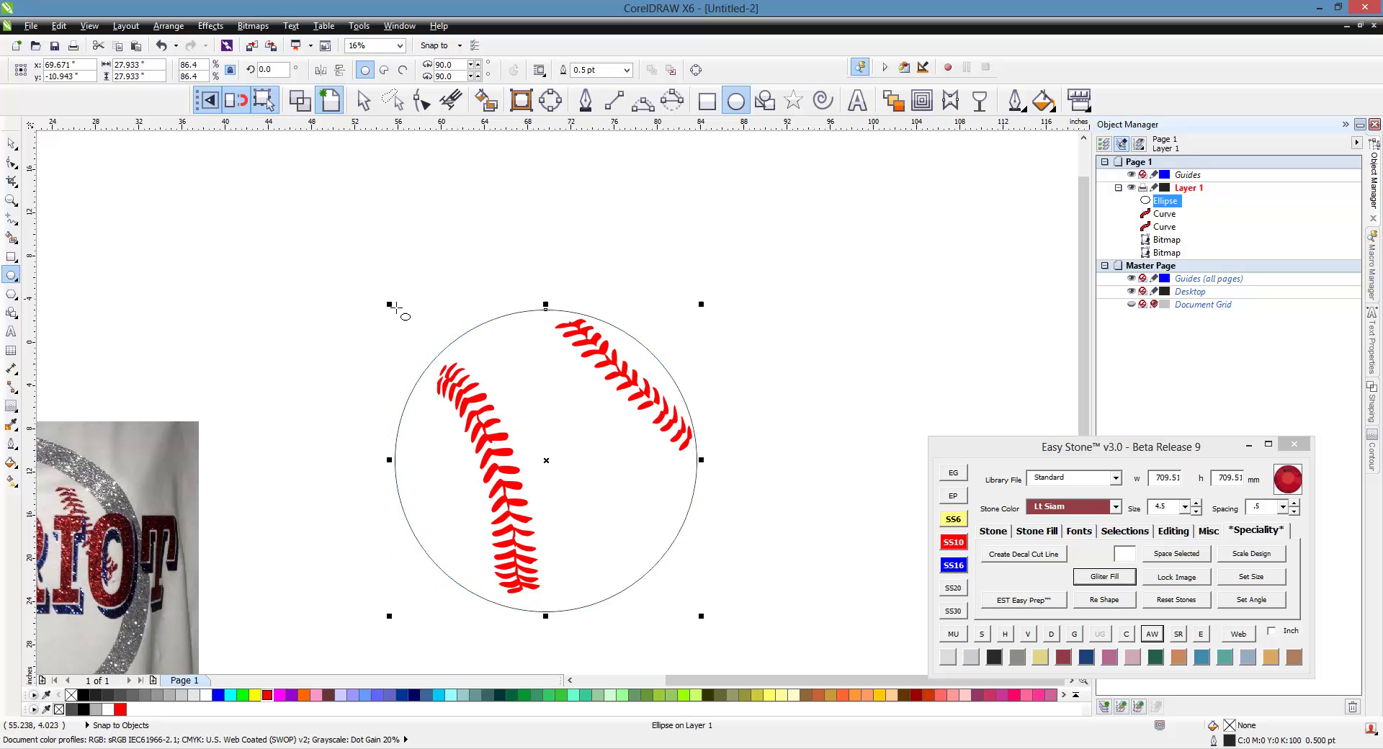
{"action": "left_click_drag", "start_coordinate": [710, 631], "coordinate": [699, 618]}
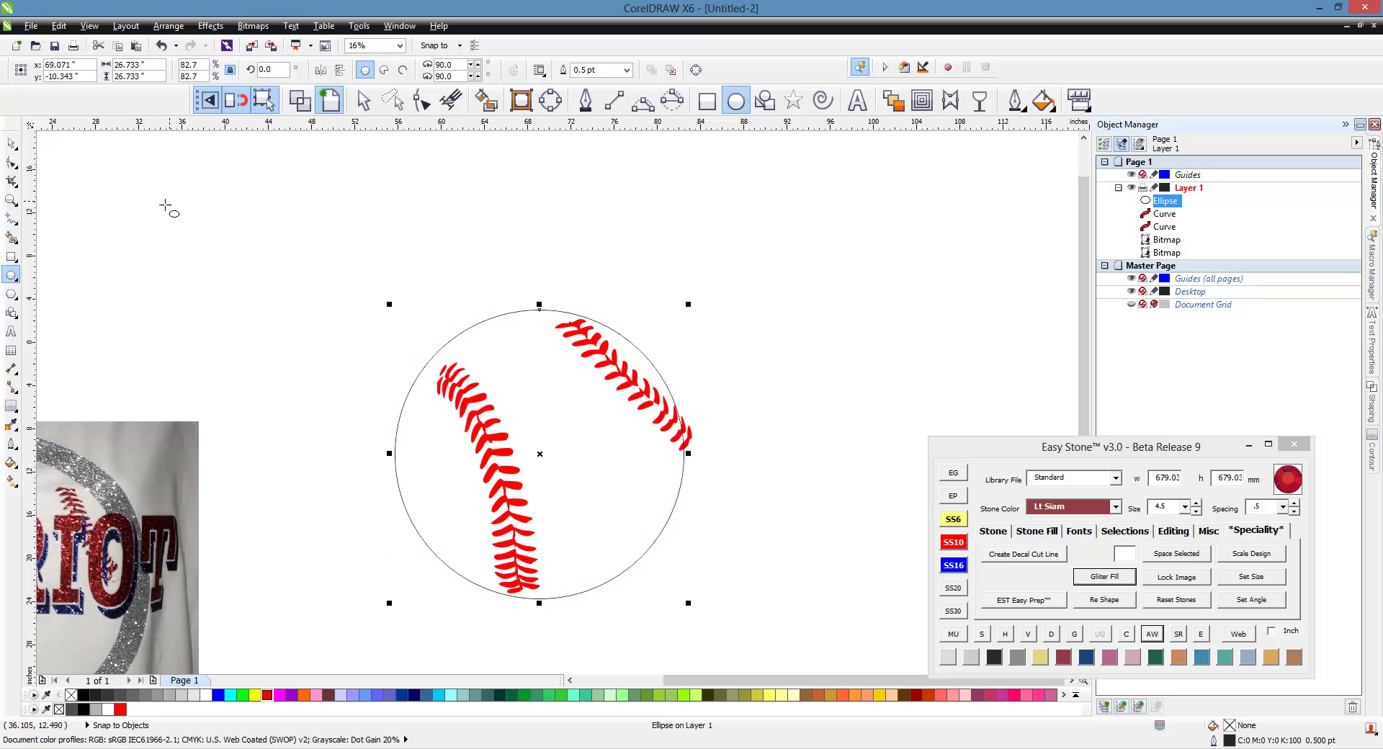
{"action": "left_click", "coordinate": [12, 144]}
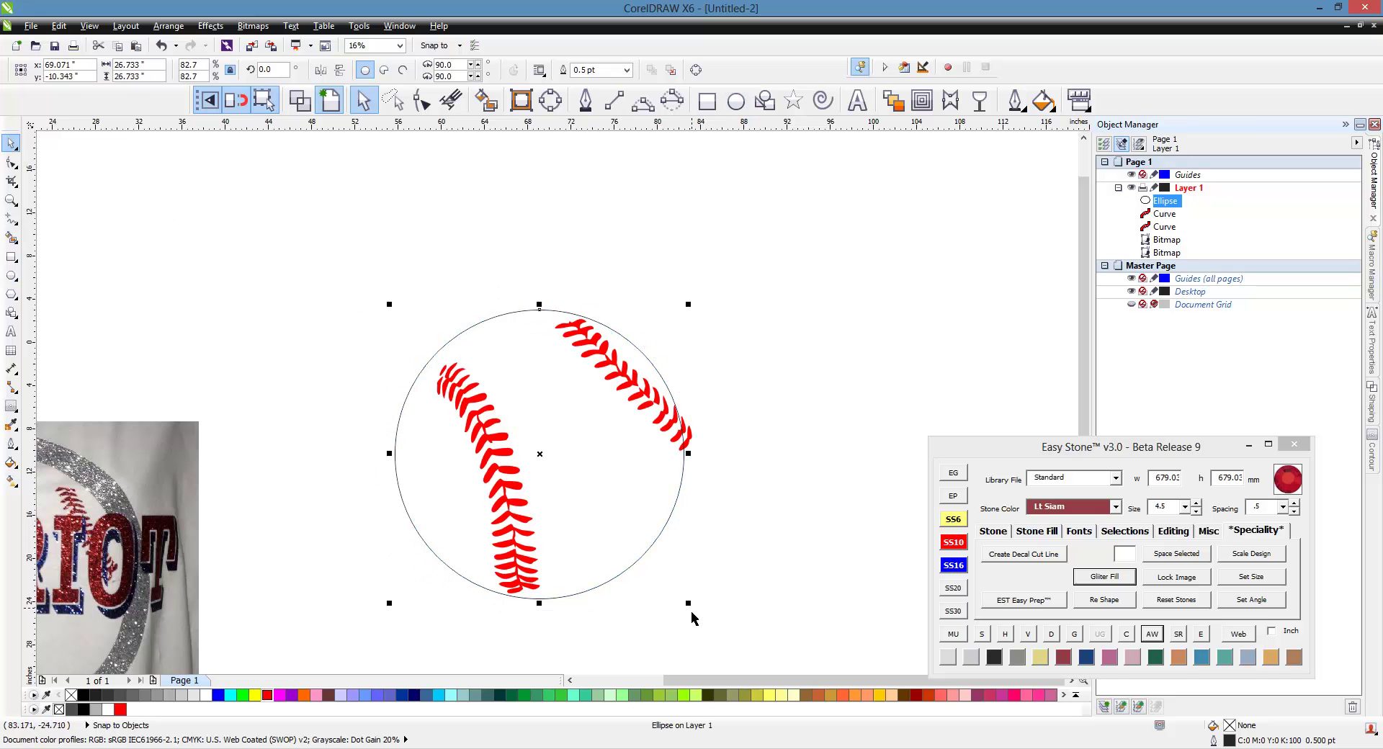
{"action": "left_click_drag", "start_coordinate": [691, 618], "coordinate": [717, 621]}
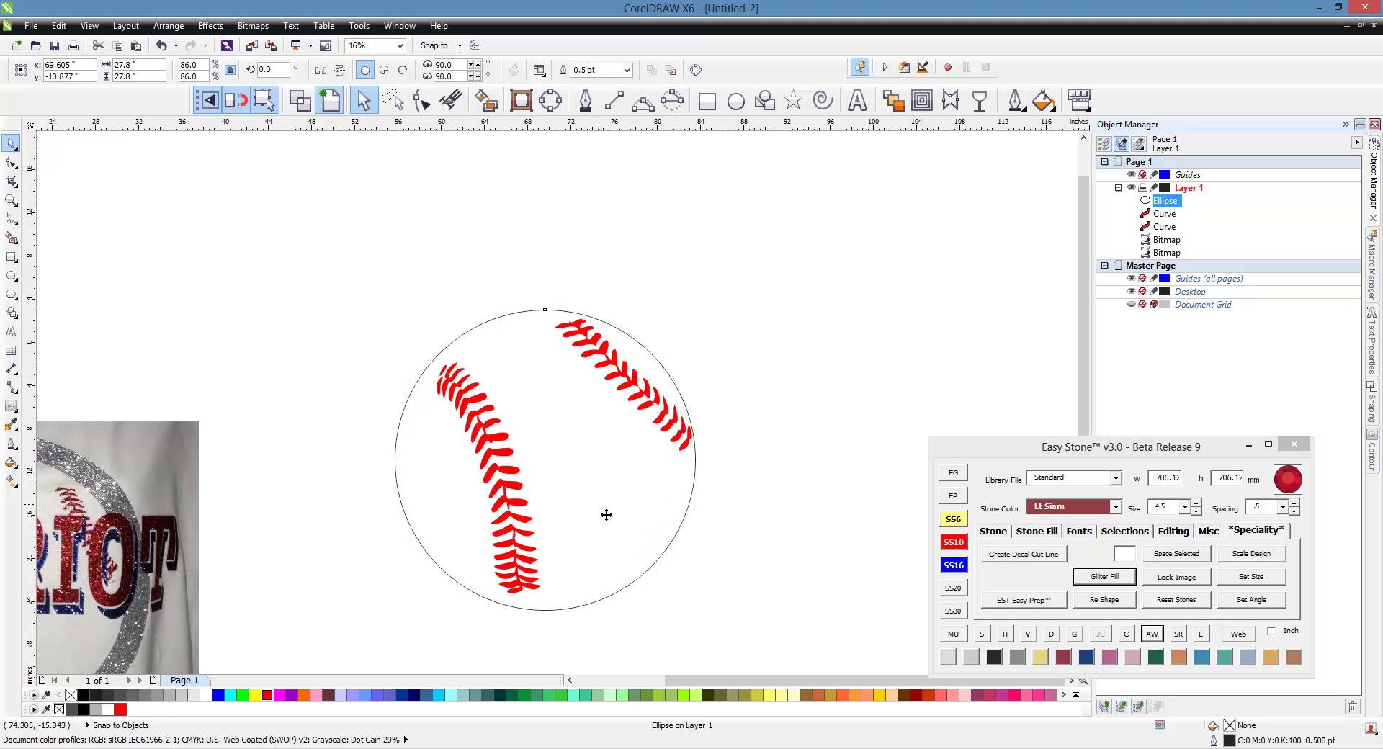
{"action": "left_click_drag", "start_coordinate": [606, 514], "coordinate": [609, 507]}
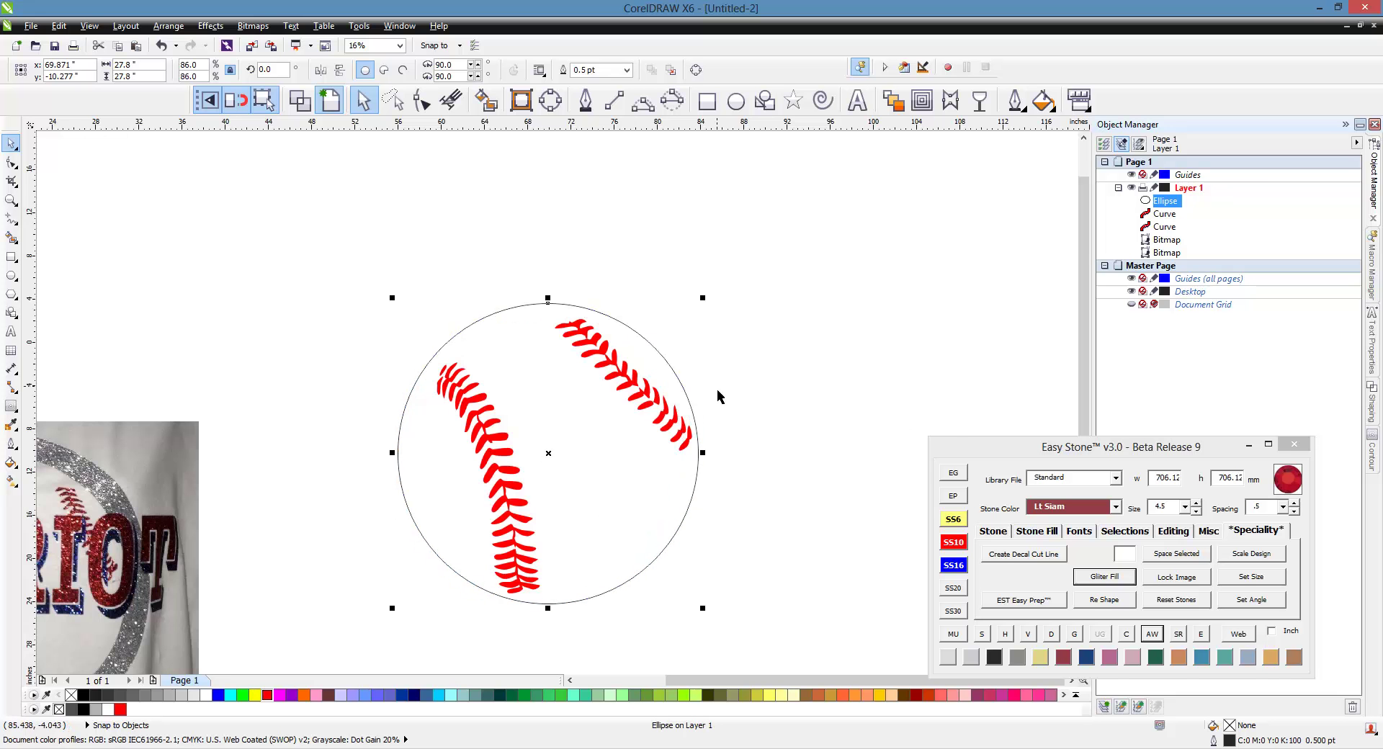
- Duplicate the circle, enlarge the copy to about 30.5 inches and offset it so the gap is widest toward the upper right
{"action": "scroll", "coordinate": [718, 397], "scroll_direction": "down", "scroll_amount": 1}
{"action": "scroll", "coordinate": [484, 490], "scroll_direction": "up", "scroll_amount": 1}
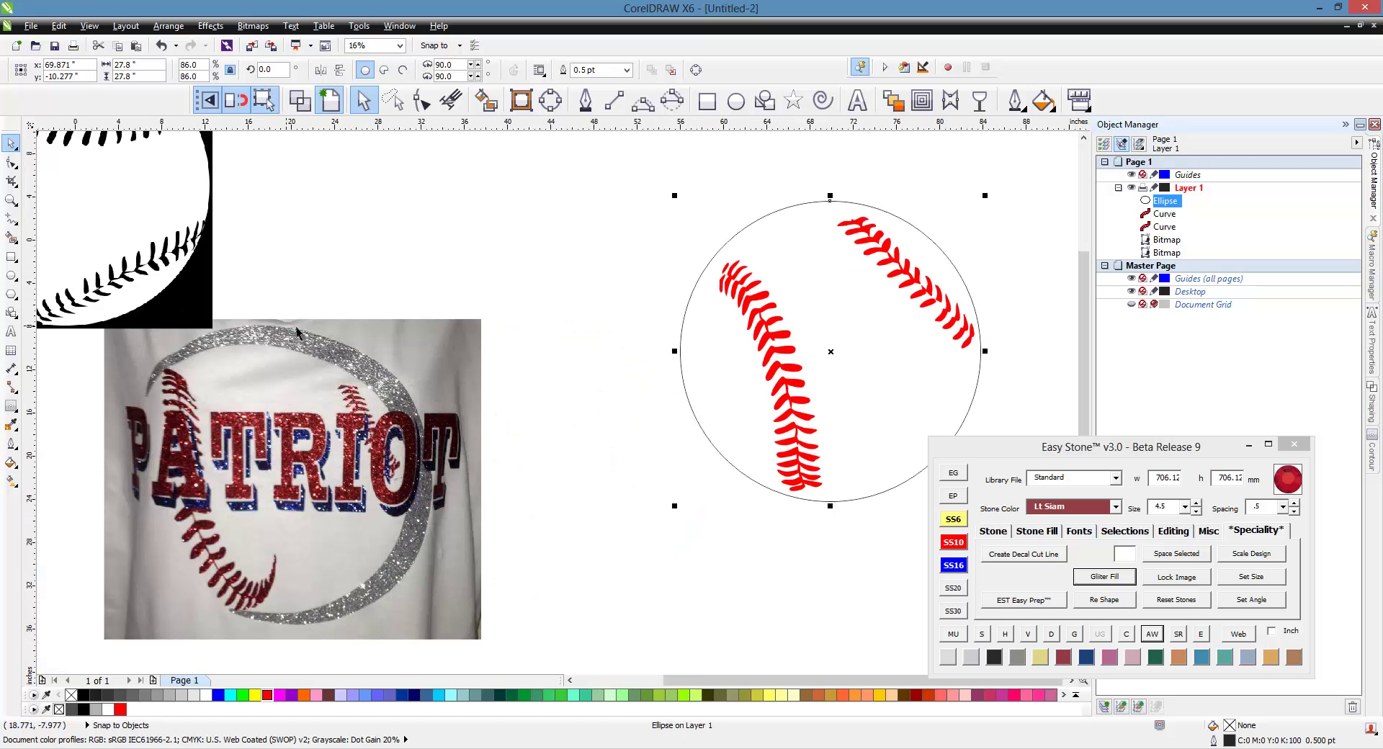
{"action": "scroll", "coordinate": [570, 456], "scroll_direction": "down", "scroll_amount": 1}
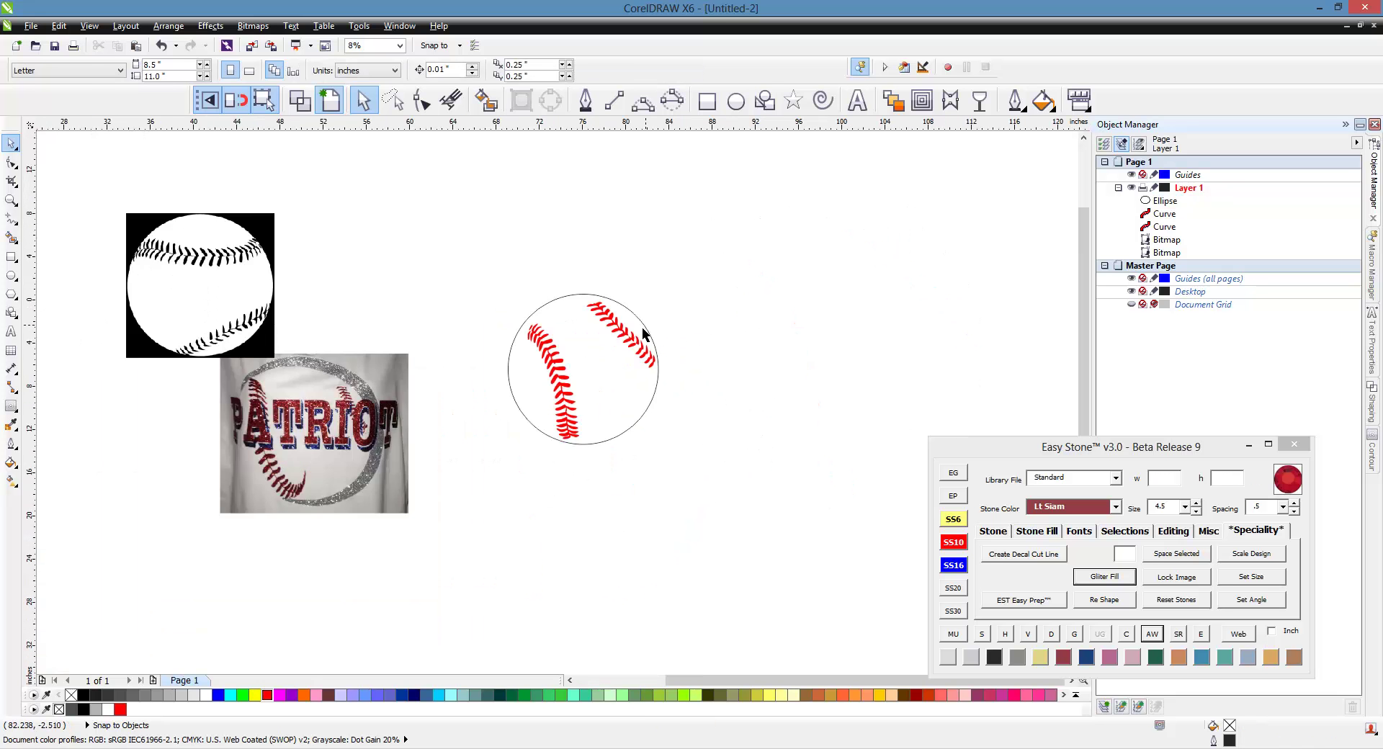
{"action": "scroll", "coordinate": [642, 324], "scroll_direction": "up", "scroll_amount": 1}
{"action": "left_click_drag", "start_coordinate": [504, 407], "coordinate": [541, 393]}
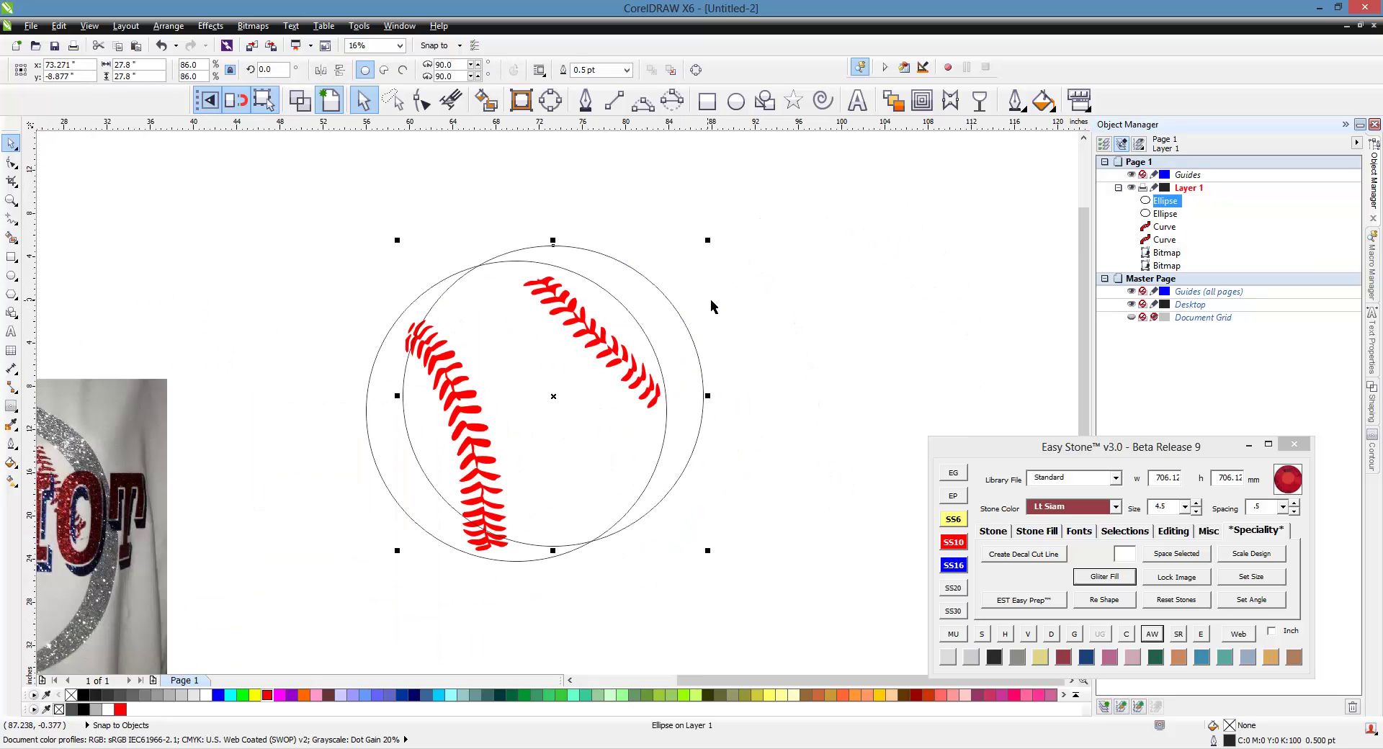
{"action": "left_click_drag", "start_coordinate": [713, 253], "coordinate": [749, 229]}
{"action": "left_click_drag", "start_coordinate": [655, 305], "coordinate": [642, 311]}
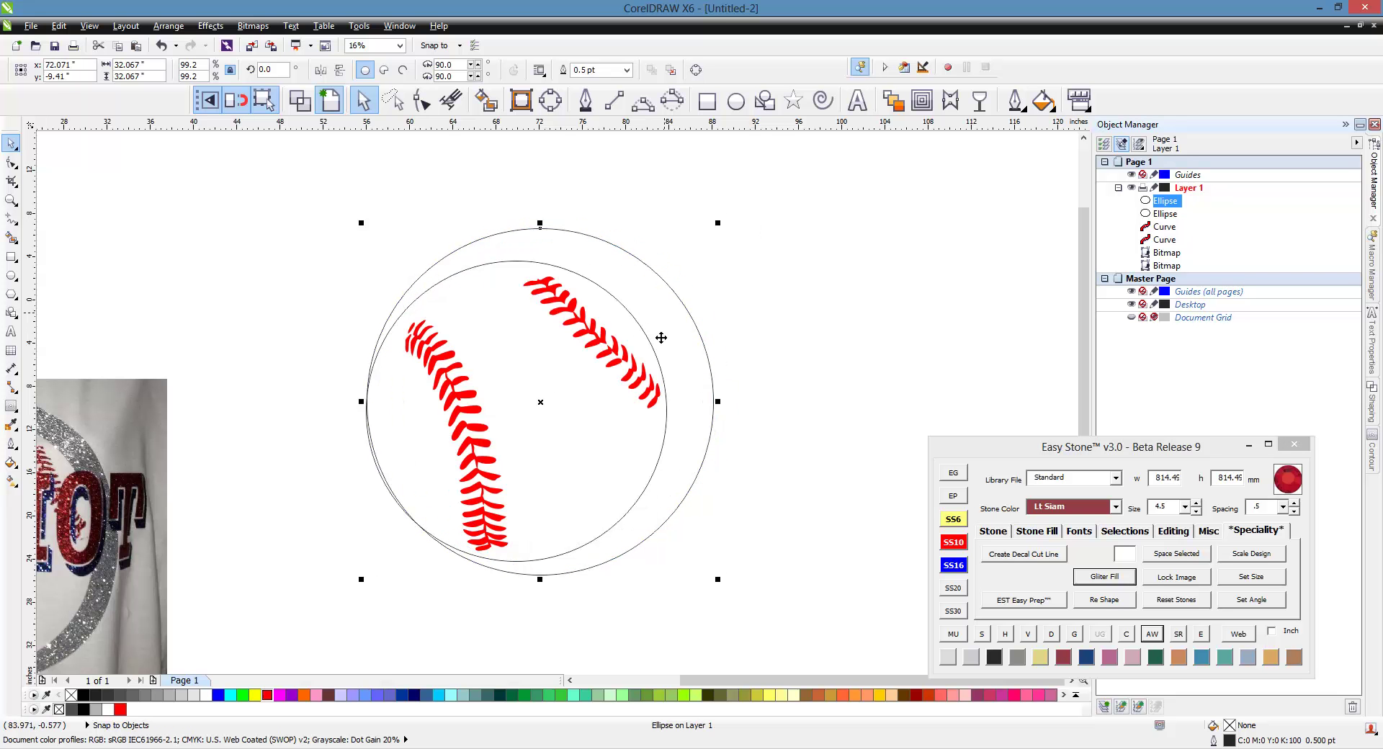
{"action": "left_click_drag", "start_coordinate": [728, 235], "coordinate": [706, 254]}
{"action": "left_click_drag", "start_coordinate": [625, 333], "coordinate": [626, 326]}
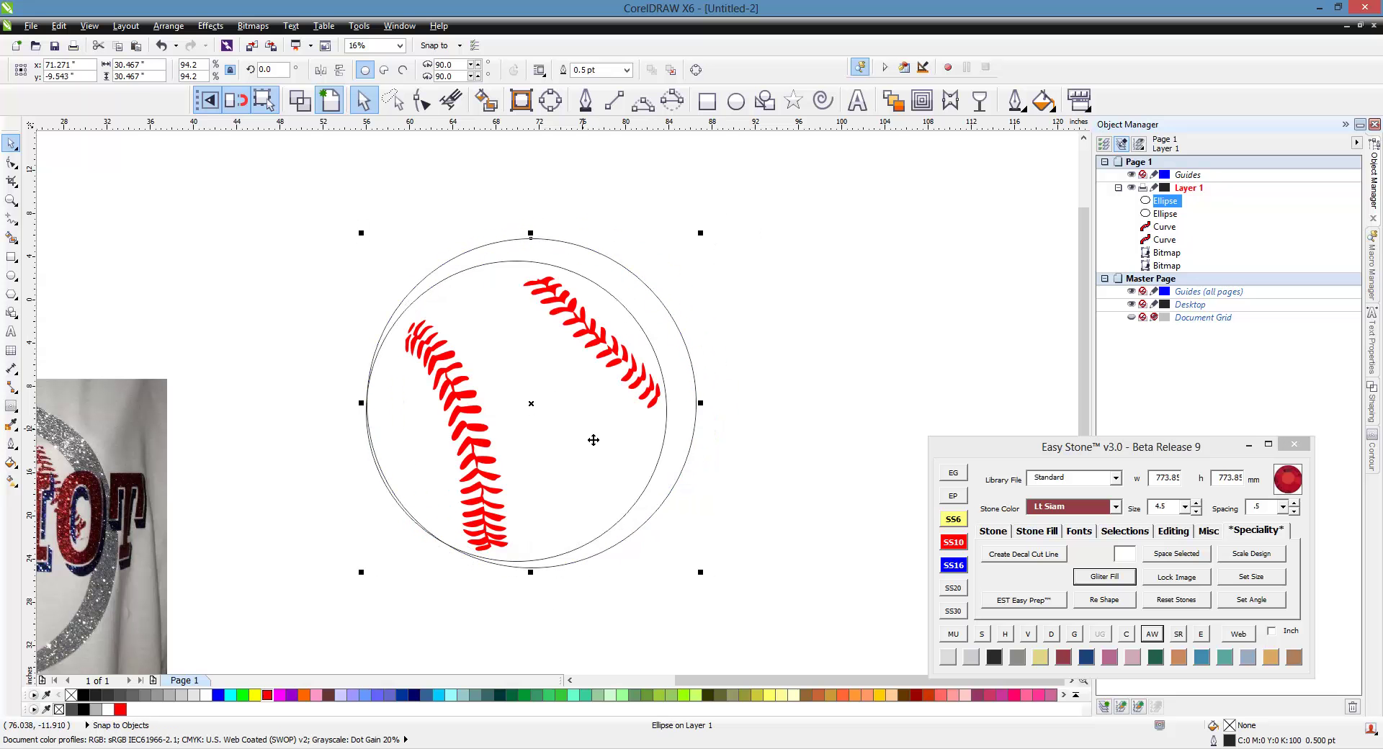
{"action": "left_click", "coordinate": [496, 636]}
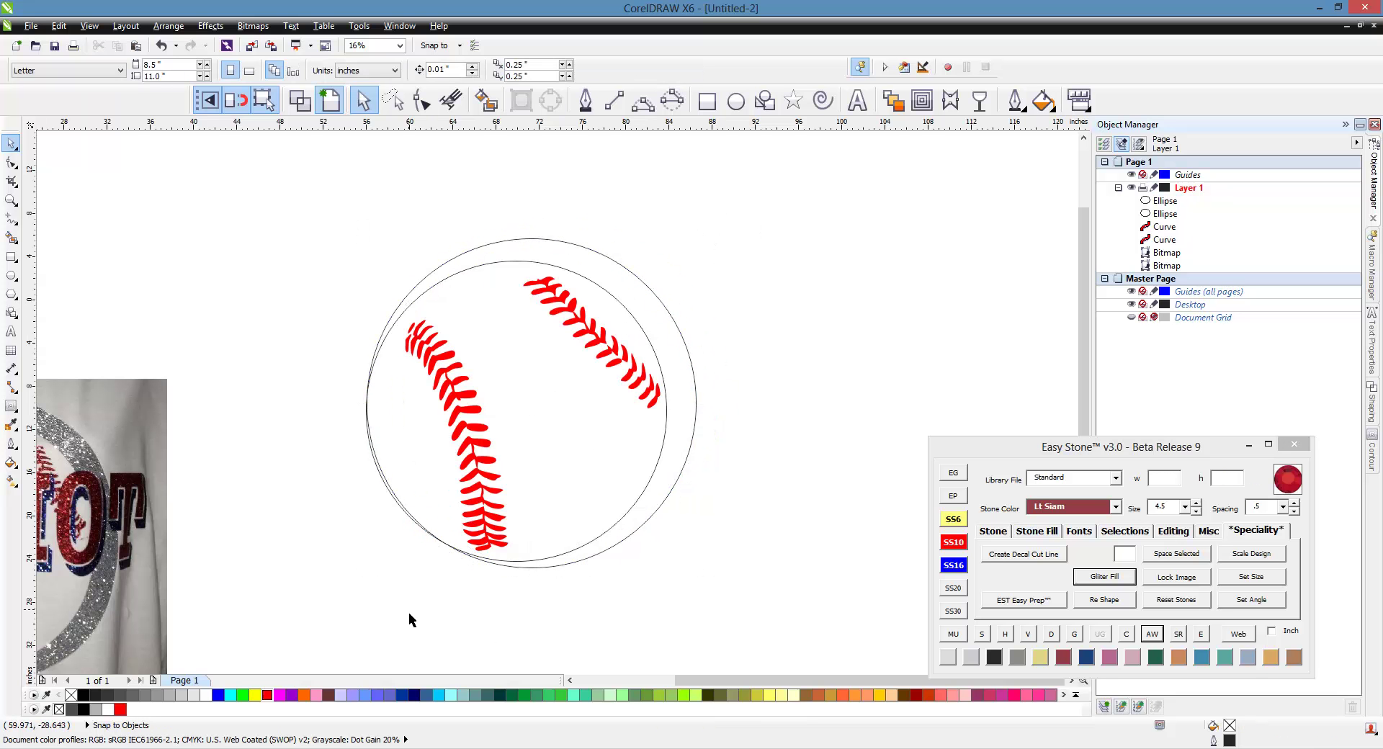
- Send the larger circle to the back of the layer
{"action": "left_click", "coordinate": [694, 427]}
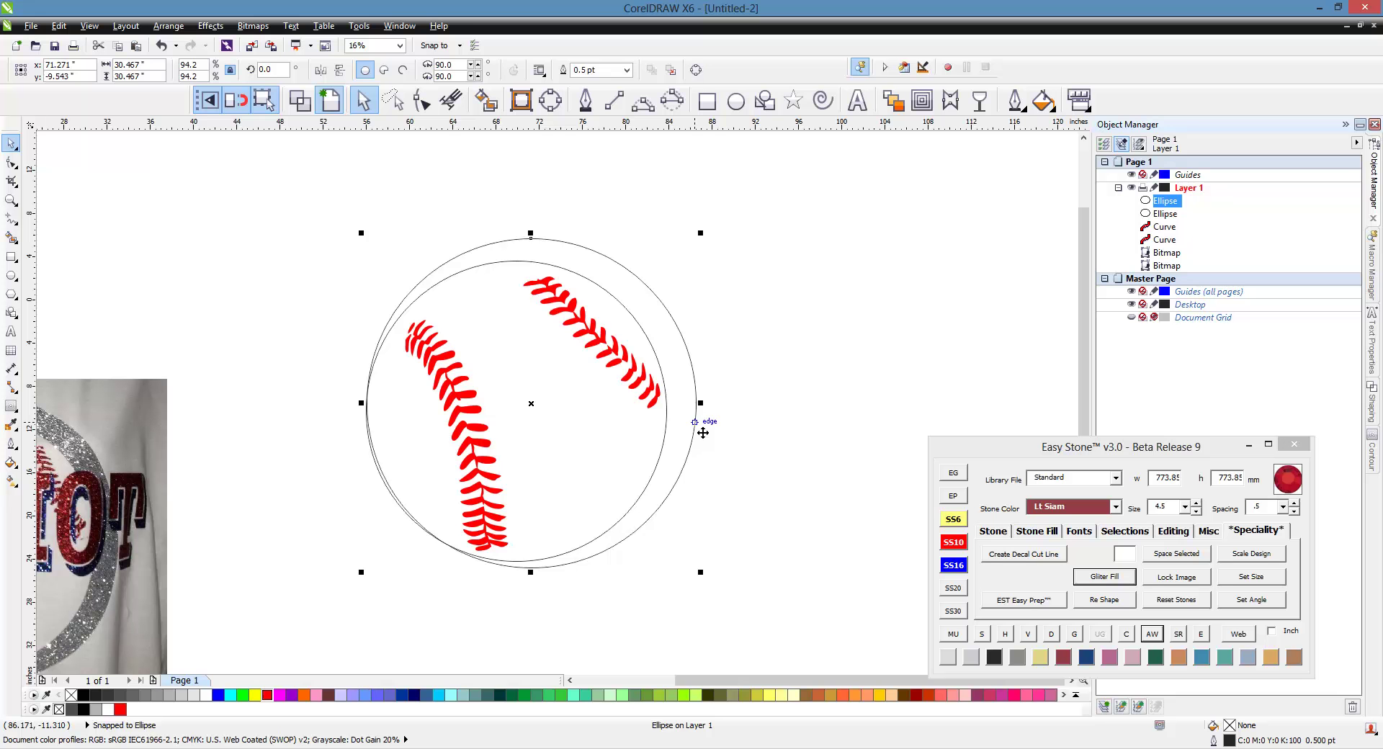
{"action": "key", "text": "shift+Page_Down"}
{"action": "left_click", "coordinate": [728, 487]}
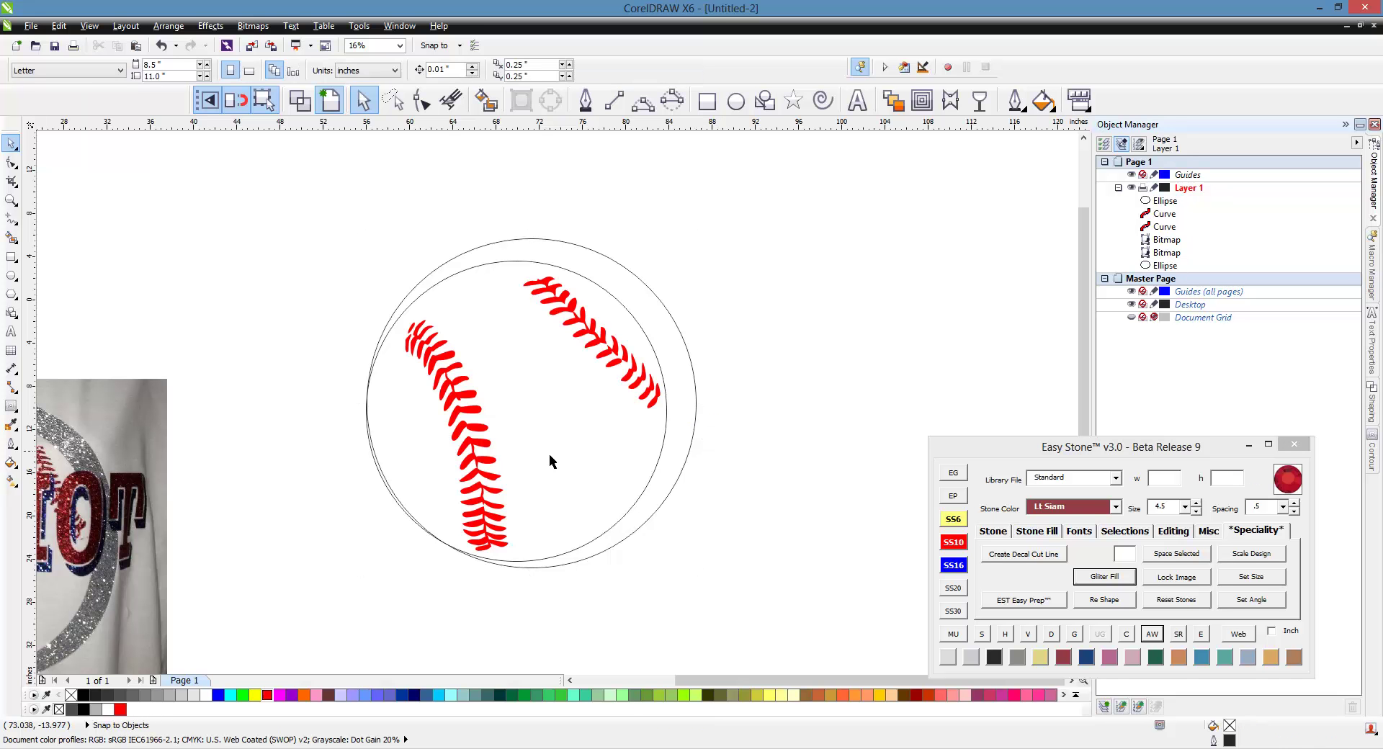
- Trim the larger circle with the smaller one and delete the smaller circle to leave an open crescent
{"action": "left_click", "coordinate": [652, 465]}
{"action": "left_click", "coordinate": [684, 448], "text": "shift"}
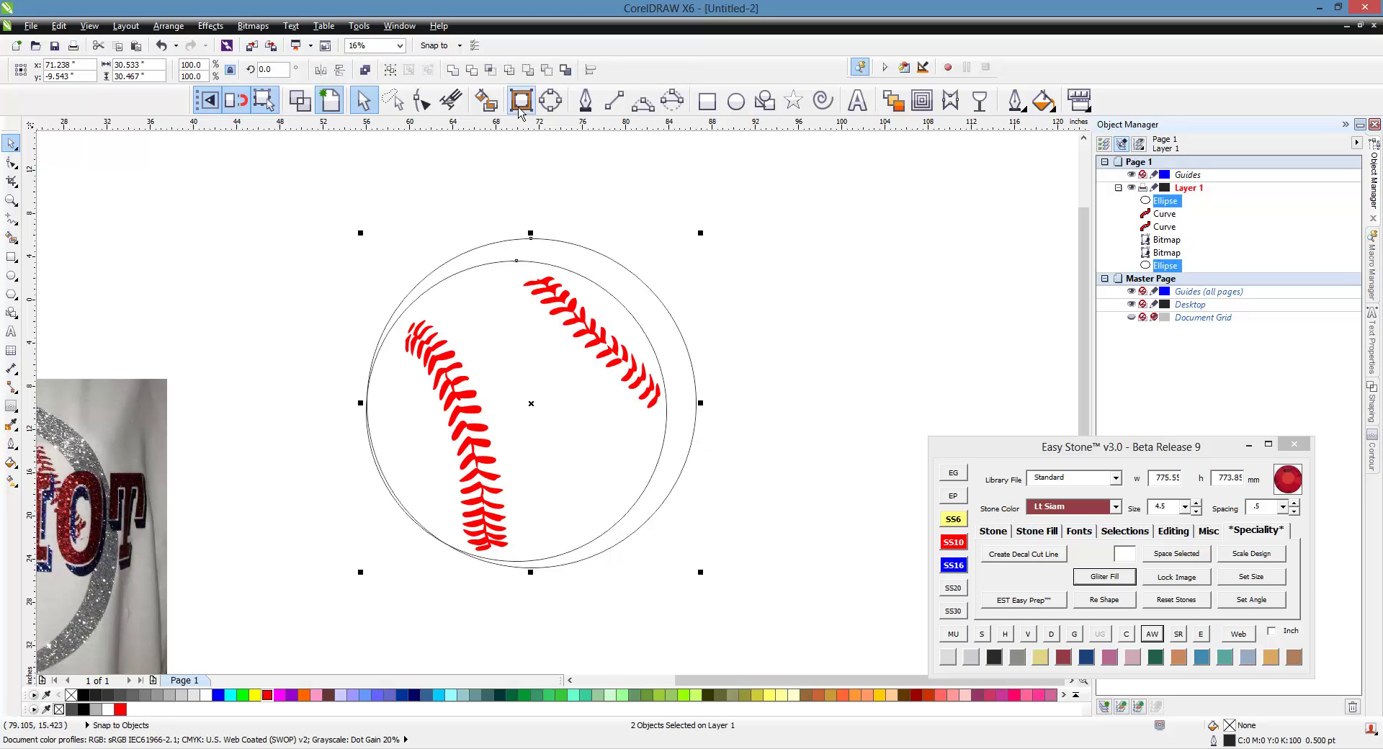
{"action": "left_click", "coordinate": [472, 70]}
{"action": "left_click", "coordinate": [322, 347]}
{"action": "left_click", "coordinate": [398, 472]}
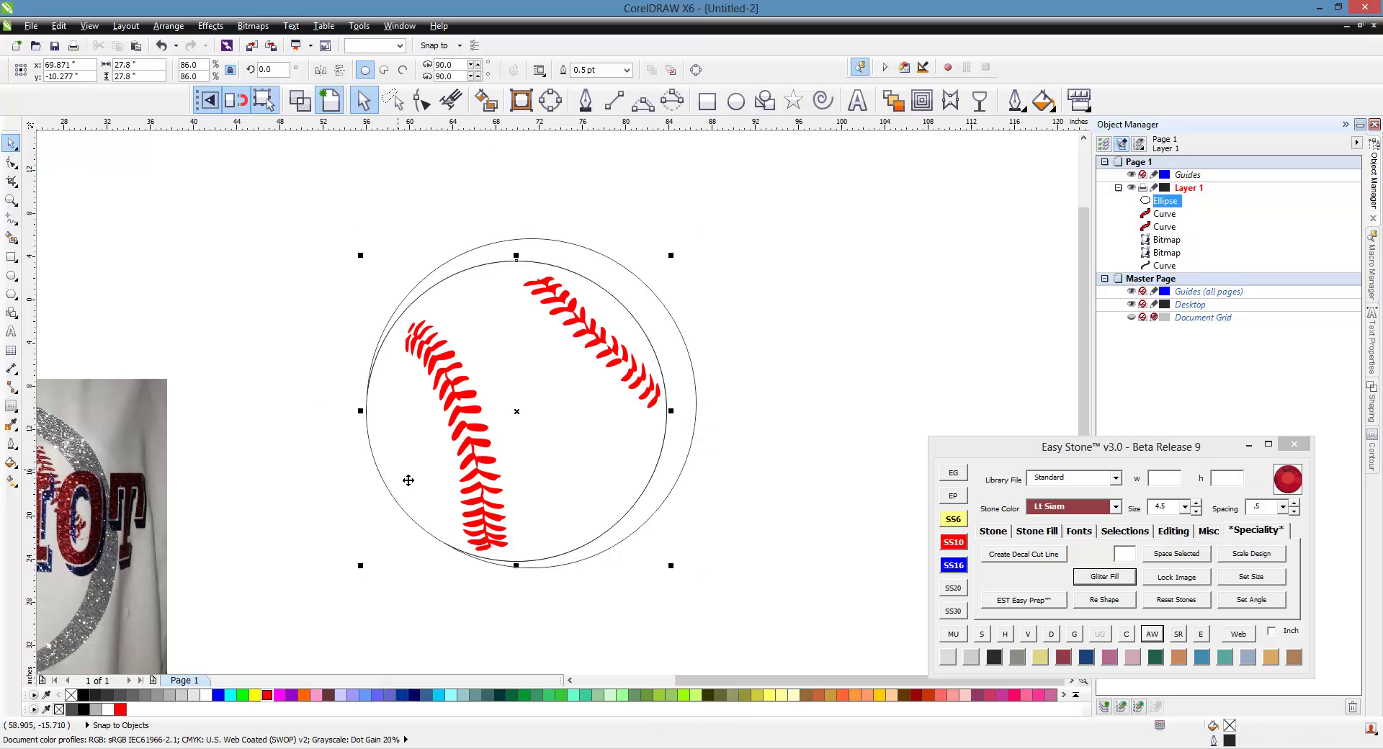
{"action": "key", "text": "Delete"}
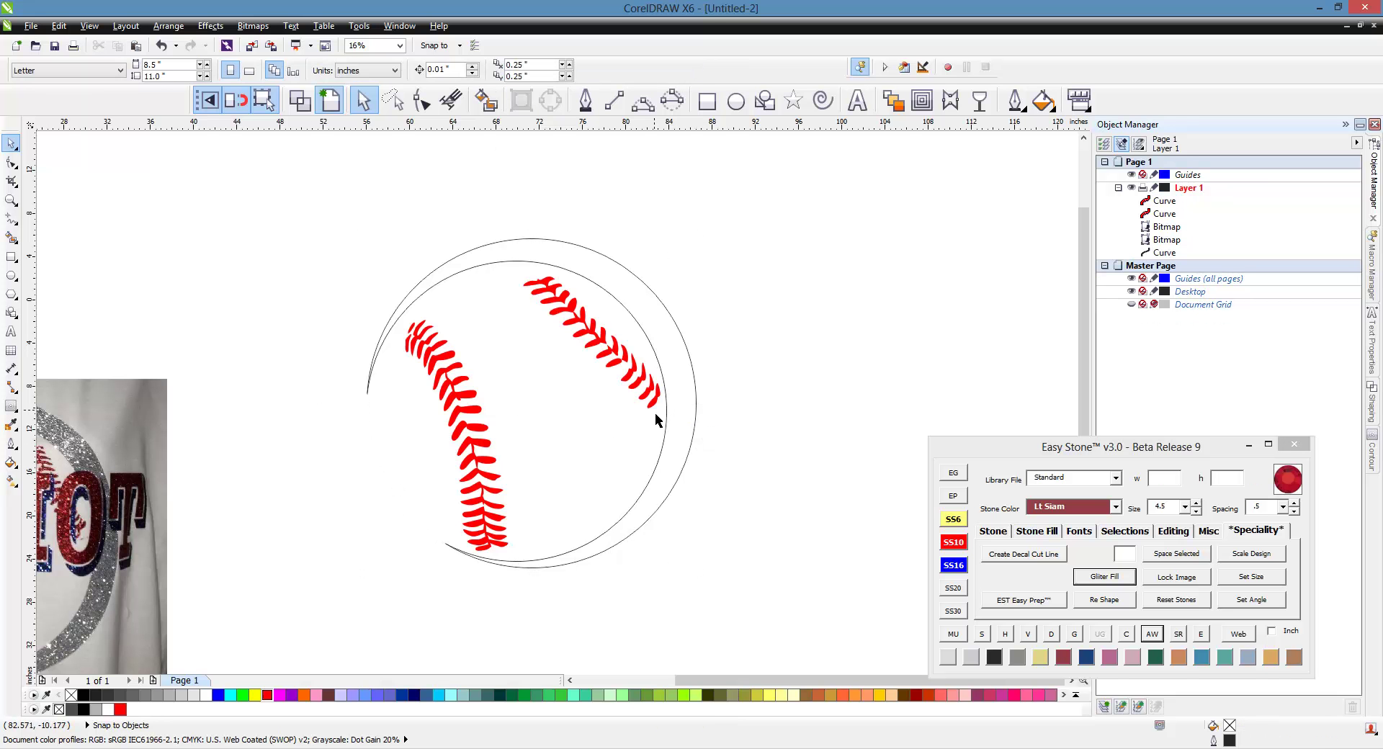
- Apply the Red glitter fill to both stitch rows
{"action": "scroll", "coordinate": [709, 425], "scroll_direction": "down", "scroll_amount": 2}
{"action": "scroll", "coordinate": [248, 503], "scroll_direction": "up", "scroll_amount": 2}
{"action": "scroll", "coordinate": [417, 508], "scroll_direction": "down", "scroll_amount": 2}
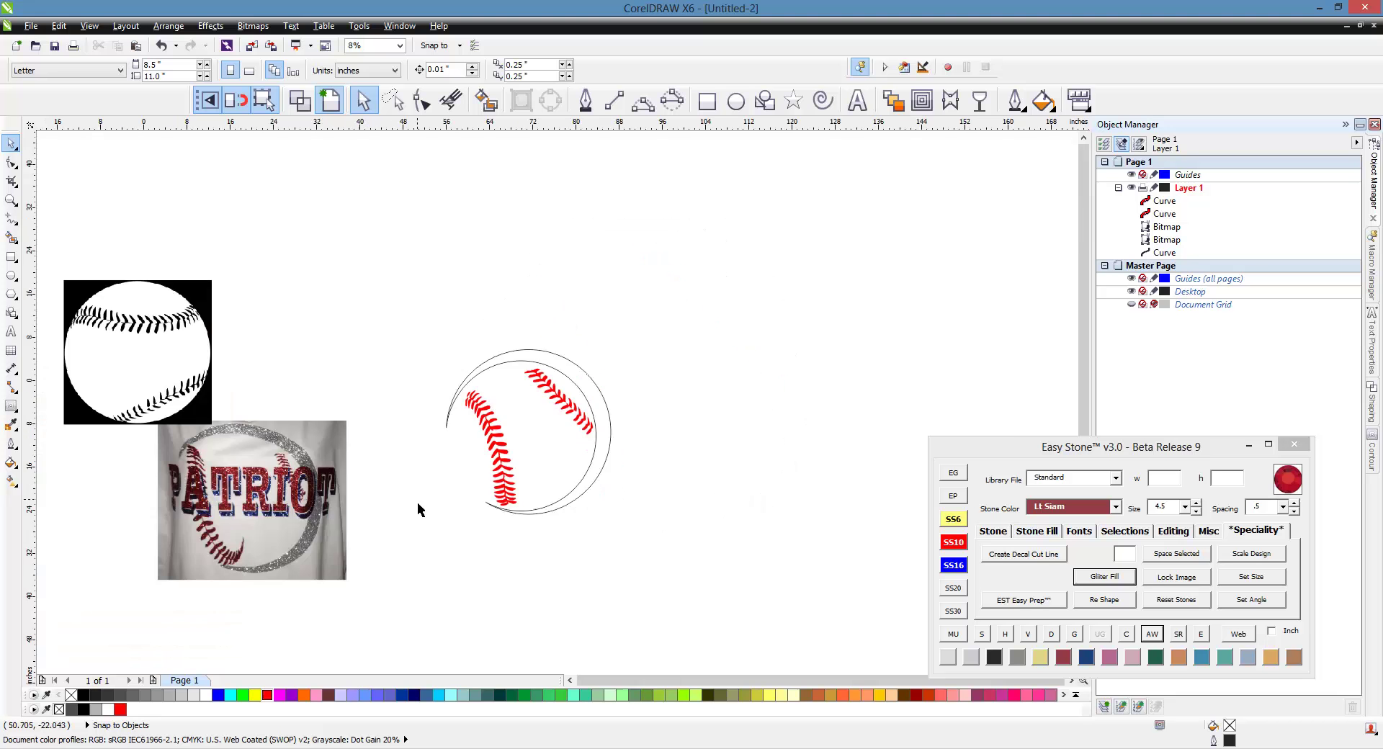
{"action": "scroll", "coordinate": [193, 533], "scroll_direction": "up", "scroll_amount": 2}
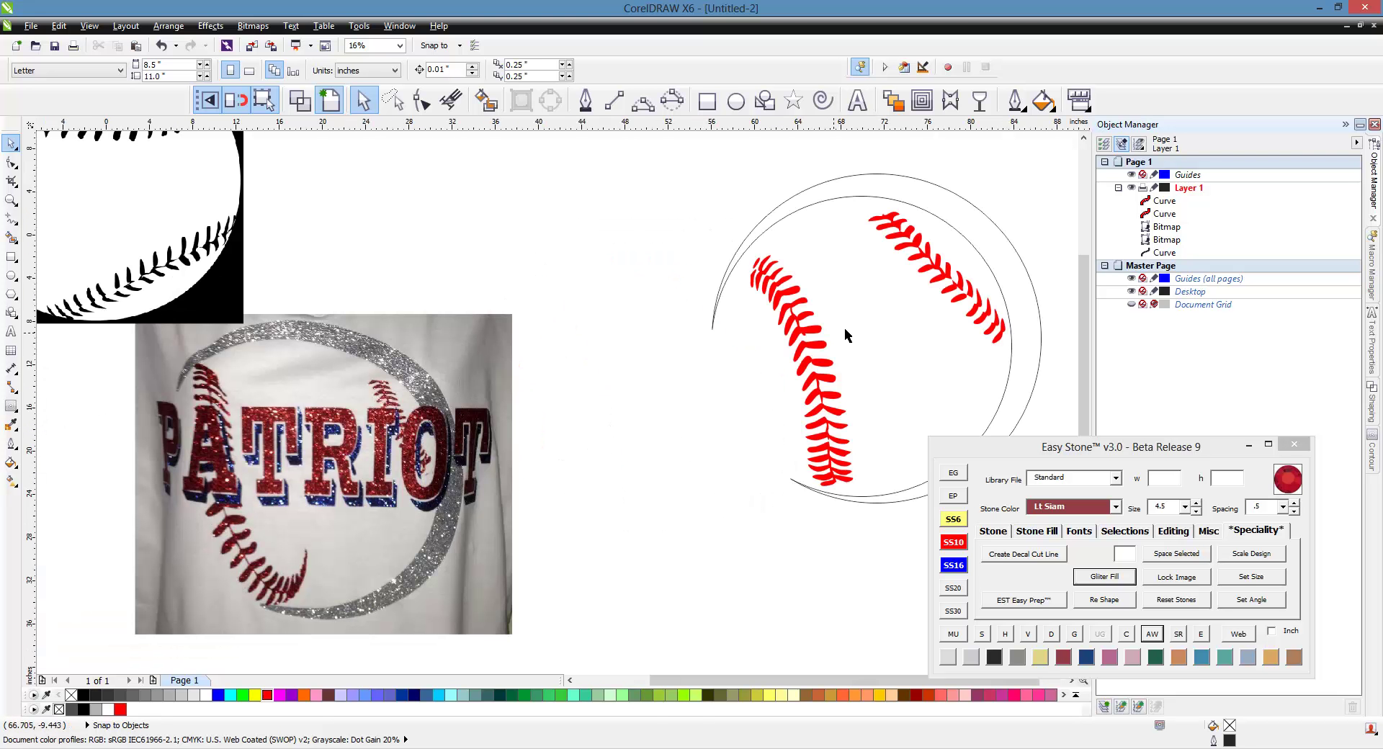
{"action": "left_click", "coordinate": [919, 290]}
{"action": "left_click", "coordinate": [825, 338], "text": "shift"}
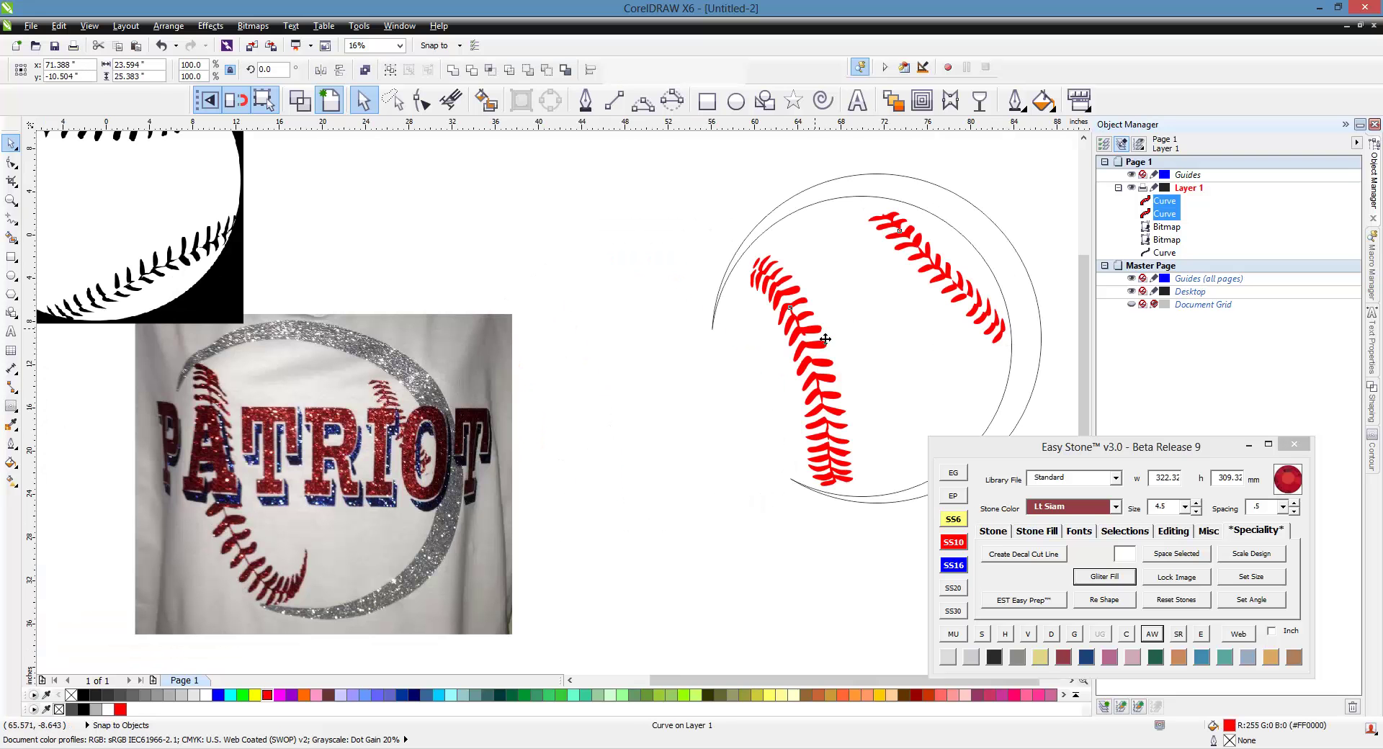
{"action": "left_click", "coordinate": [1104, 576]}
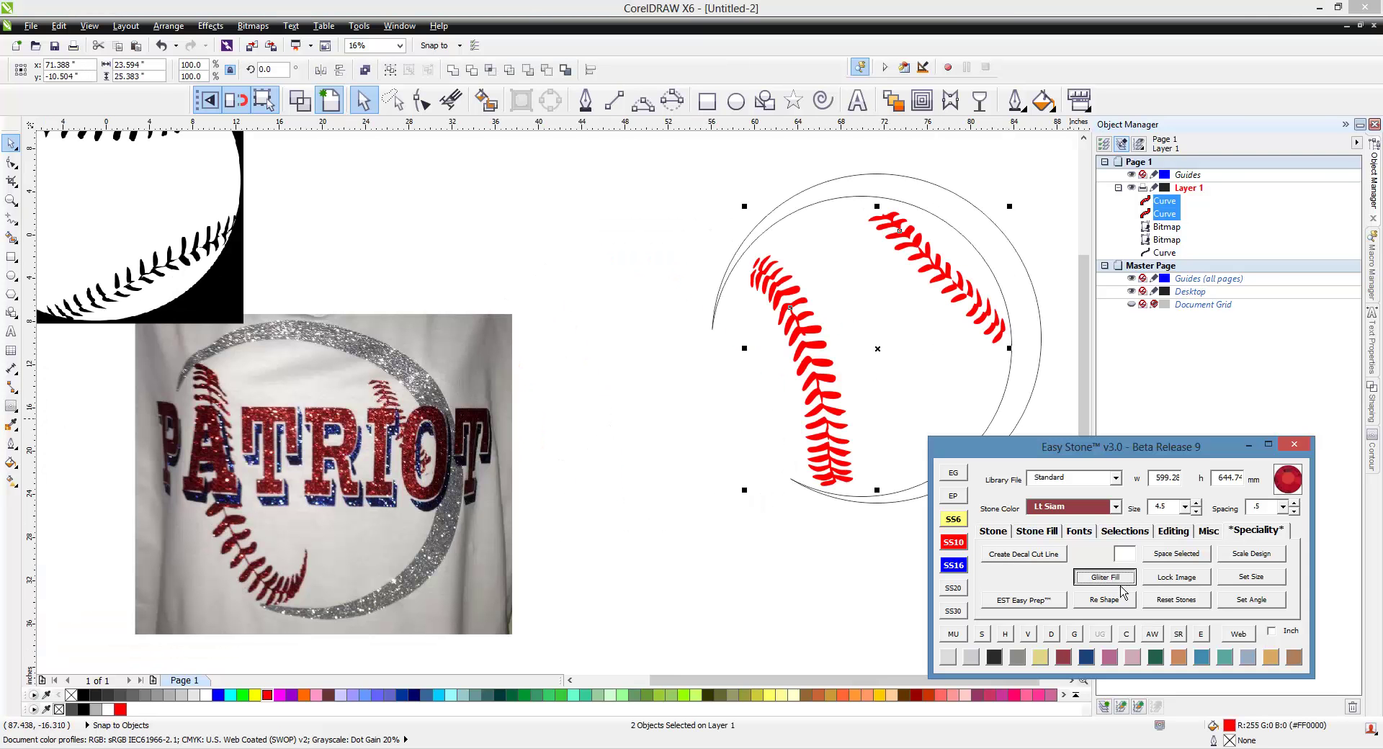
{"action": "left_click", "coordinate": [123, 484]}
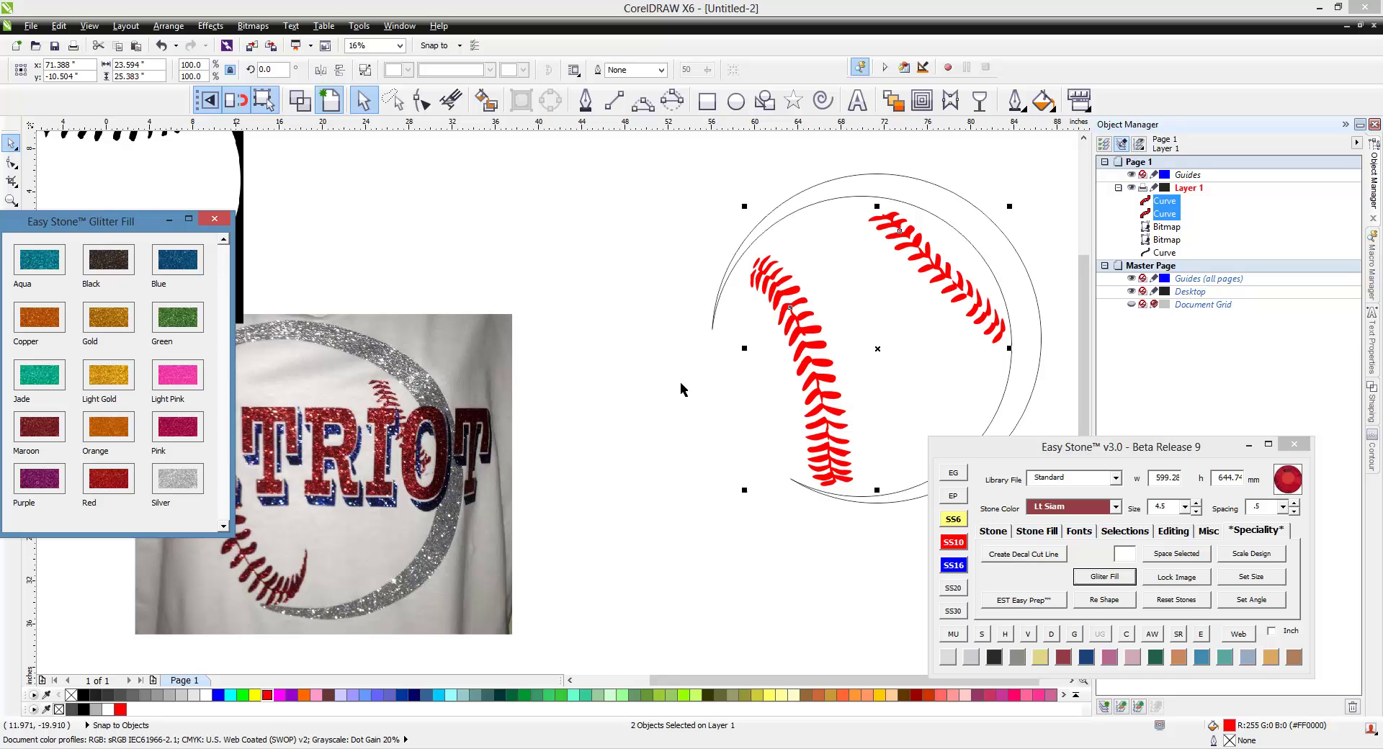
- Apply the Silver glitter fill to the crescent and remove its outline
{"action": "left_click", "coordinate": [704, 368]}
{"action": "left_click", "coordinate": [873, 197]}
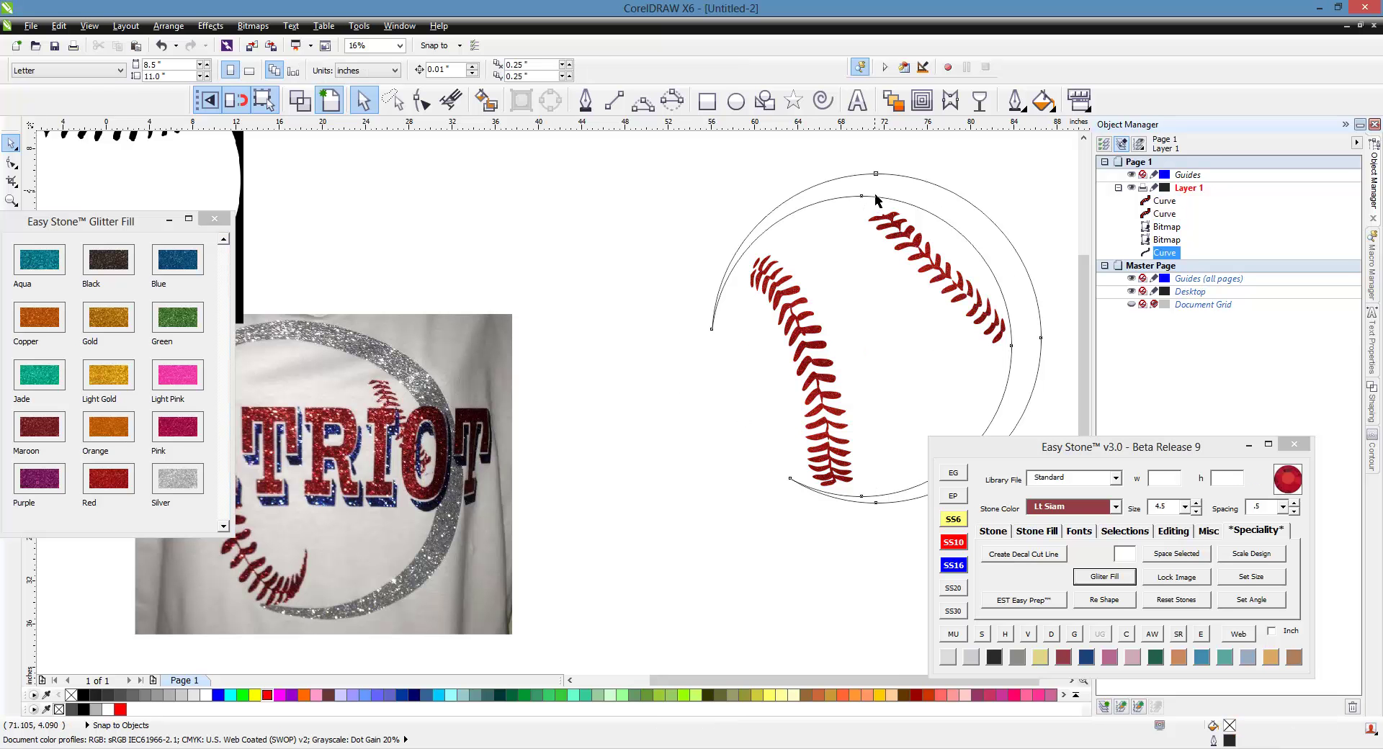
{"action": "left_click", "coordinate": [193, 507]}
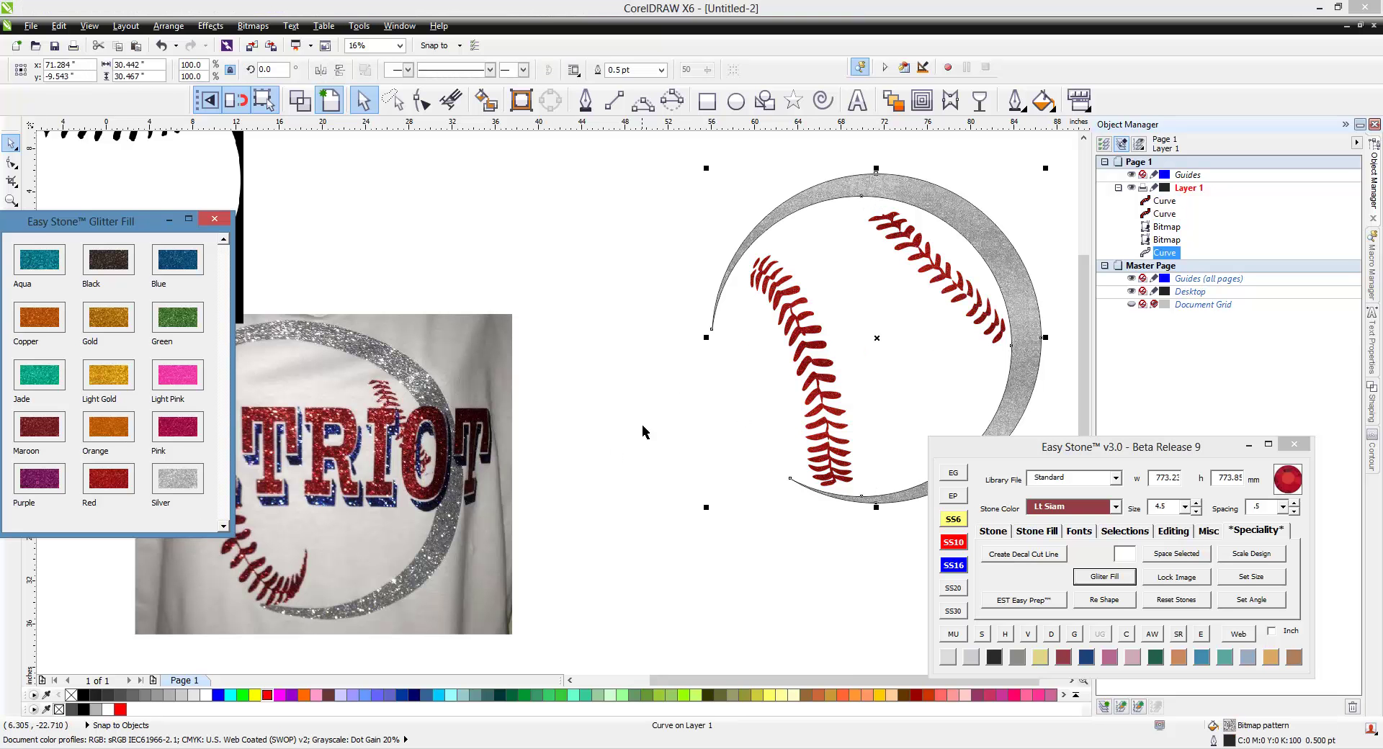
{"action": "left_click", "coordinate": [634, 432]}
{"action": "scroll", "coordinate": [612, 393], "scroll_direction": "down", "scroll_amount": 2}
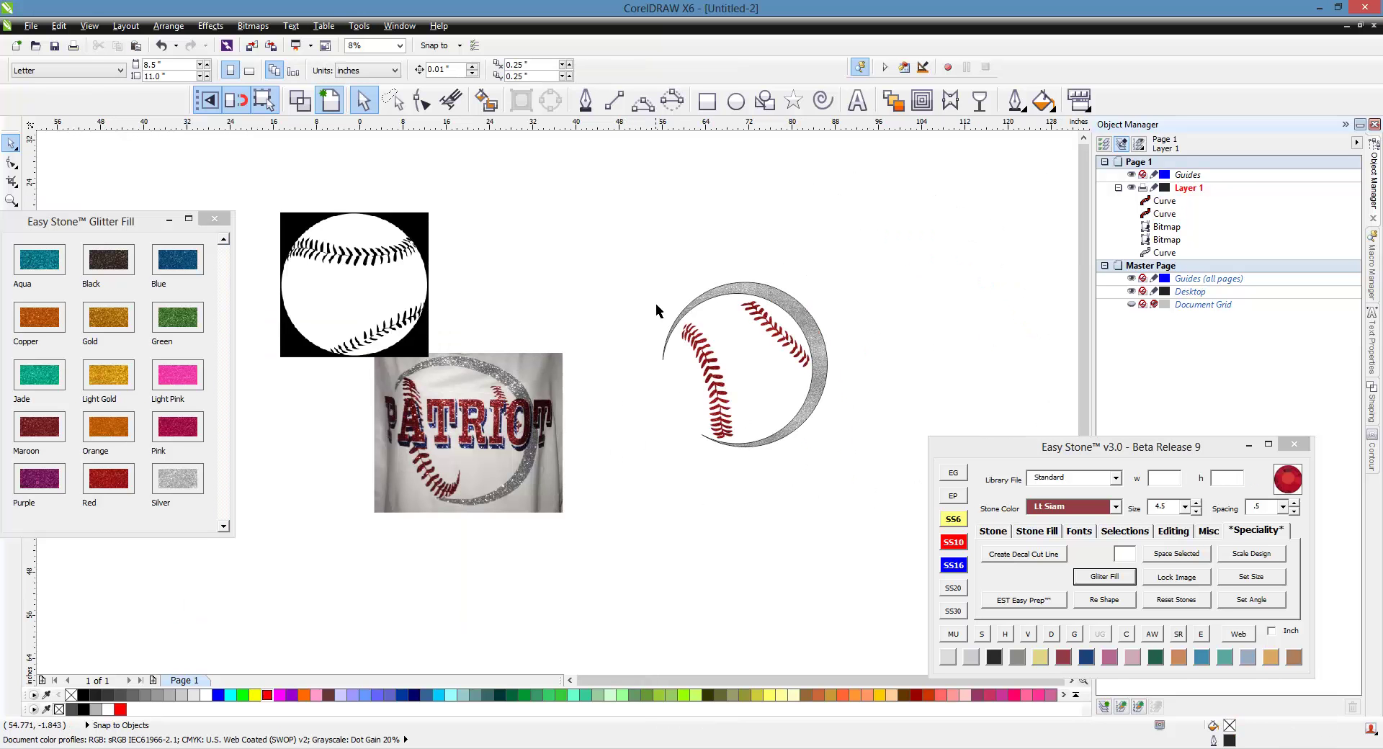
{"action": "left_click", "coordinate": [774, 305]}
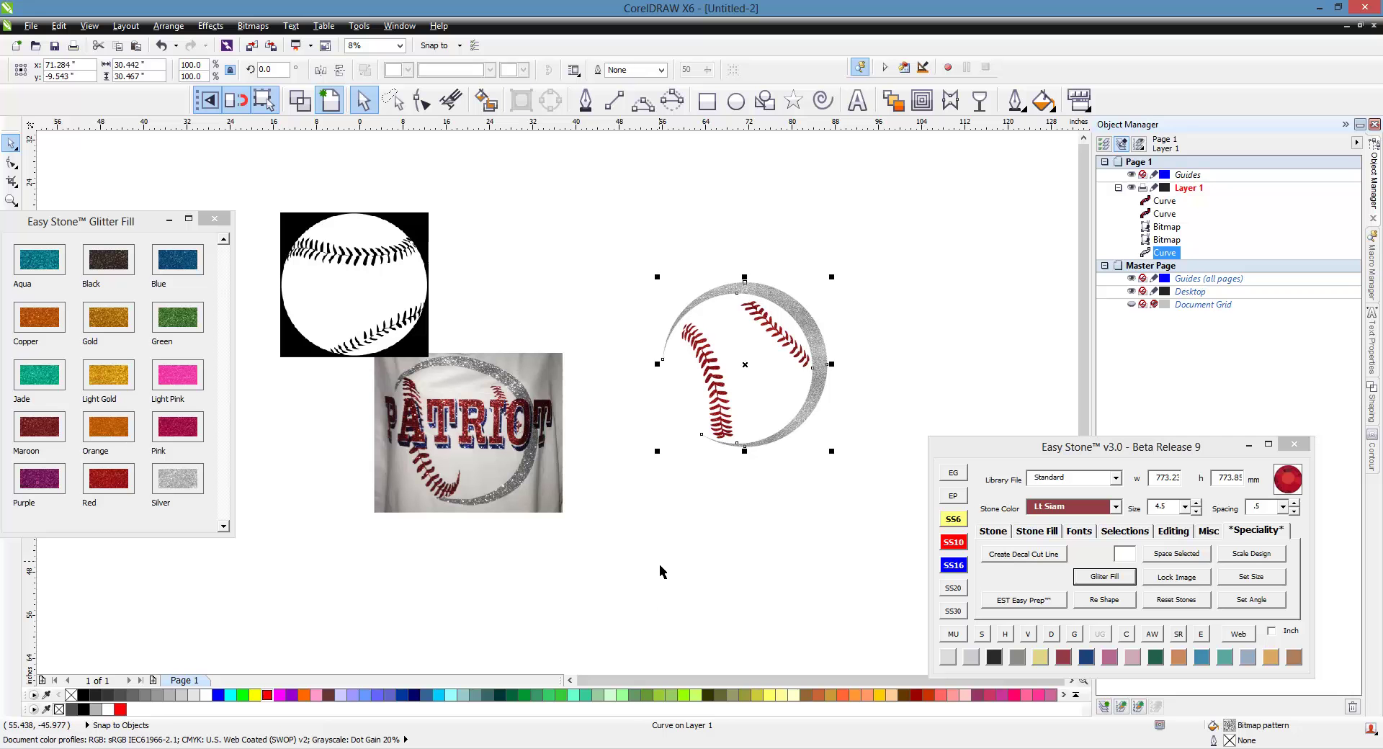
- Add a black weed box behind the crescent and both stitch rows
{"action": "left_click_drag", "start_coordinate": [620, 260], "coordinate": [837, 467]}
{"action": "left_click", "coordinate": [1152, 634]}
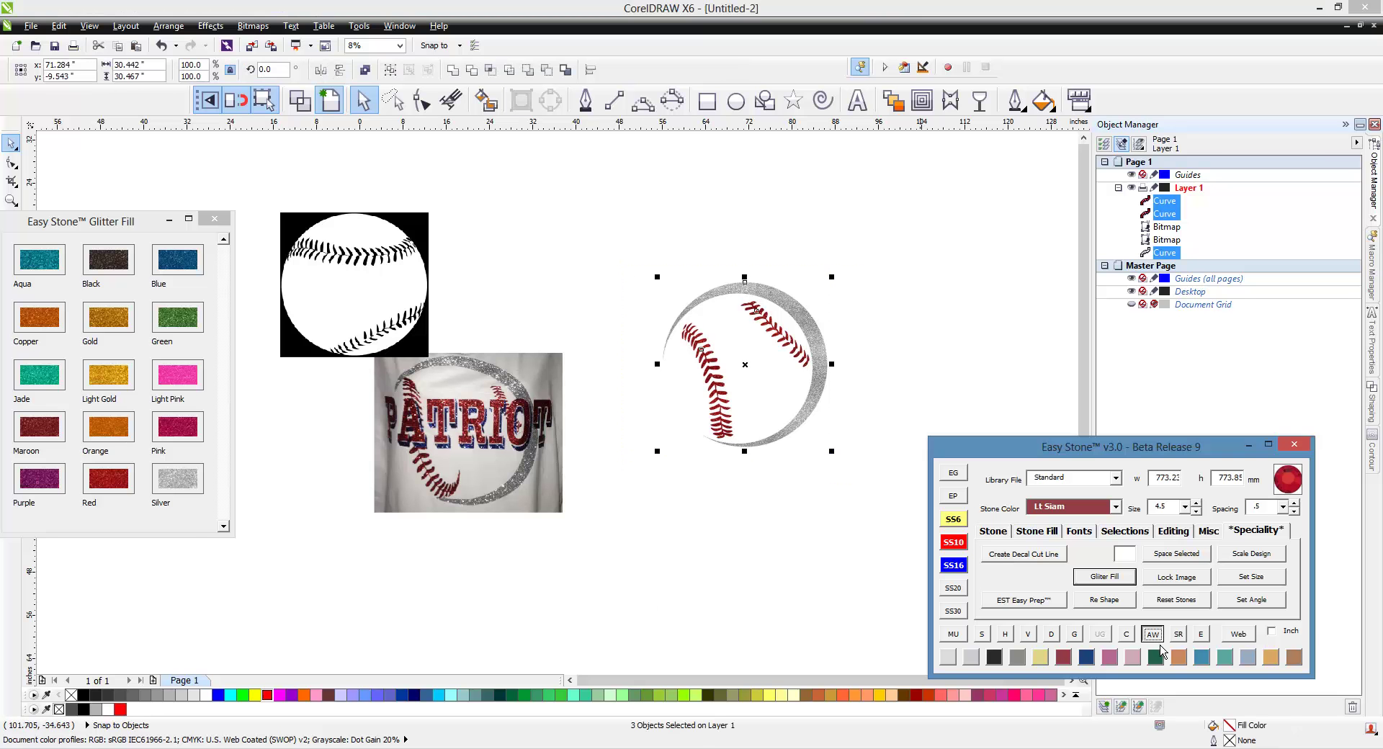
{"action": "scroll", "coordinate": [770, 338], "scroll_direction": "up", "scroll_amount": 1}
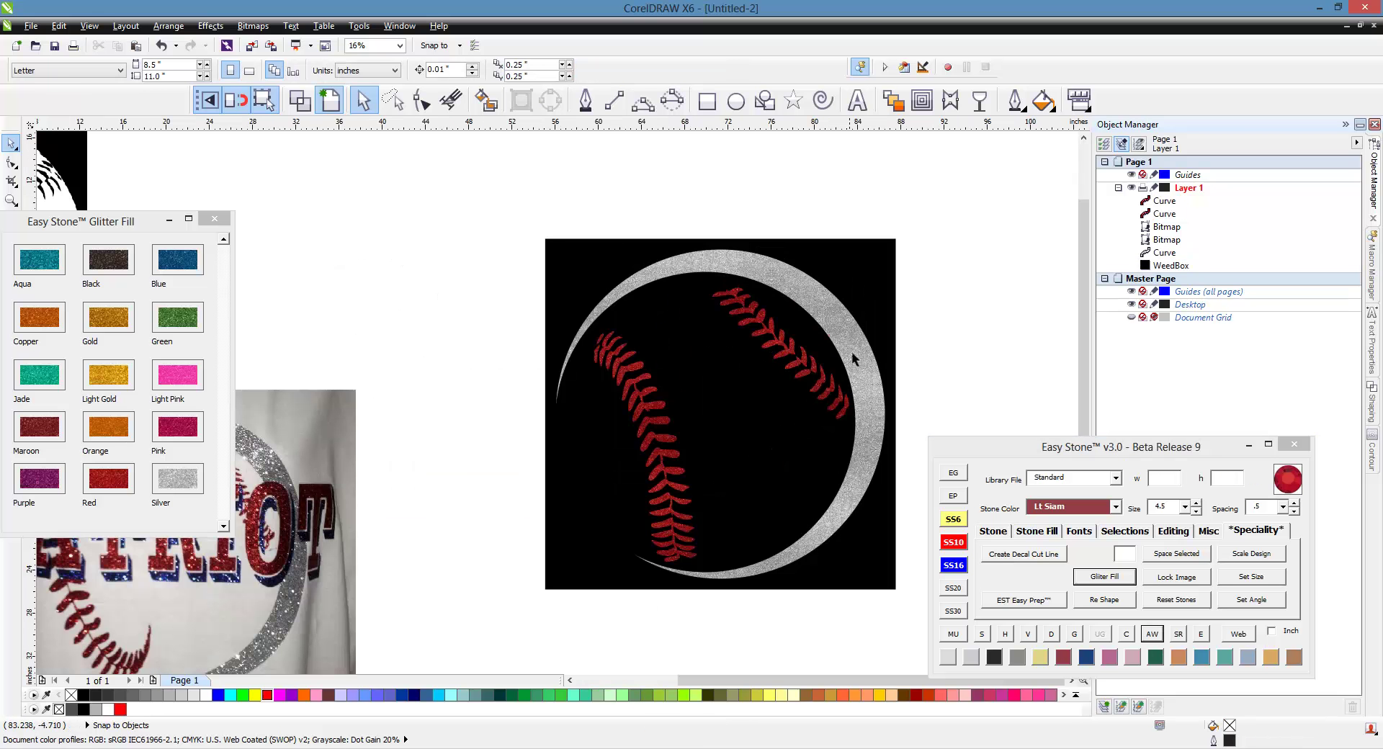
{"action": "left_click", "coordinate": [853, 358]}
{"action": "left_click", "coordinate": [918, 319]}
{"action": "scroll", "coordinate": [564, 297], "scroll_direction": "down", "scroll_amount": 1}
{"action": "scroll", "coordinate": [624, 346], "scroll_direction": "up", "scroll_amount": 1}
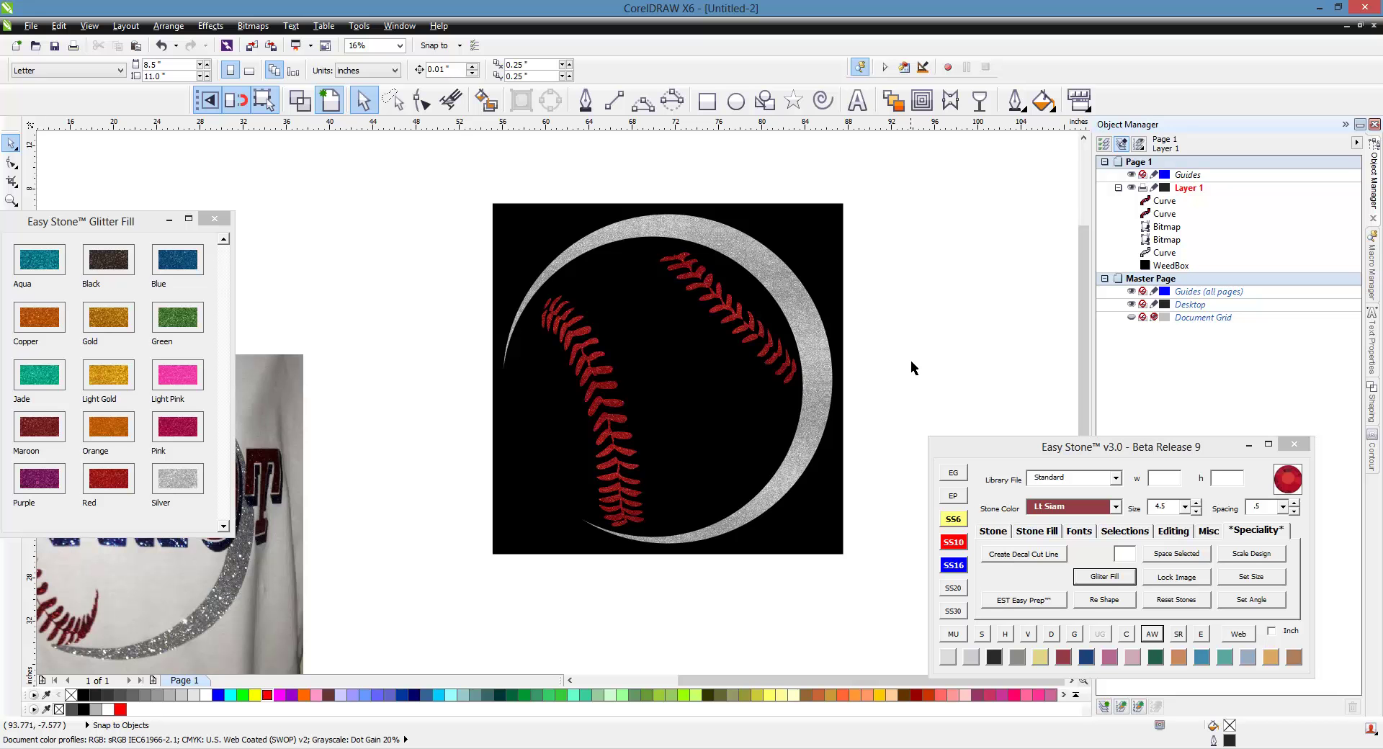
- Close the Glitter Fill palette and compare the baseball artwork with the reference shirt photo
{"action": "left_click_drag", "start_coordinate": [144, 227], "coordinate": [235, 279]}
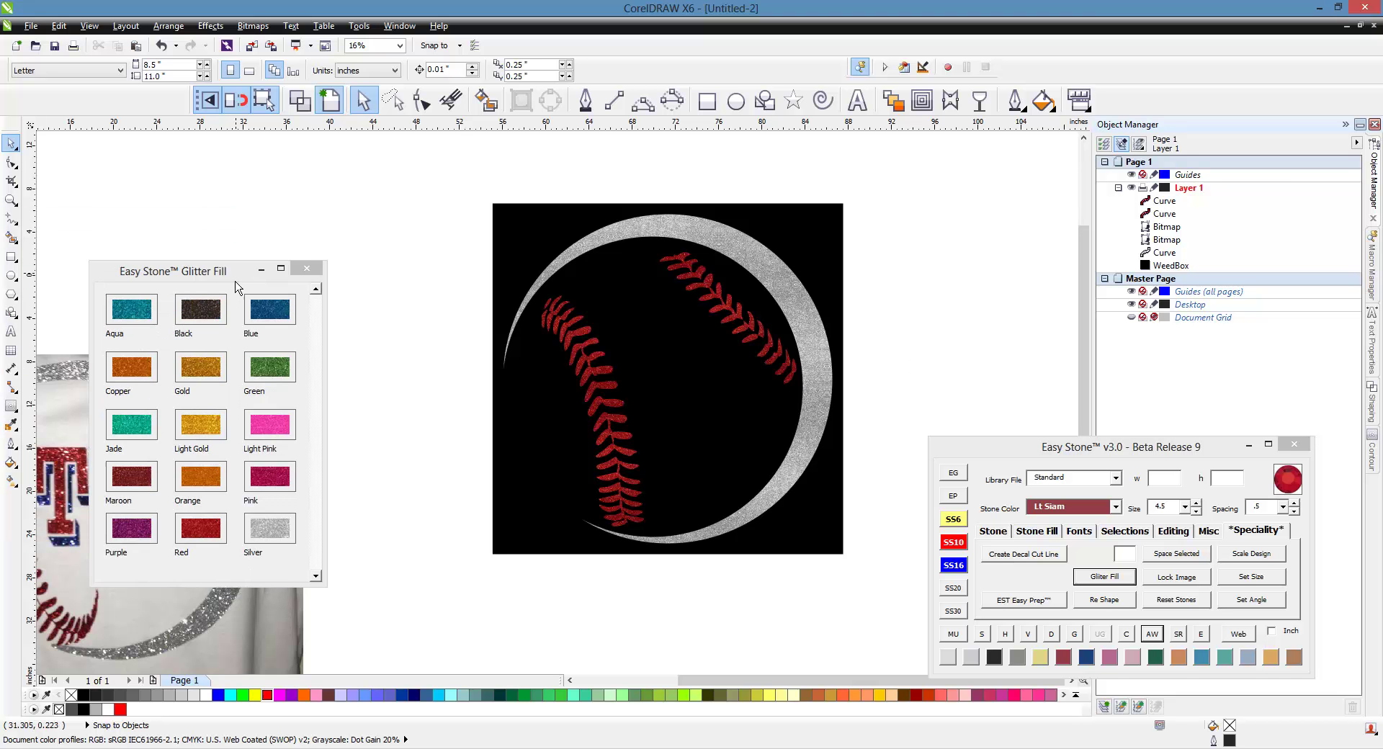
{"action": "left_click", "coordinate": [305, 270]}
{"action": "scroll", "coordinate": [414, 273], "scroll_direction": "down", "scroll_amount": 1}
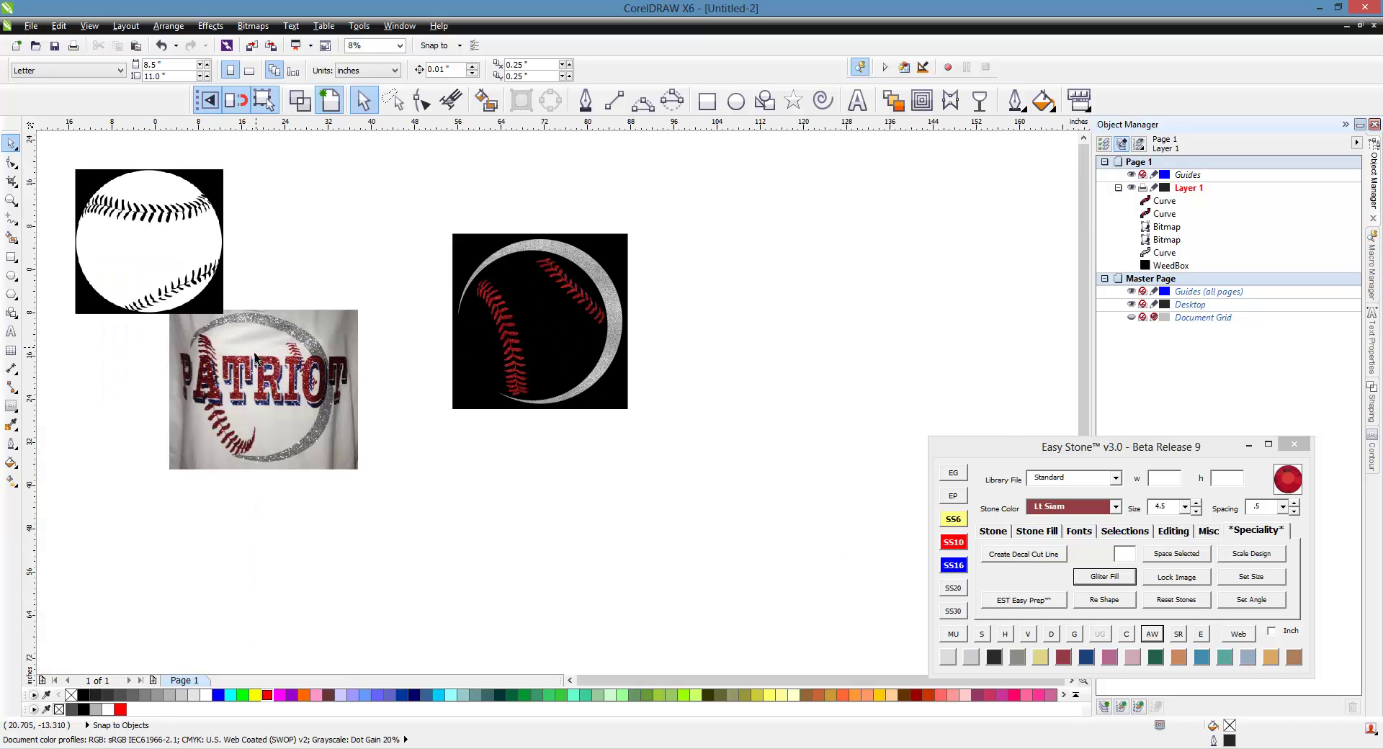
{"action": "scroll", "coordinate": [254, 355], "scroll_direction": "up", "scroll_amount": 1}
{"action": "scroll", "coordinate": [280, 395], "scroll_direction": "down", "scroll_amount": 1}
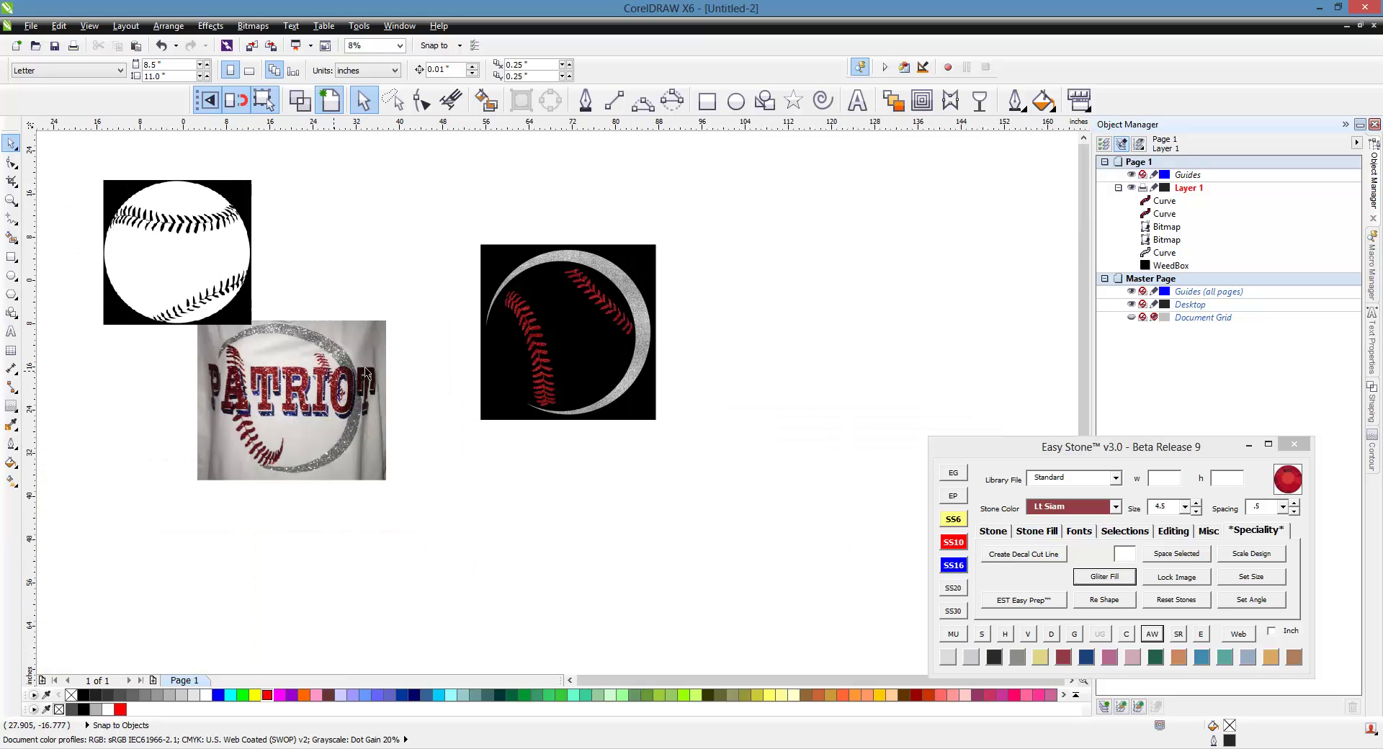
{"action": "scroll", "coordinate": [628, 298], "scroll_direction": "up", "scroll_amount": 1}
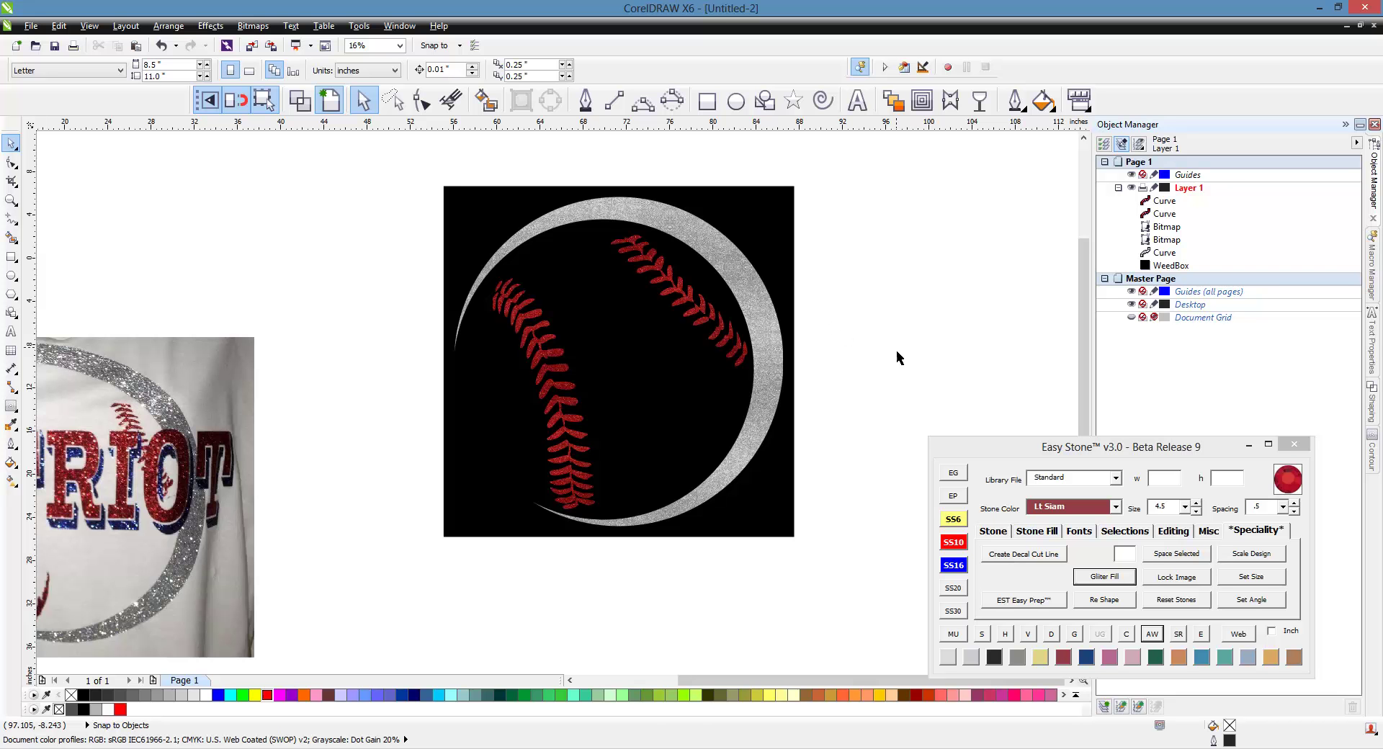
- Scale the crescent and both stitch rows together proportionally to a width of 9 inches, leaving out the black weed box
{"action": "left_click_drag", "start_coordinate": [822, 210], "coordinate": [501, 428]}
{"action": "left_click", "coordinate": [426, 207]}
{"action": "left_click_drag", "start_coordinate": [416, 188], "coordinate": [837, 536]}
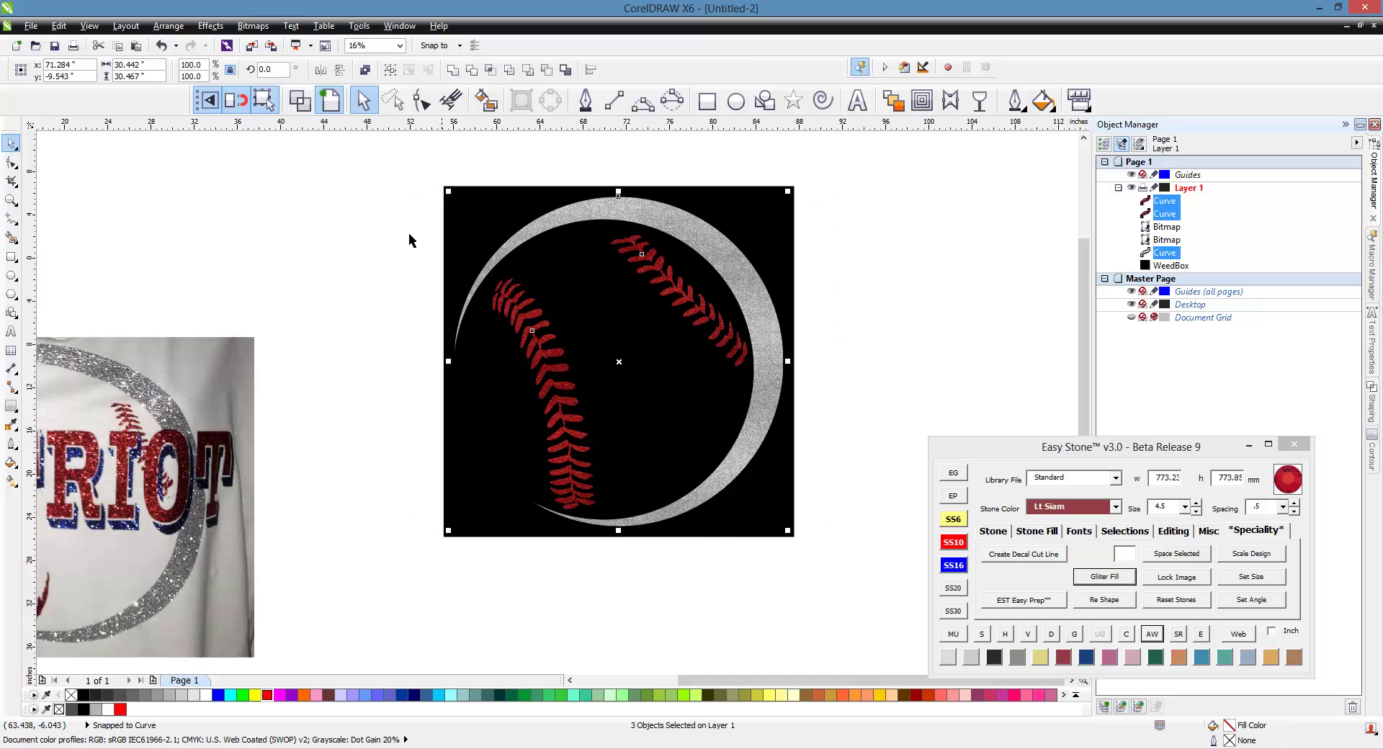
{"action": "left_click", "coordinate": [160, 66]}
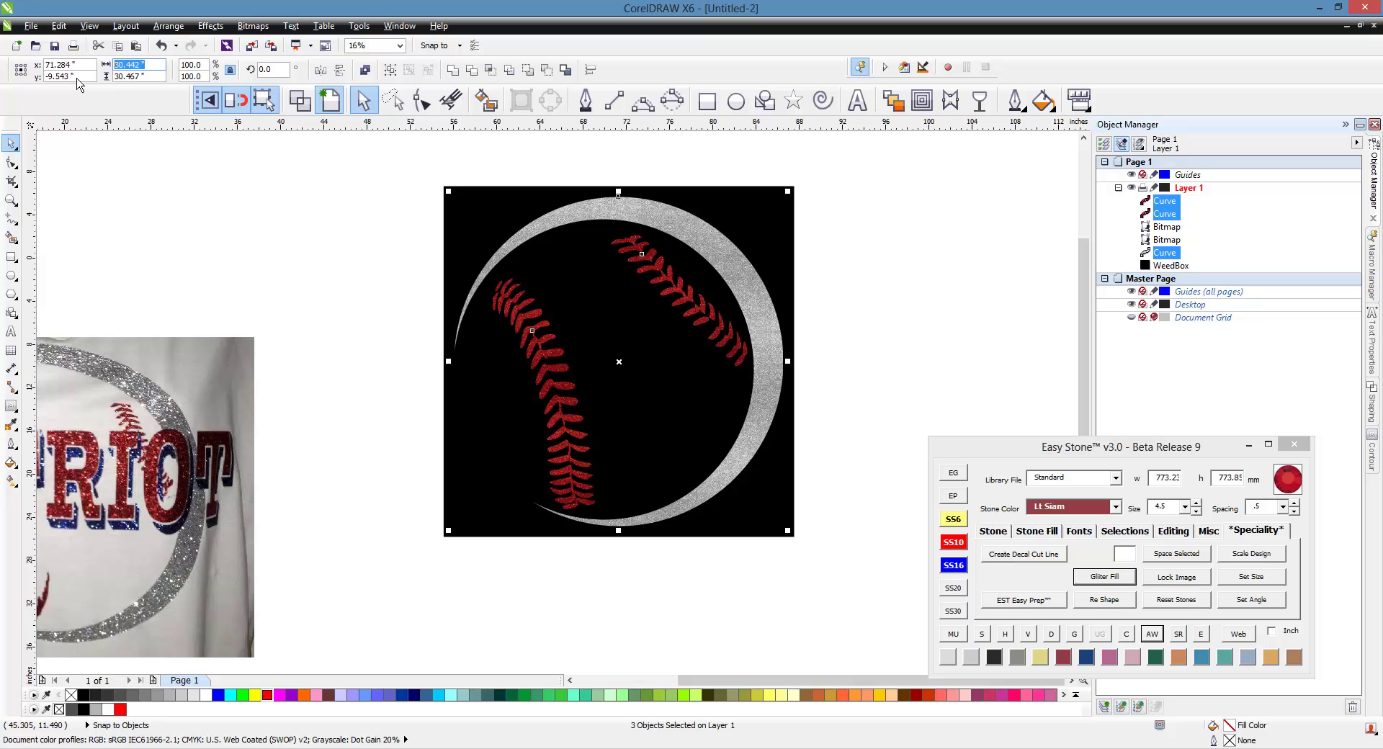
{"action": "type", "text": "9"}
{"action": "key", "text": "Return"}
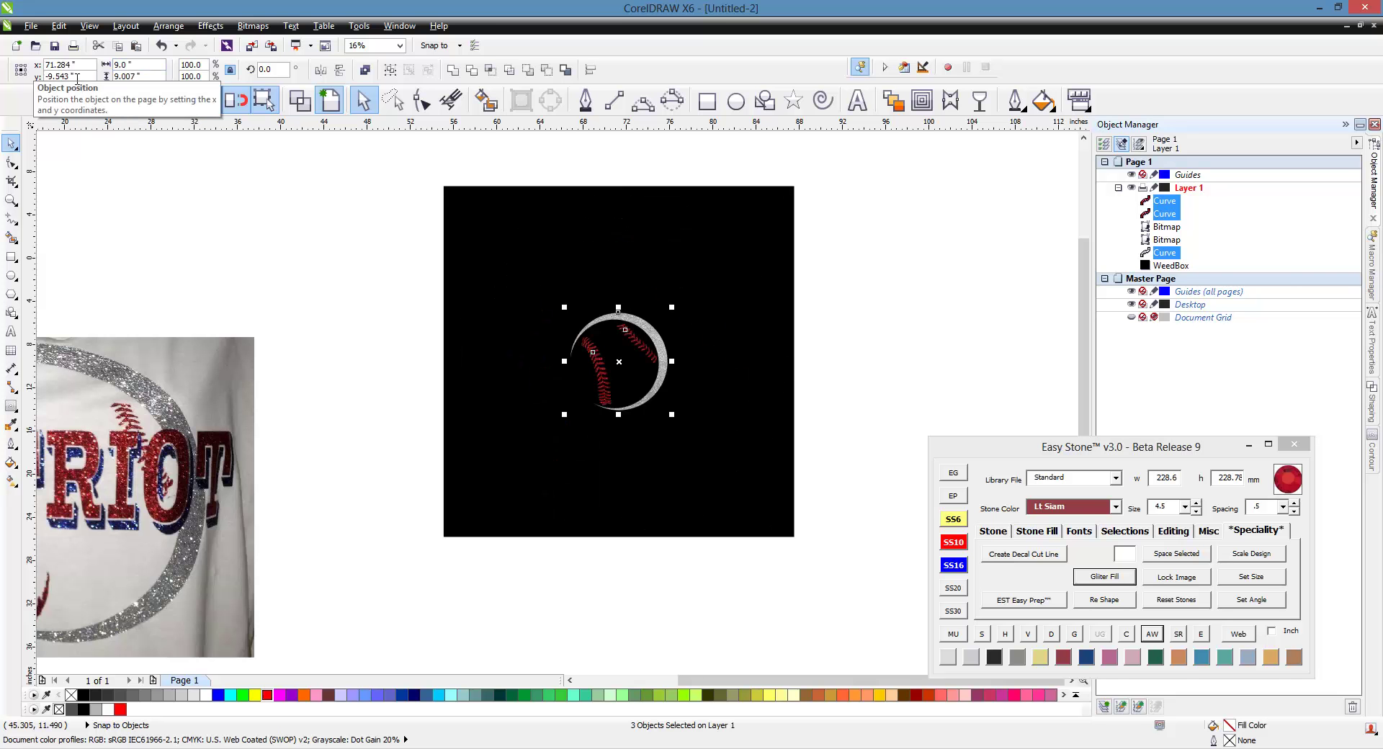
- Delete the oversized black weed box and add a new one fitted around the resized crescent and stitch rows
{"action": "left_click", "coordinate": [573, 314]}
{"action": "scroll", "coordinate": [652, 349], "scroll_direction": "up", "scroll_amount": 1}
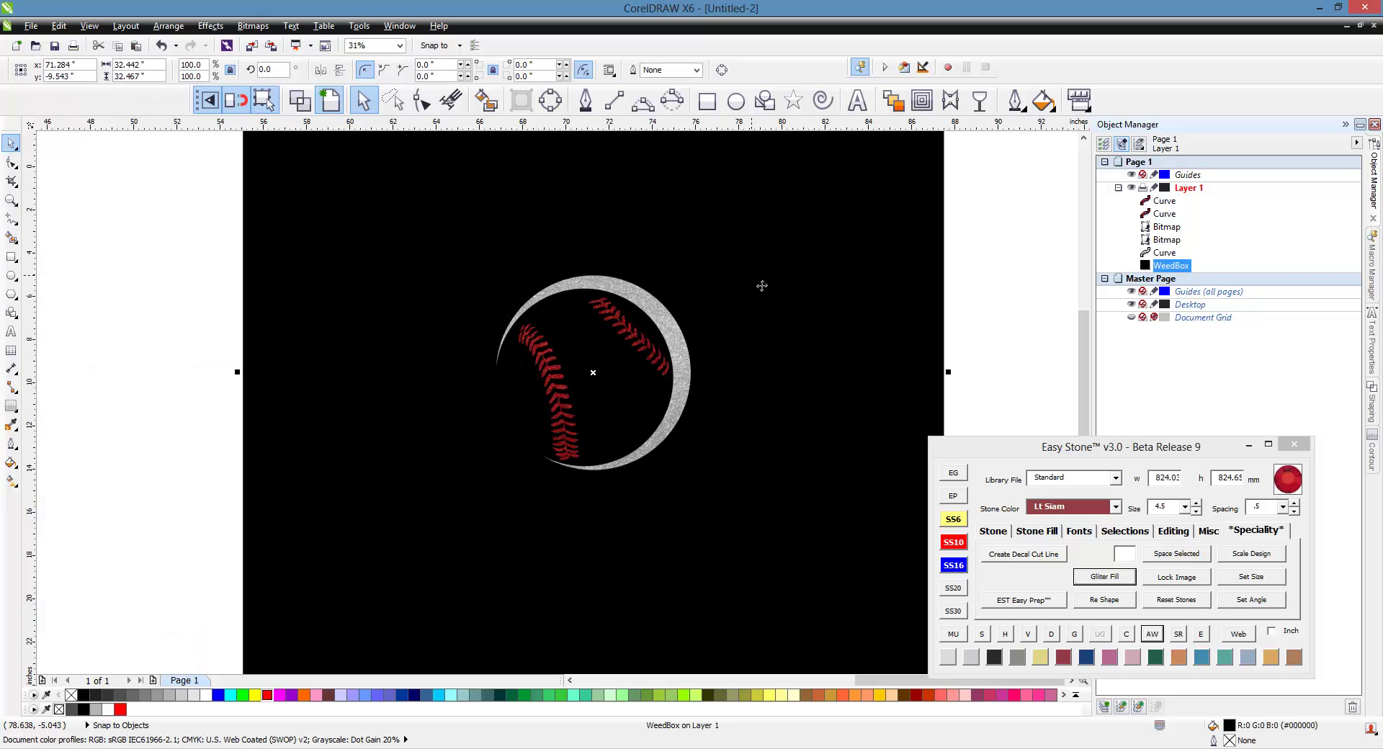
{"action": "key", "text": "Delete"}
{"action": "left_click_drag", "start_coordinate": [427, 233], "coordinate": [829, 551]}
{"action": "left_click", "coordinate": [1152, 634]}
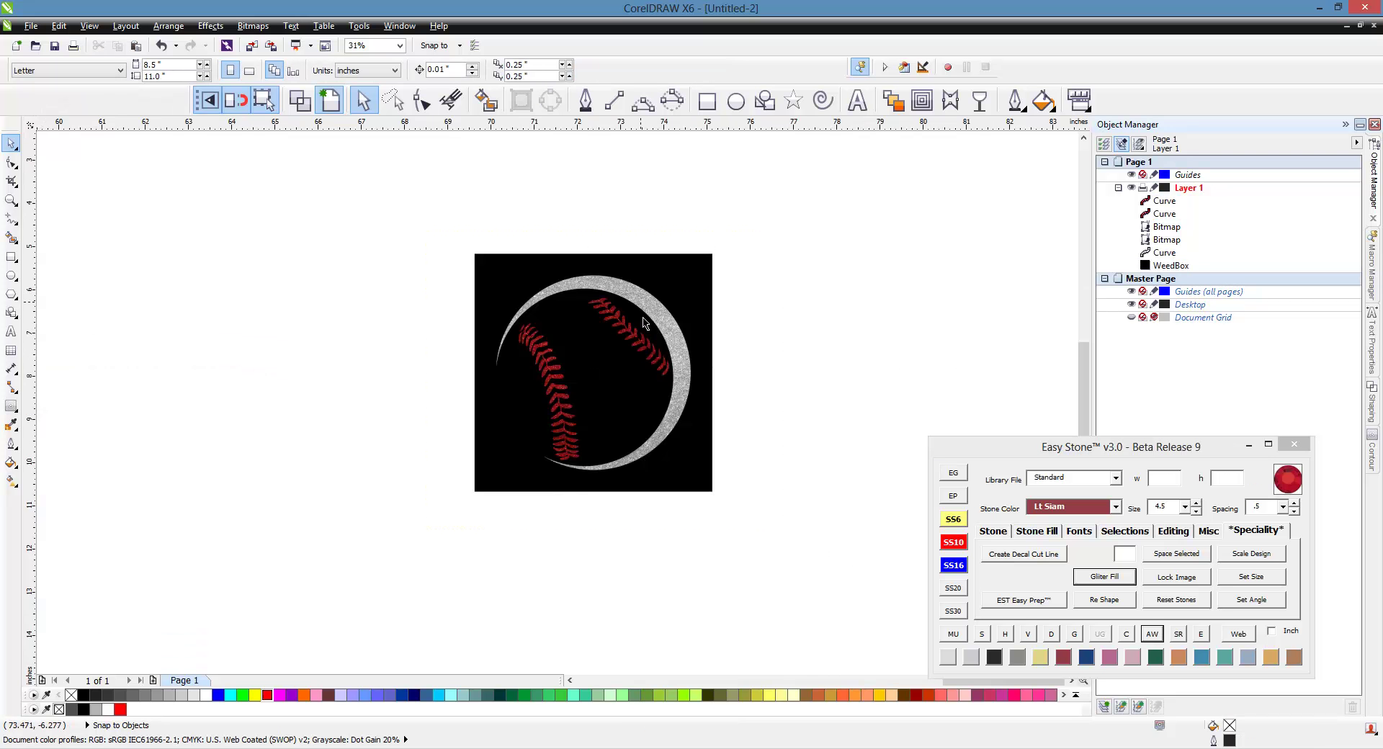
- Reopen the Glitter Fill palette and apply the Light Pink glitter fill to the longer, lower-left stitch row
{"action": "scroll", "coordinate": [505, 405], "scroll_direction": "up", "scroll_amount": 1}
{"action": "left_click", "coordinate": [680, 365]}
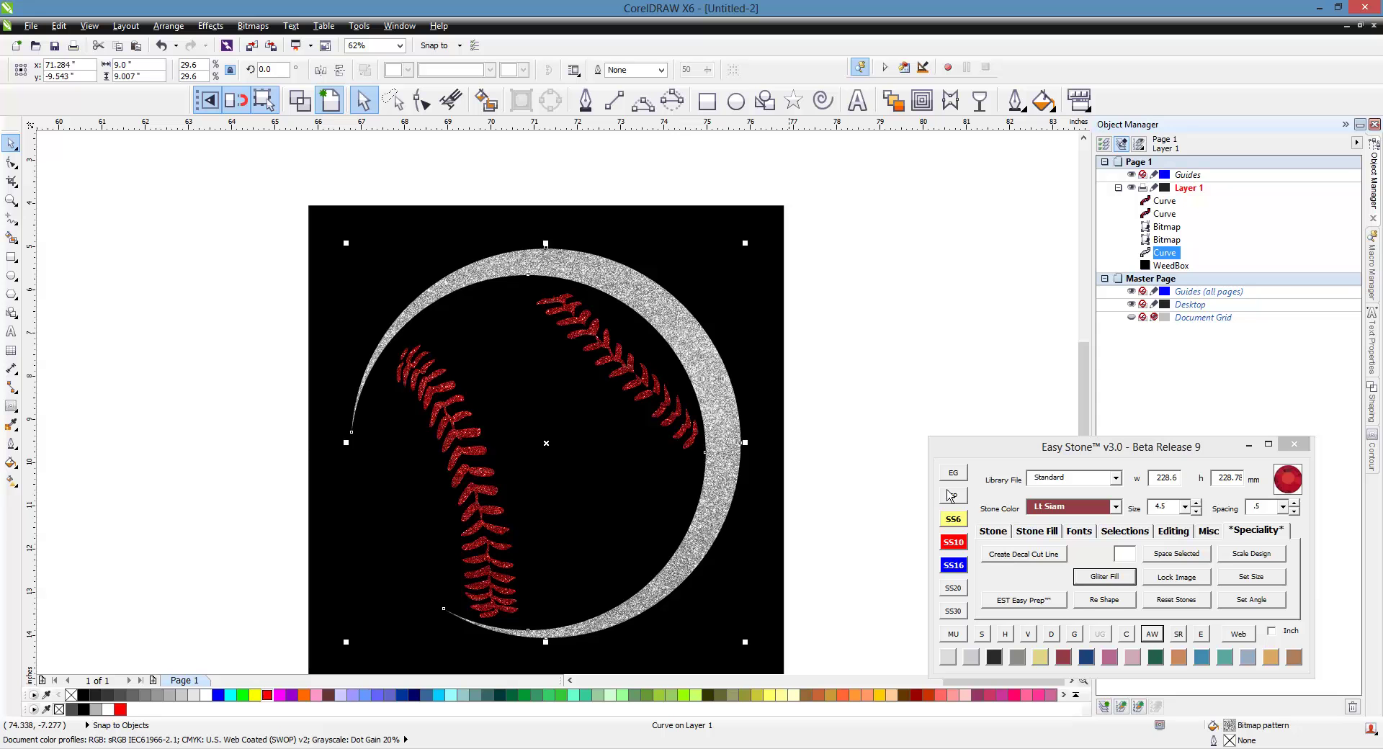
{"action": "left_click", "coordinate": [1104, 576]}
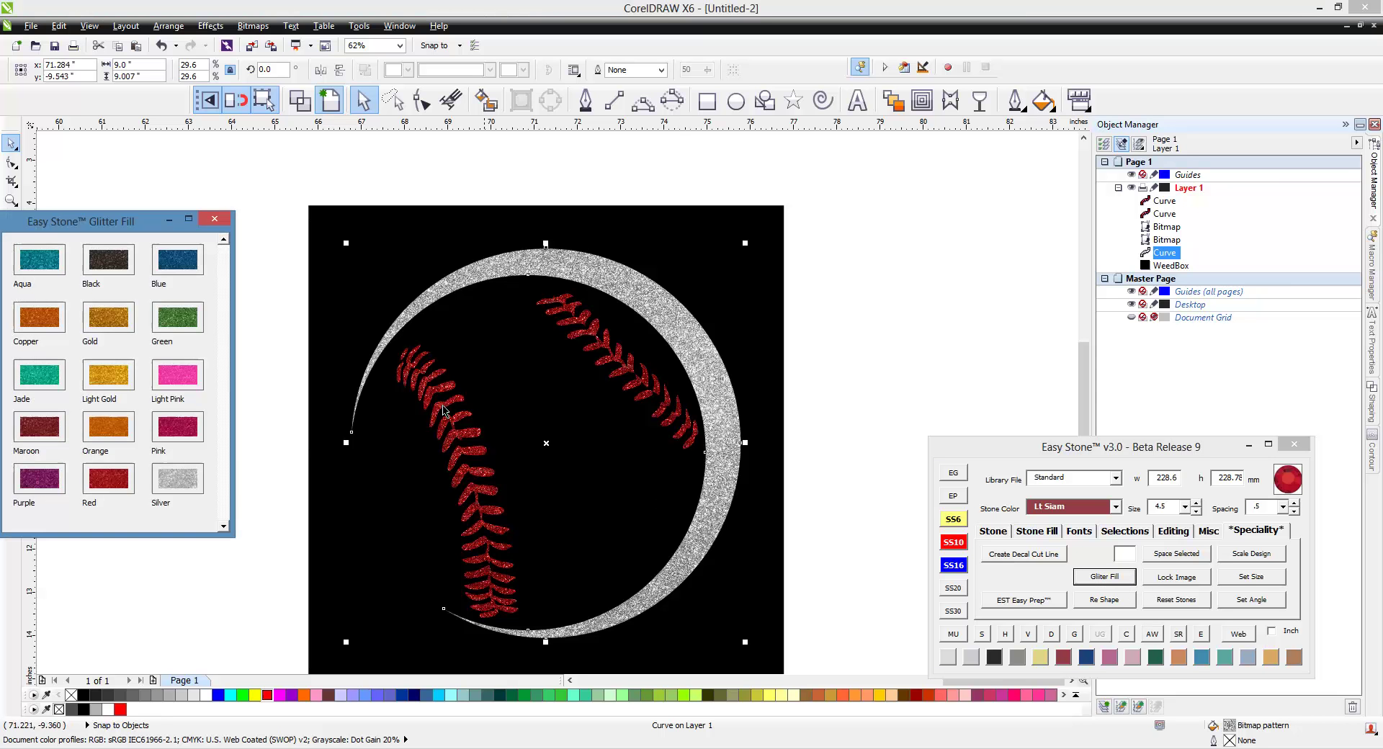
{"action": "left_click", "coordinate": [296, 194]}
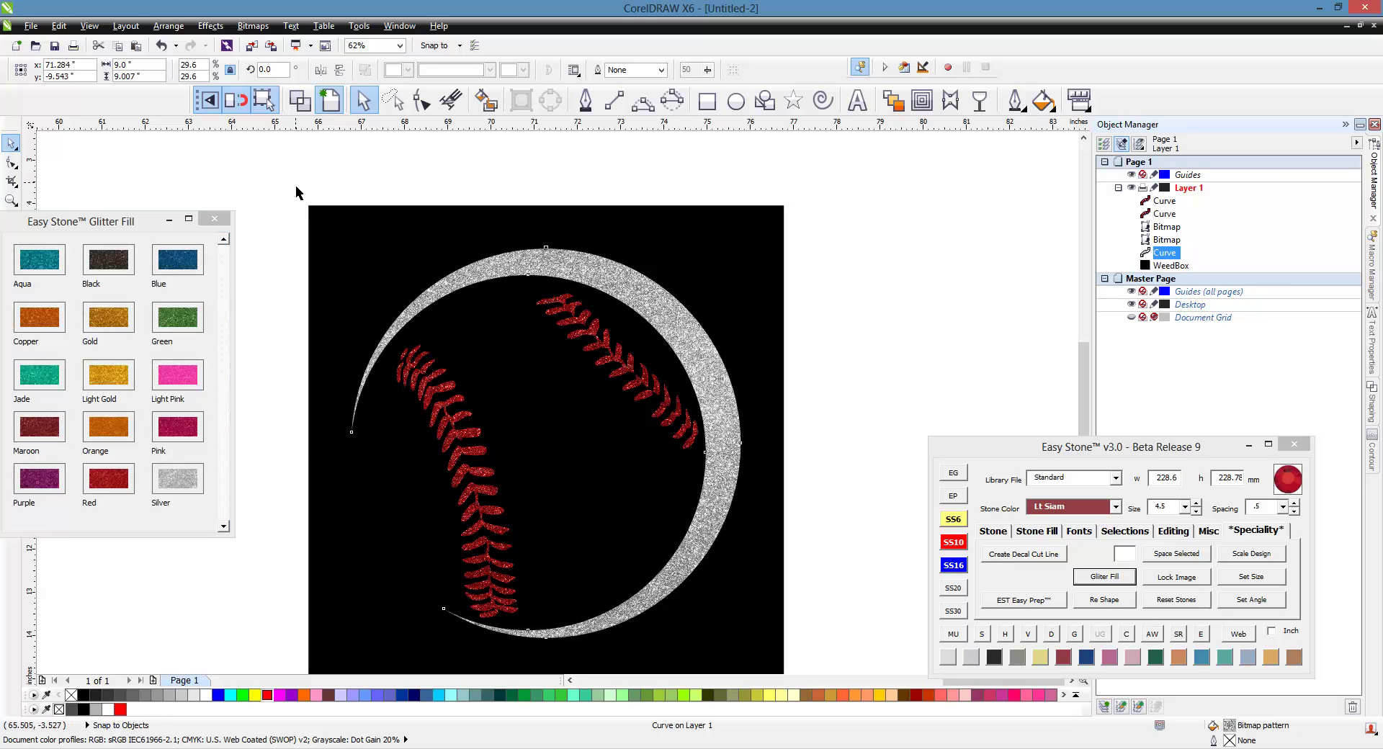
{"action": "left_click", "coordinate": [454, 406]}
{"action": "left_click", "coordinate": [607, 365], "text": "shift"}
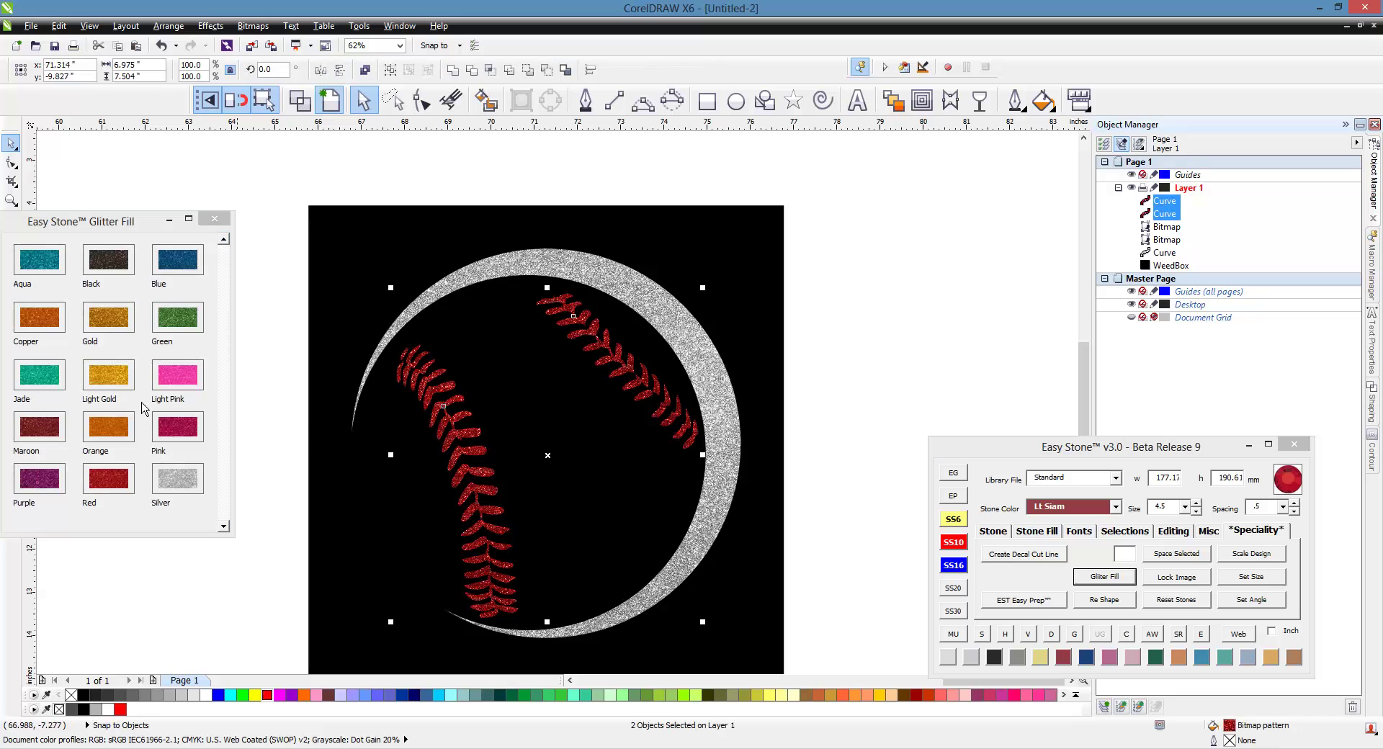
{"action": "left_click", "coordinate": [633, 381], "text": "shift"}
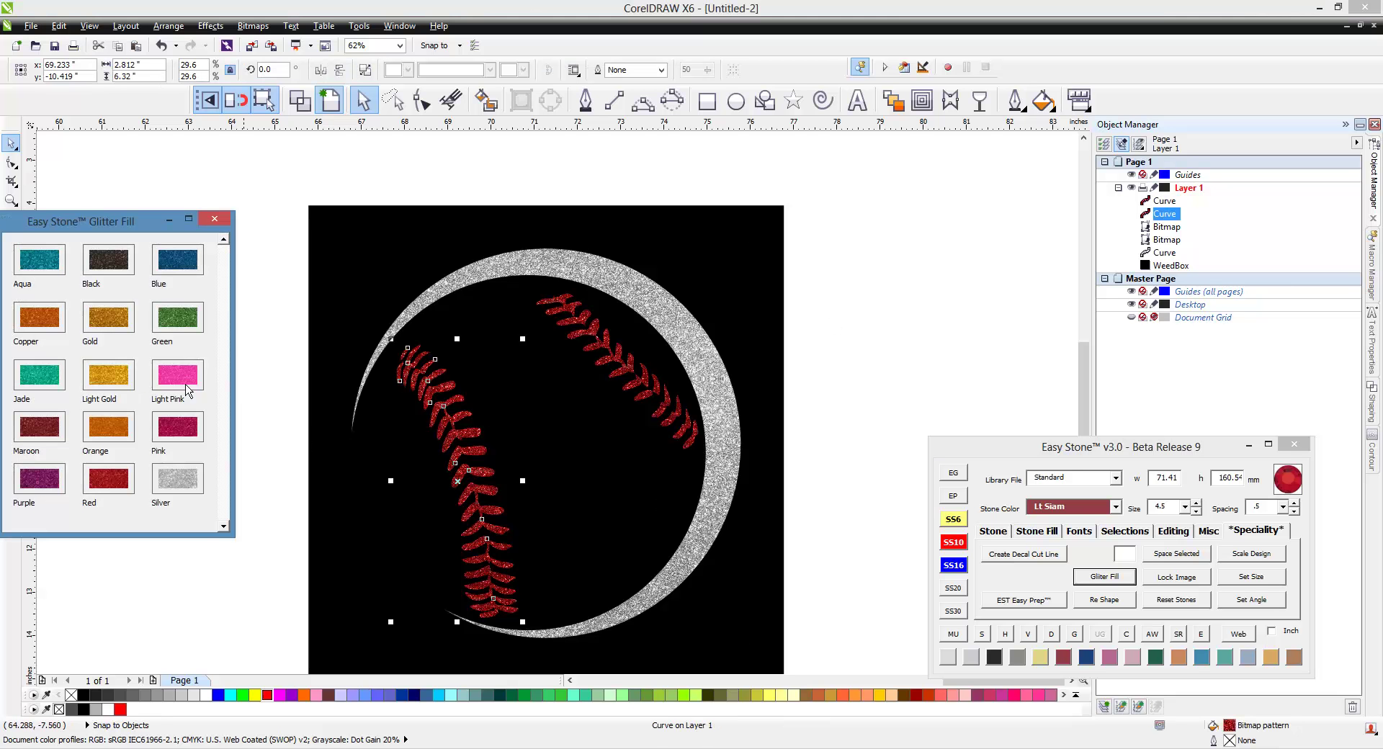
{"action": "left_click", "coordinate": [191, 389]}
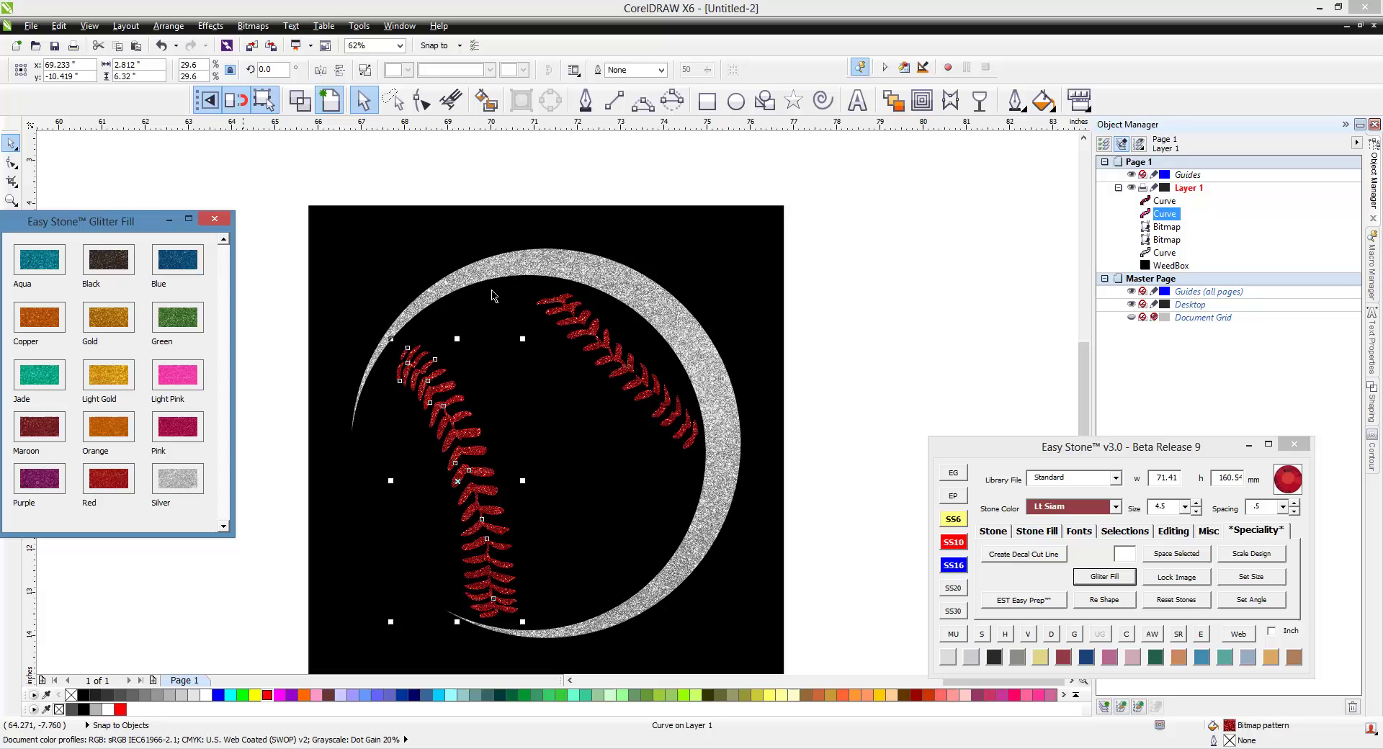
- Apply the Light Pink glitter fill to the shorter, upper-right stitch row and close the Glitter Fill palette
{"action": "left_click", "coordinate": [612, 363]}
{"action": "left_click", "coordinate": [615, 363]}
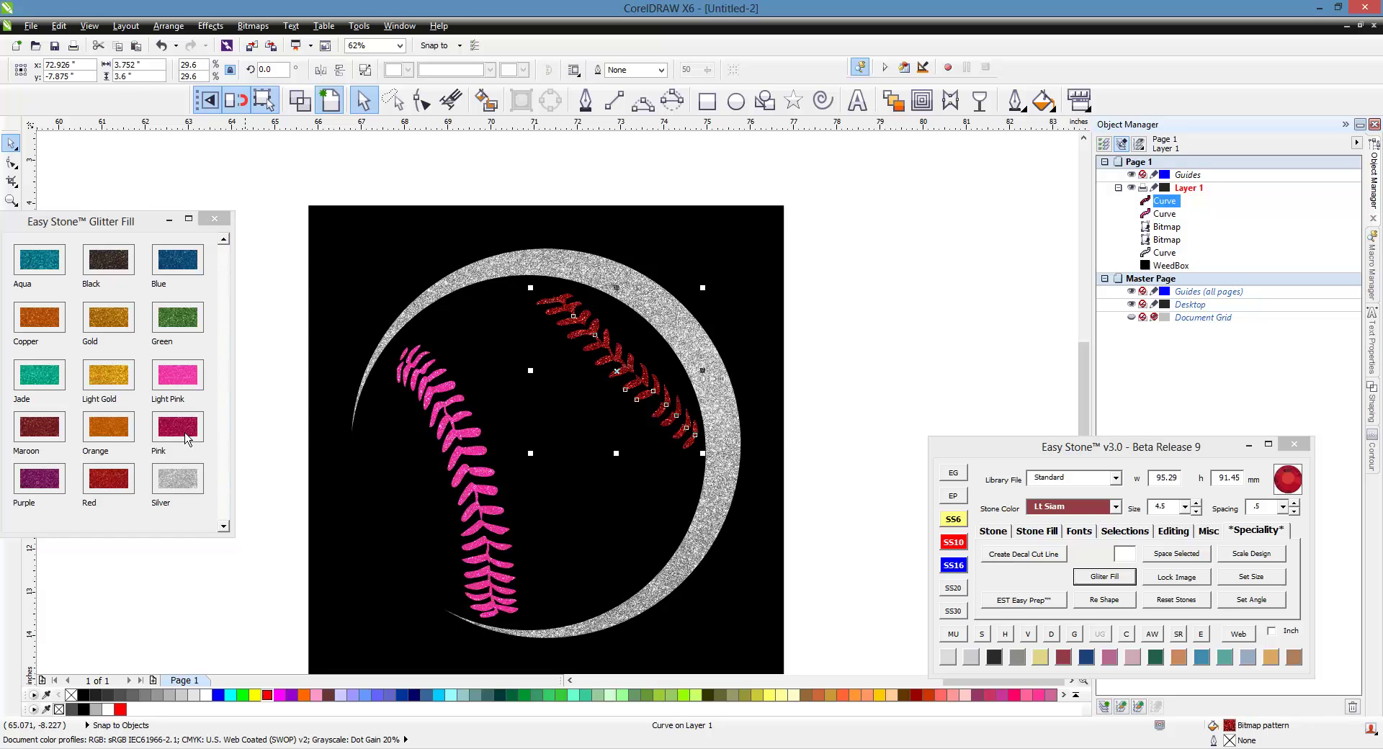
{"action": "left_click", "coordinate": [186, 389]}
{"action": "left_click", "coordinate": [888, 311]}
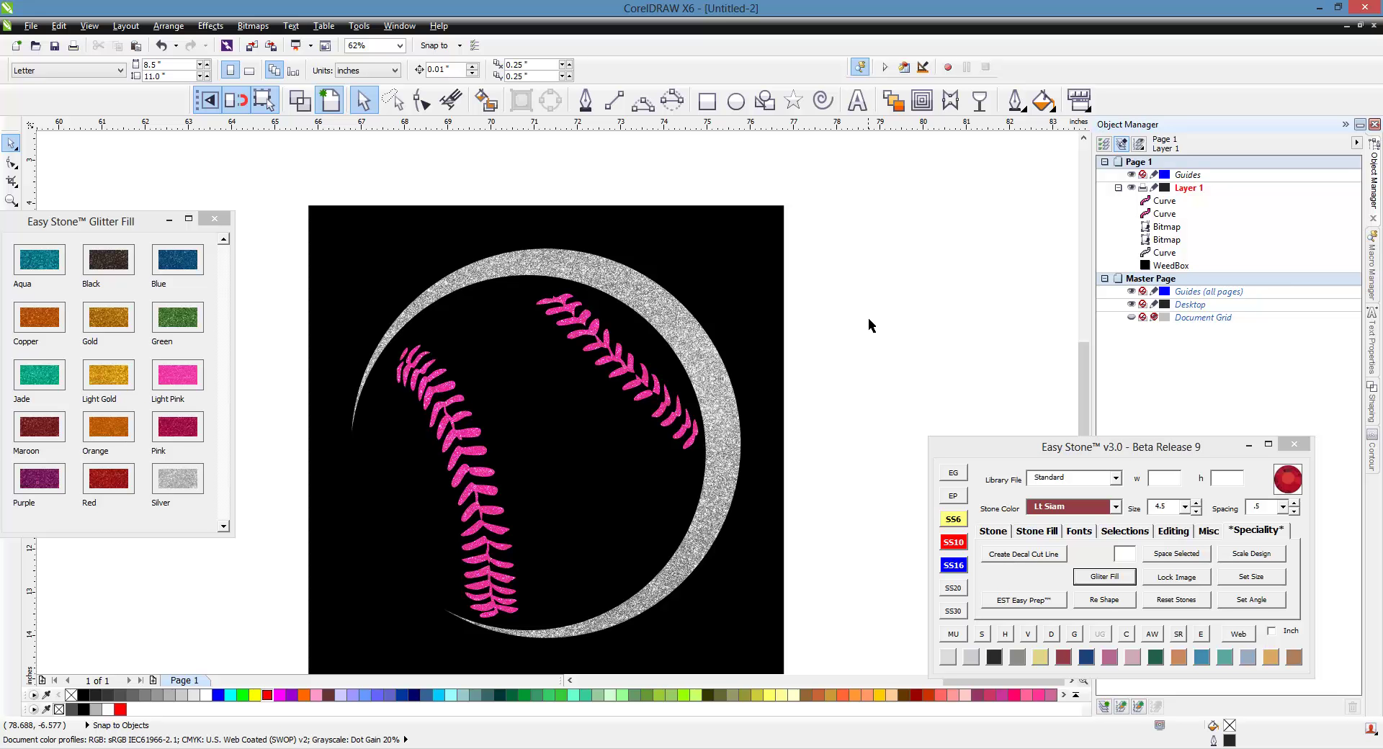
{"action": "left_click", "coordinate": [214, 218]}
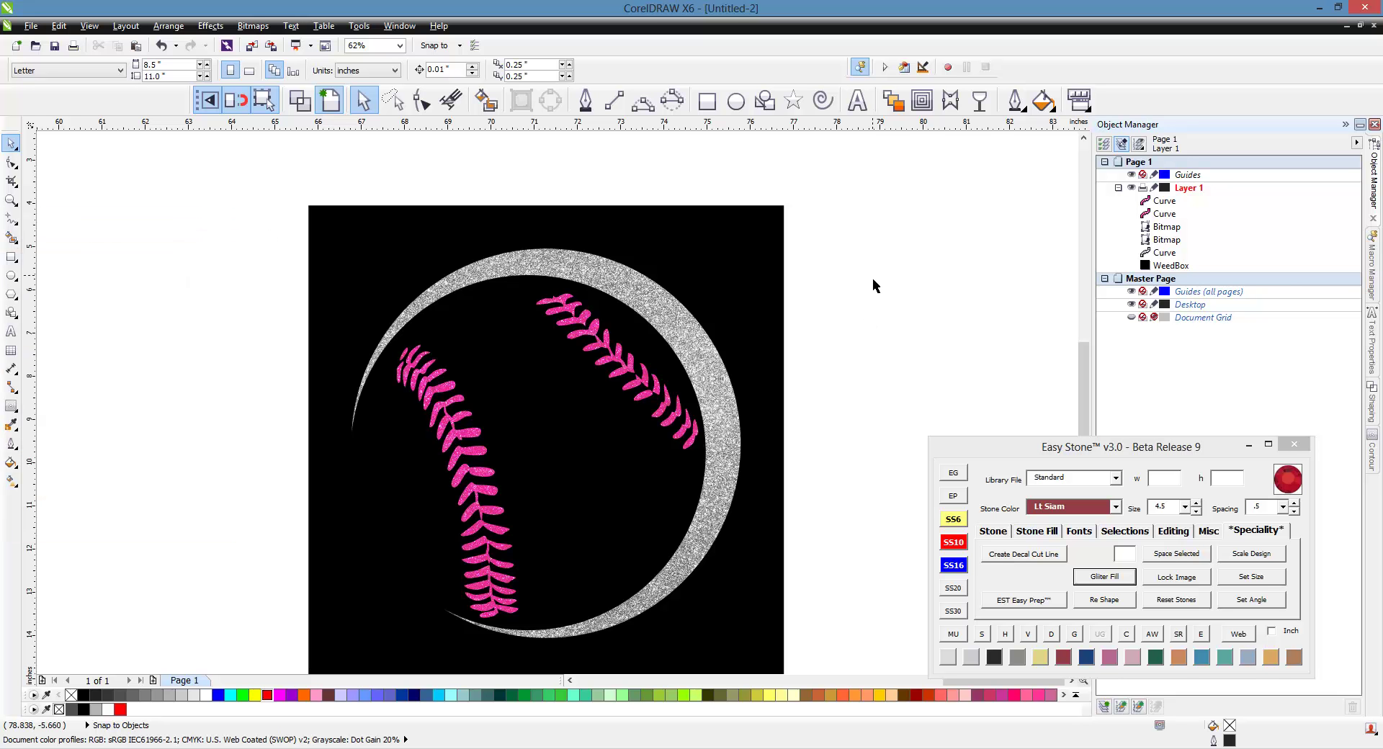